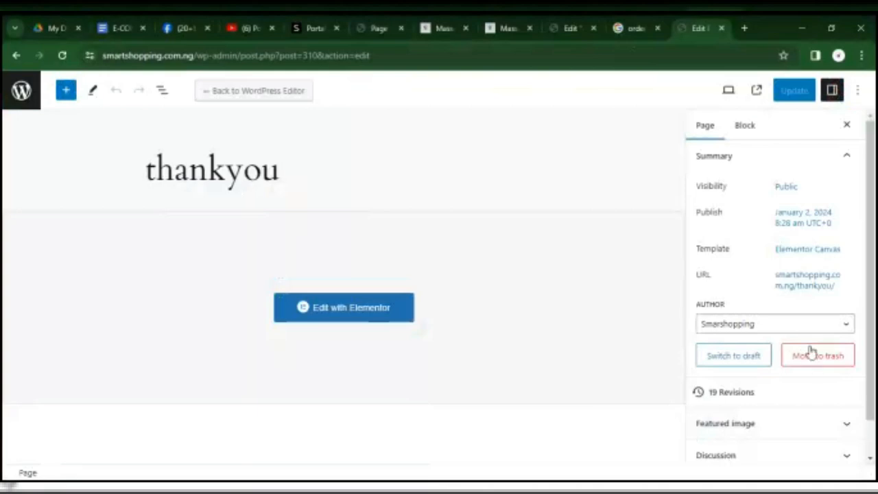
# Open the live thankyou page from its permalink.
pyautogui.click(803, 285)
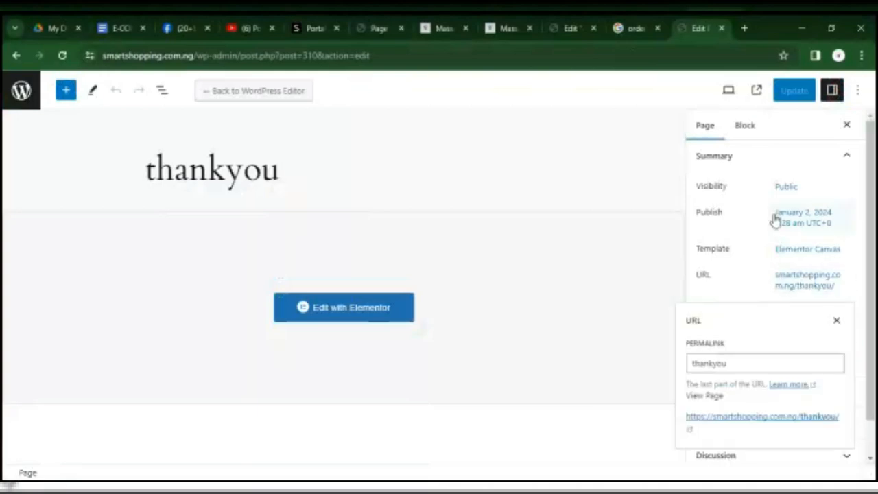
pyautogui.click(764, 417)
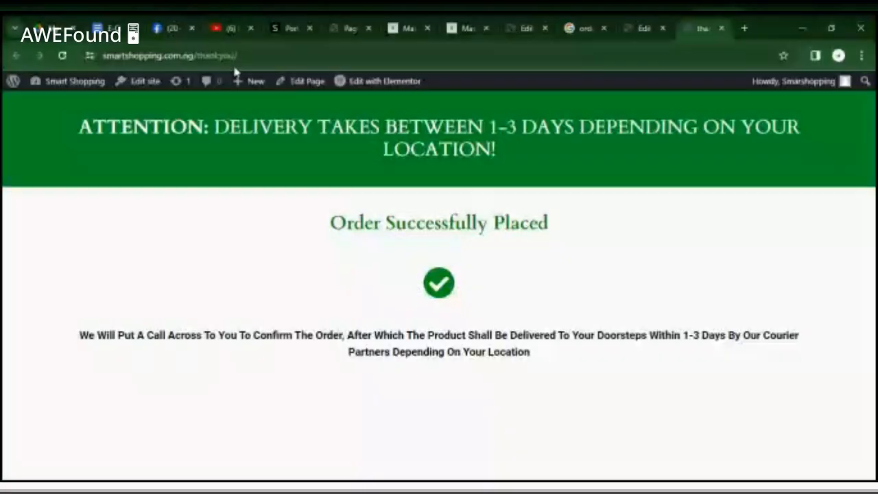
# Switch to the open Facebook page and load business.facebook.com/adsmanager in its place.
pyautogui.click(171, 29)
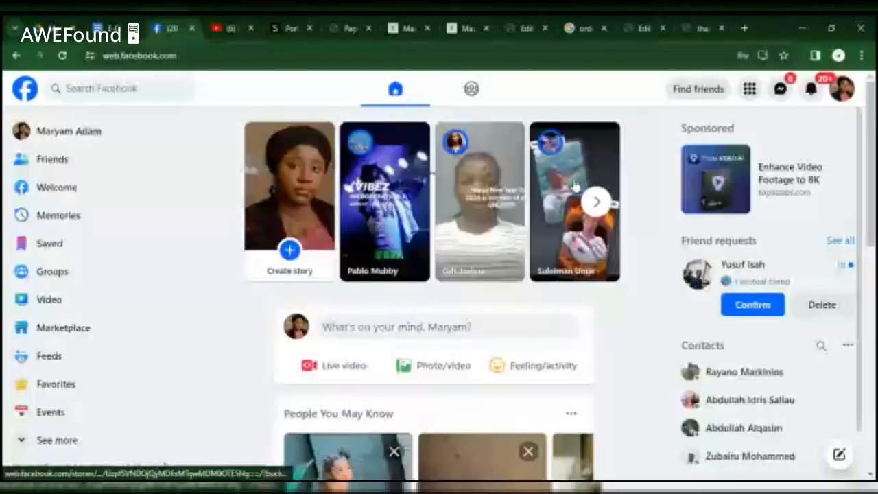
pyautogui.click(376, 57)
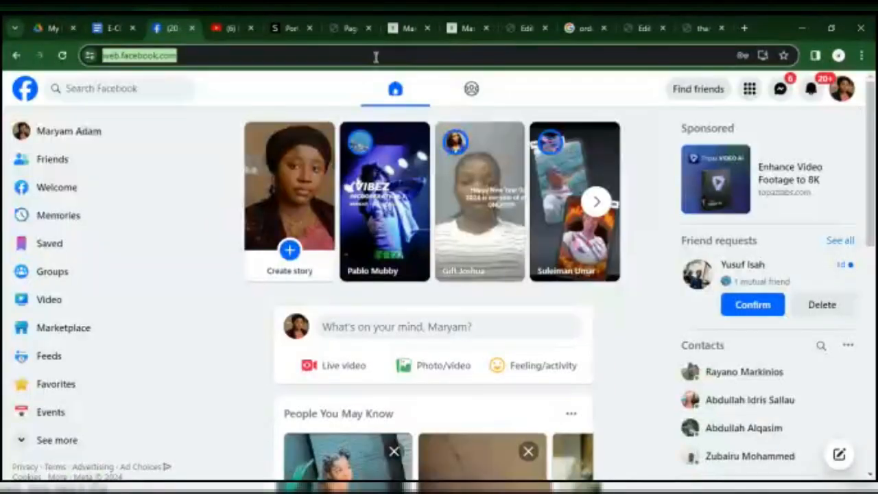
pyautogui.write('busi')
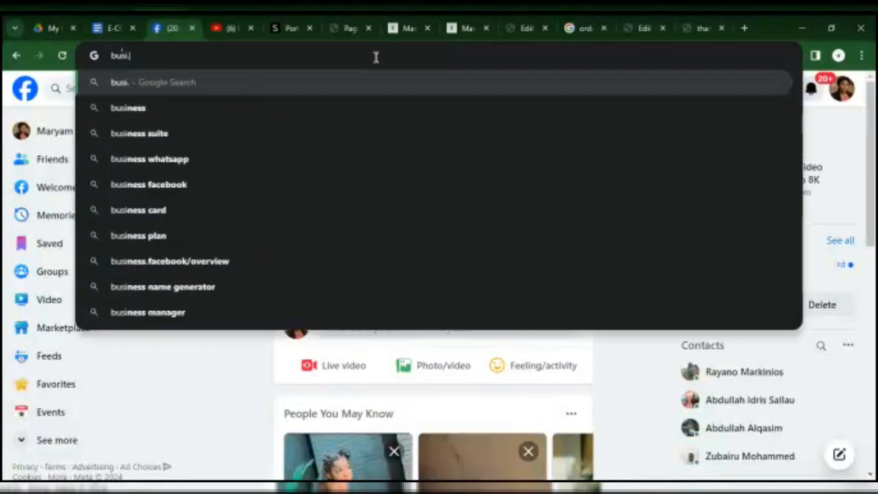
pyautogui.write('n')
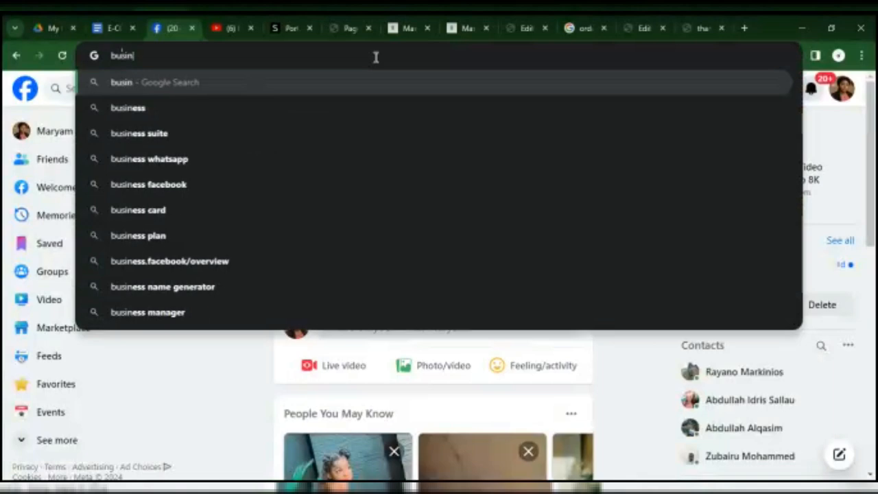
pyautogui.write('ess.fa')
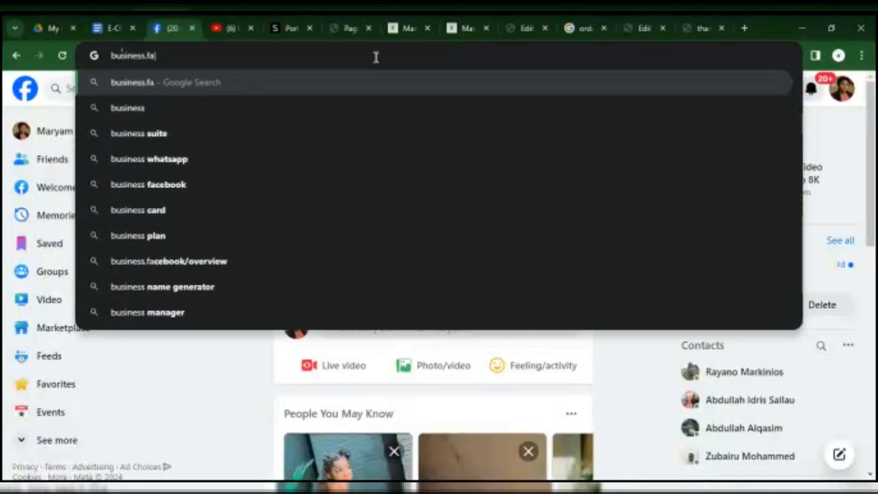
pyautogui.write('cebook.com')
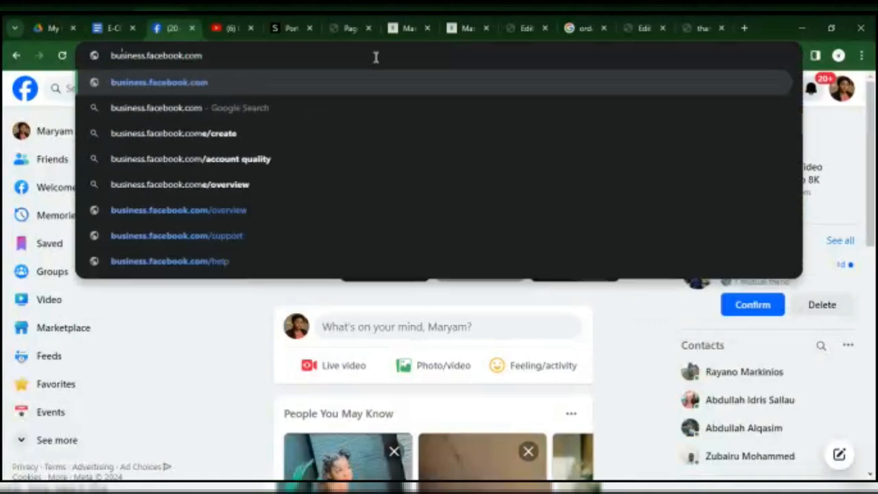
pyautogui.write('/')
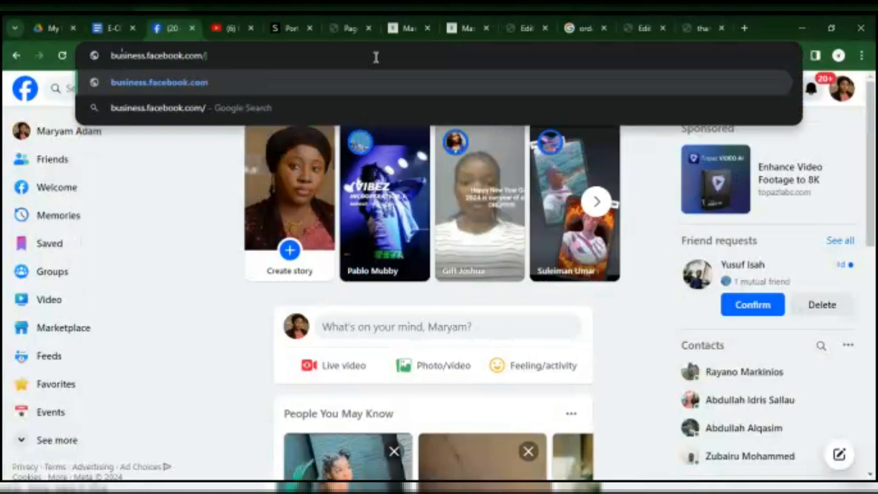
pyautogui.write('adsma')
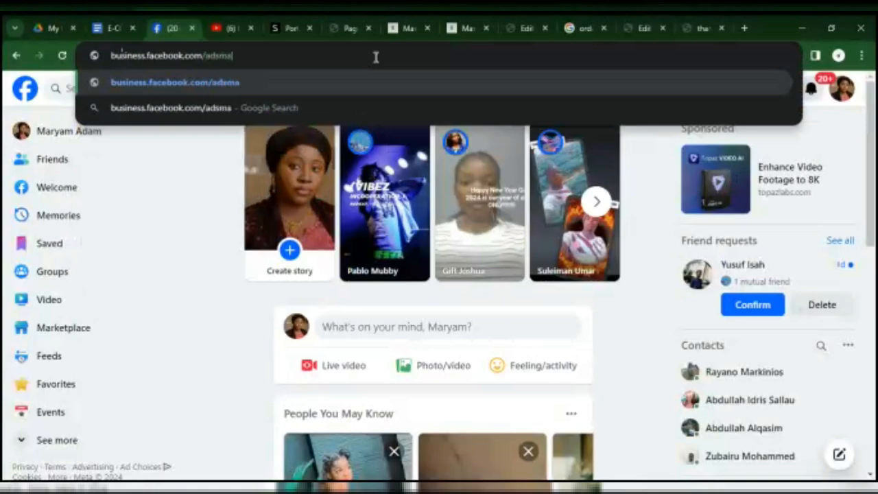
pyautogui.write('nager')
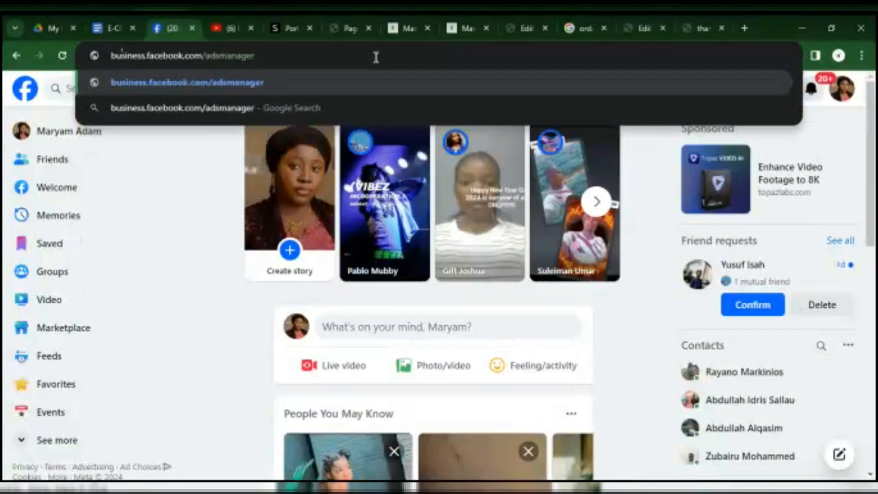
pyautogui.press('Return')
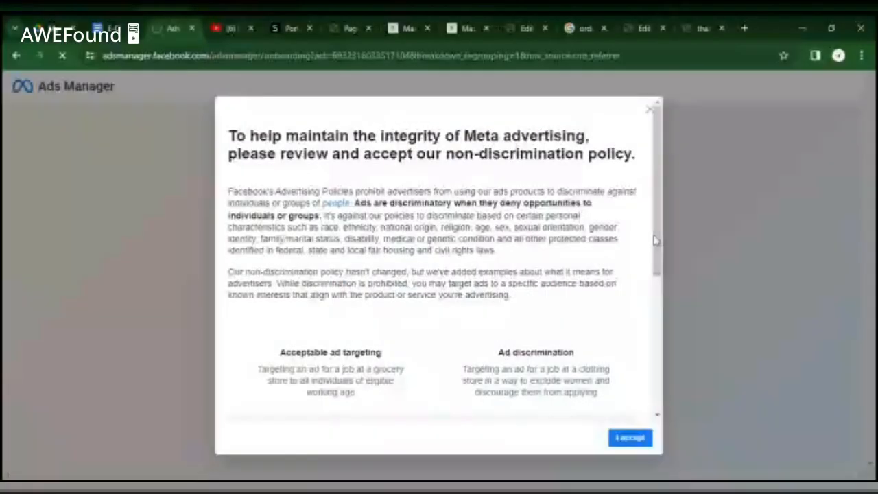
# Accept the non-discrimination policy and start the ad account setup.
pyautogui.scroll(-2, 654, 240)
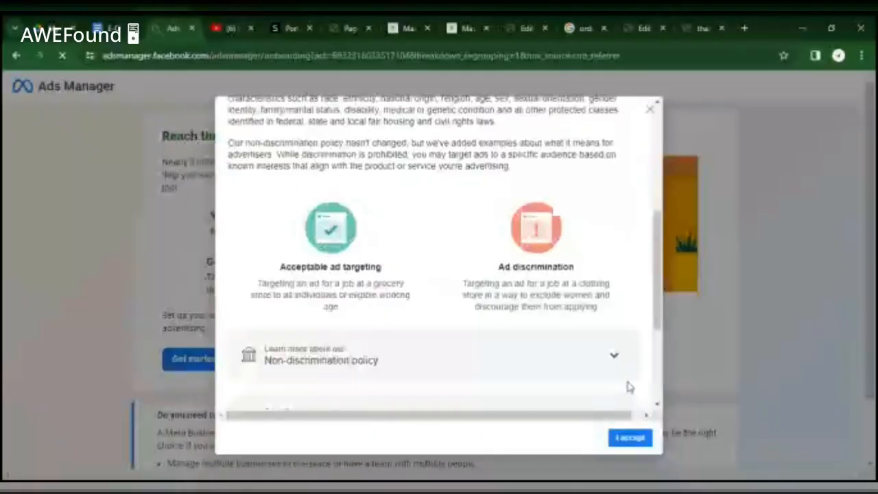
pyautogui.click(632, 441)
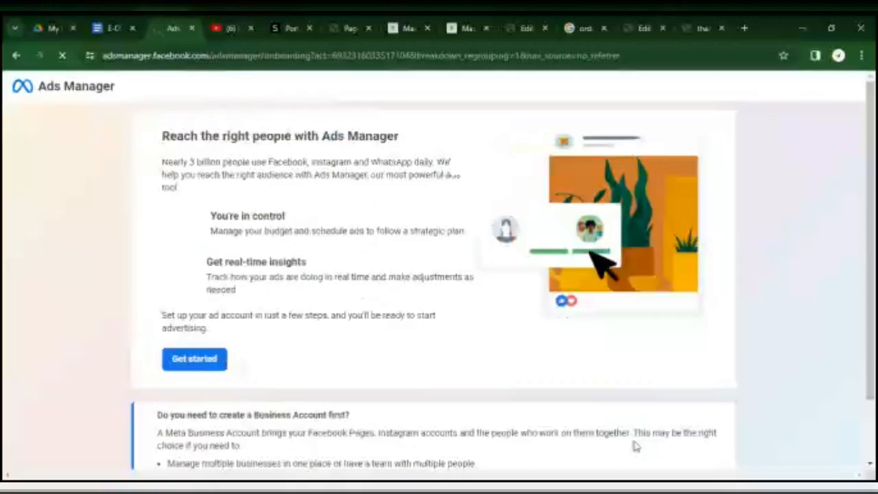
pyautogui.scroll(-2, 875, 195)
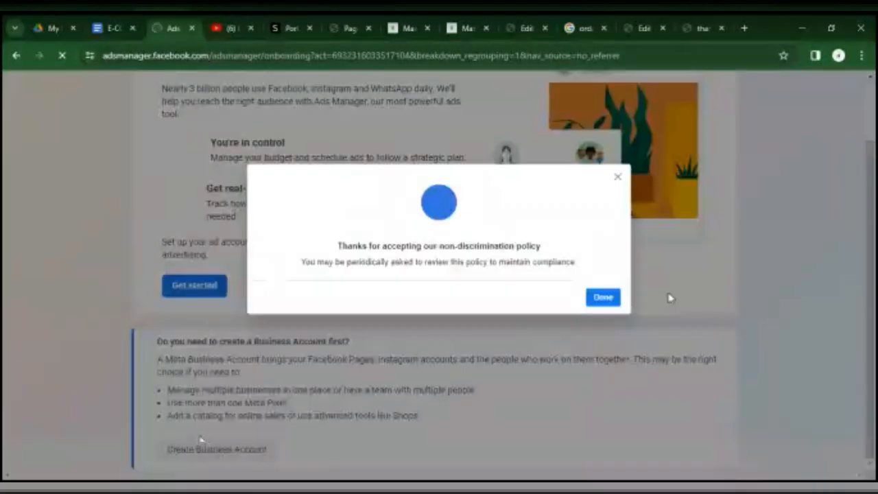
pyautogui.click(603, 299)
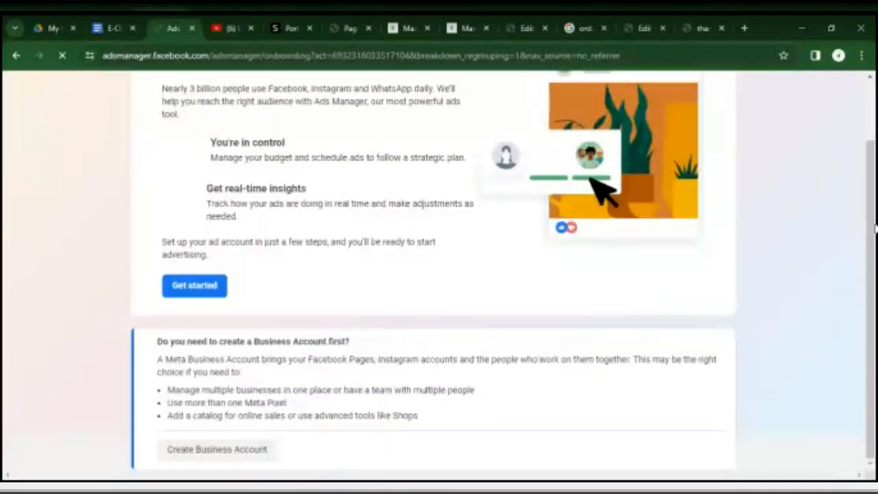
pyautogui.scroll(1, 875, 158)
pyautogui.scroll(-1, 876, 158)
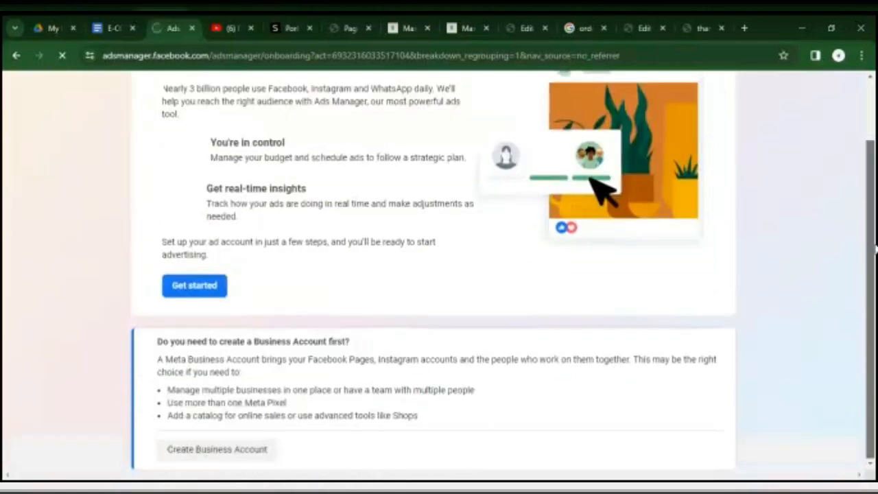
pyautogui.click(189, 292)
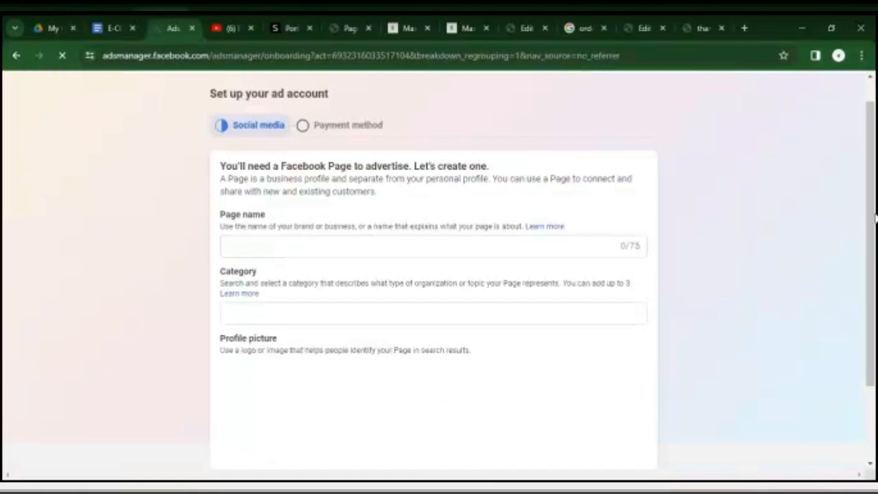
# Enter Smarshopping as the Page name and start the category search.
pyautogui.moveTo(874, 218); pyautogui.dragTo(871, 244)
pyautogui.click(450, 206)
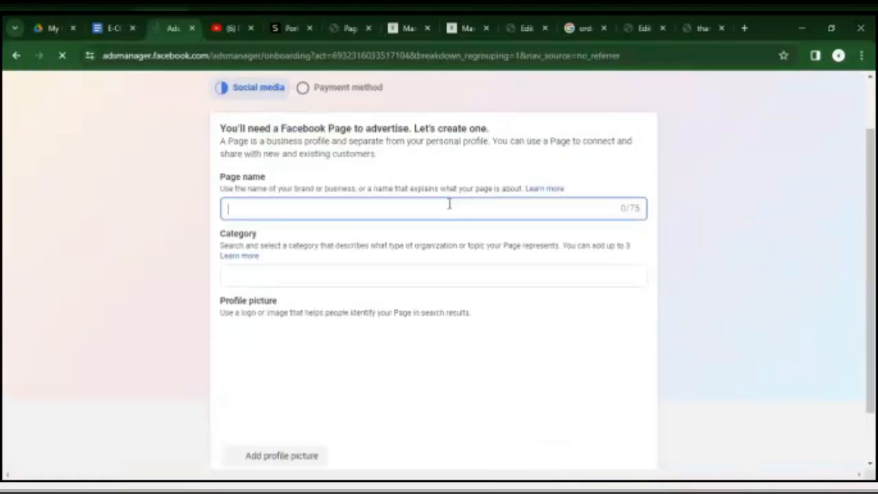
pyautogui.write('Smart')
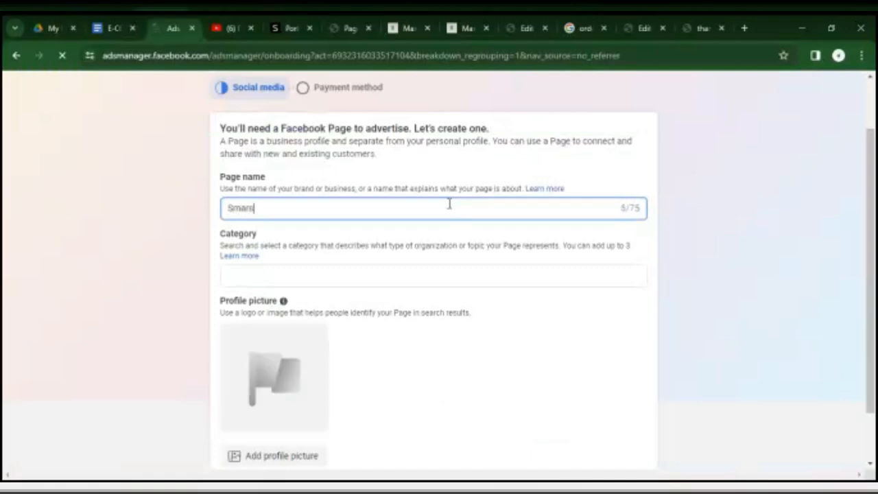
pyautogui.write('hopping')
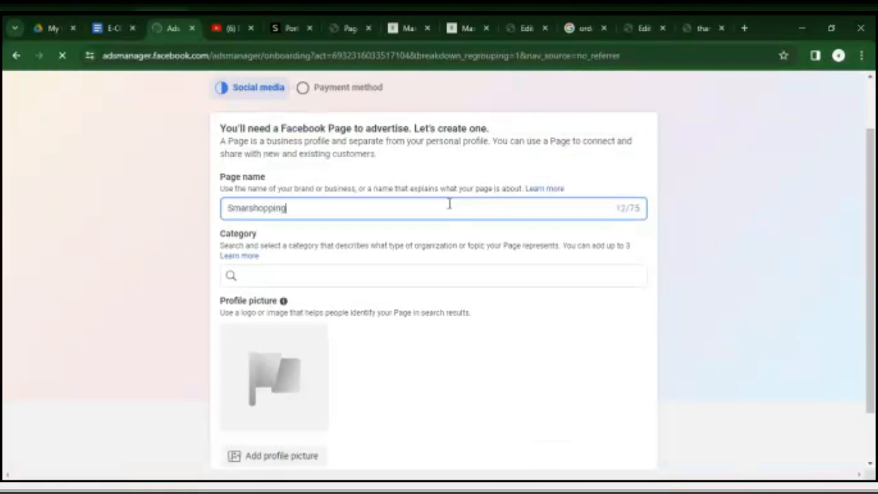
pyautogui.click(356, 272)
pyautogui.write('gadg')
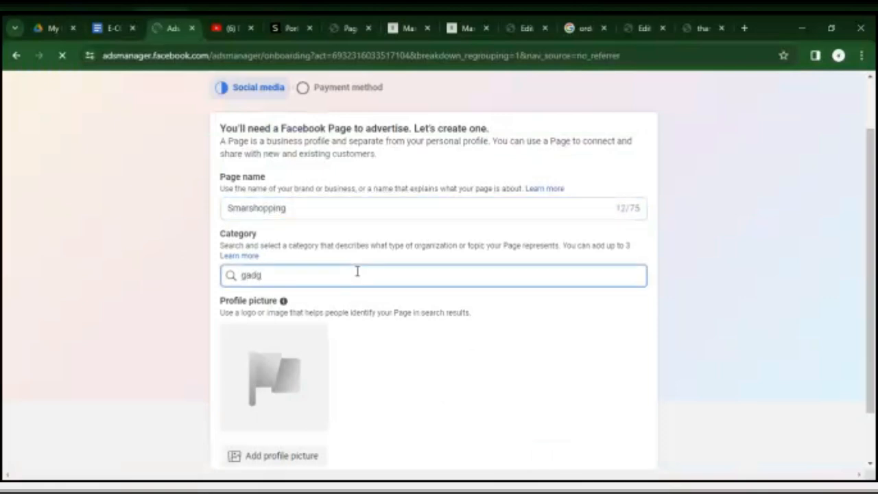
pyautogui.press('BackSpace')
pyautogui.press('BackSpace')
pyautogui.press('BackSpace')
pyautogui.press('BackSpace')
pyautogui.write('tech')
pyautogui.press('BackSpace')
pyautogui.press('BackSpace')
pyautogui.press('BackSpace')
pyautogui.press('BackSpace')
# Search the Page categories for digital and choose Digital creator.
pyautogui.write('digital')
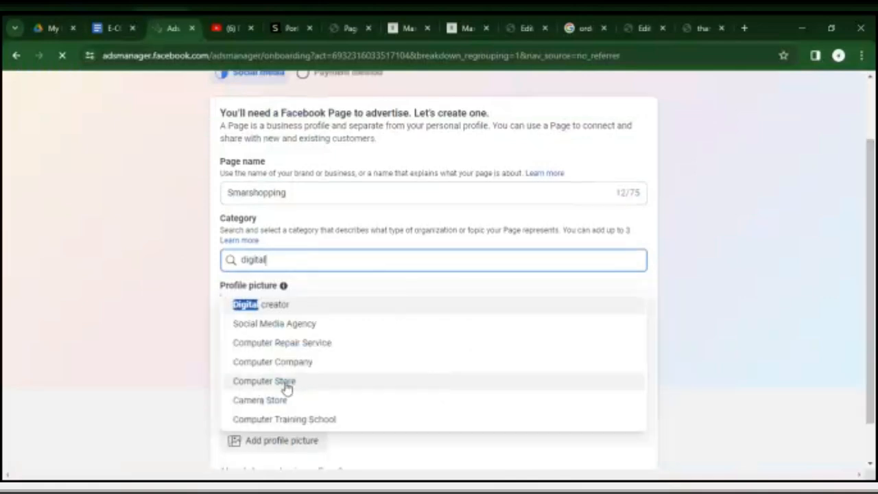
pyautogui.click(288, 309)
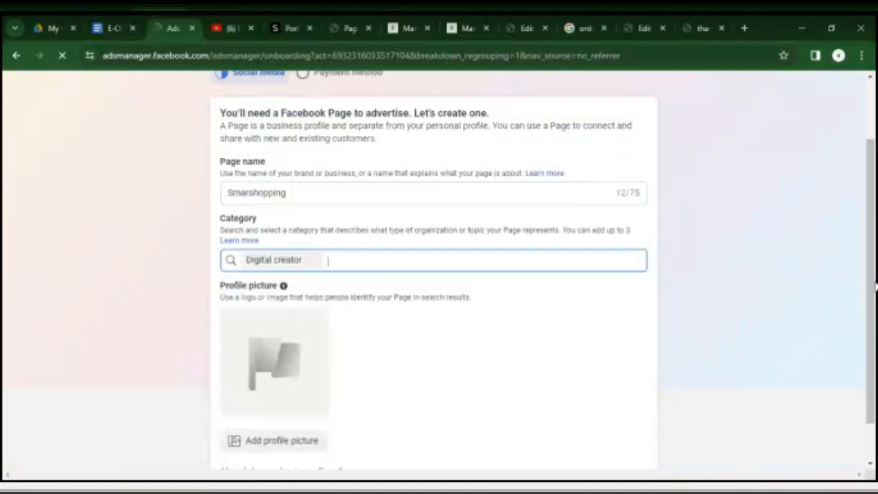
pyautogui.scroll(-1, 874, 287)
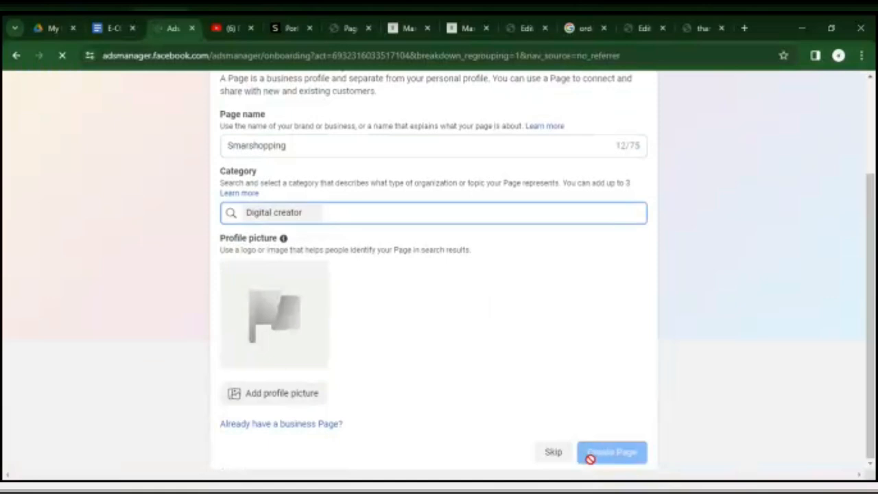
pyautogui.click(272, 397)
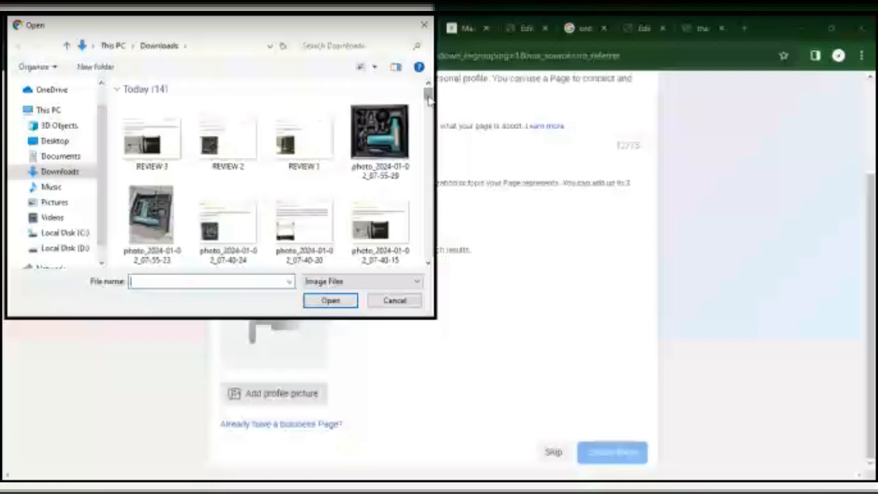
pyautogui.moveTo(428, 100); pyautogui.dragTo(428, 120)
pyautogui.click(228, 96)
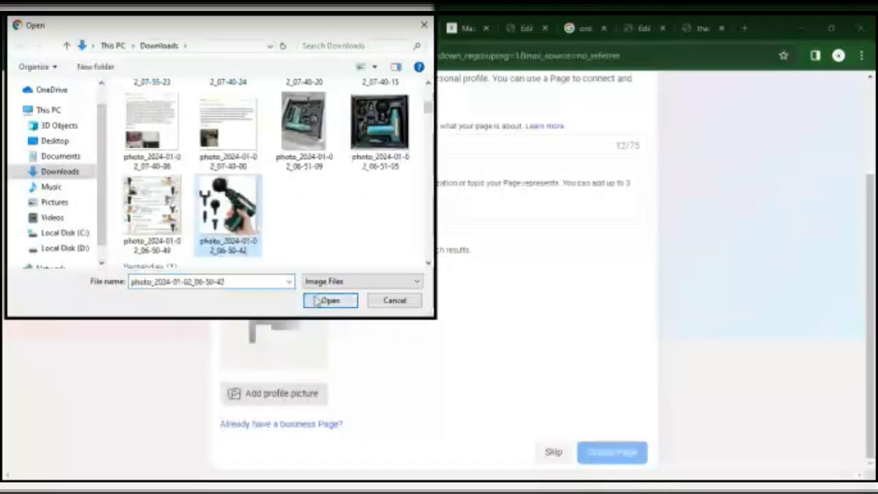
pyautogui.click(330, 300)
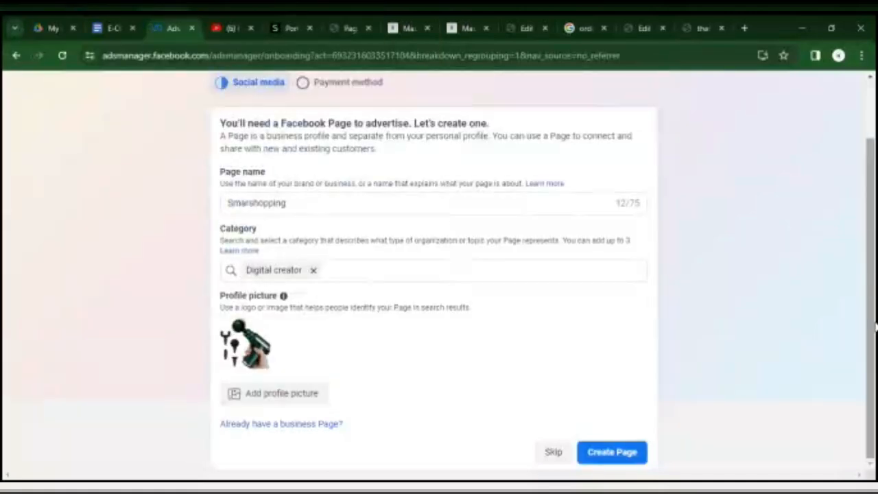
# Try to create the Page, and skip the Page creation to reach the payment method stage.
pyautogui.click(599, 464)
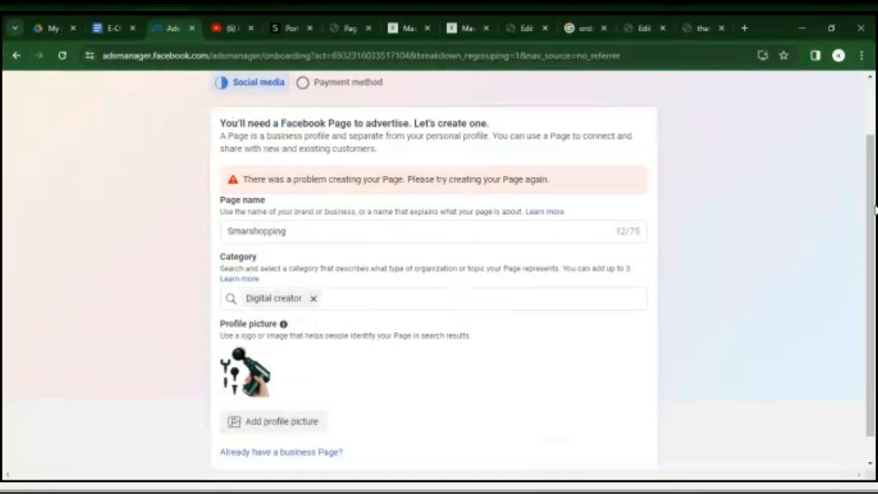
pyautogui.scroll(-1, 876, 275)
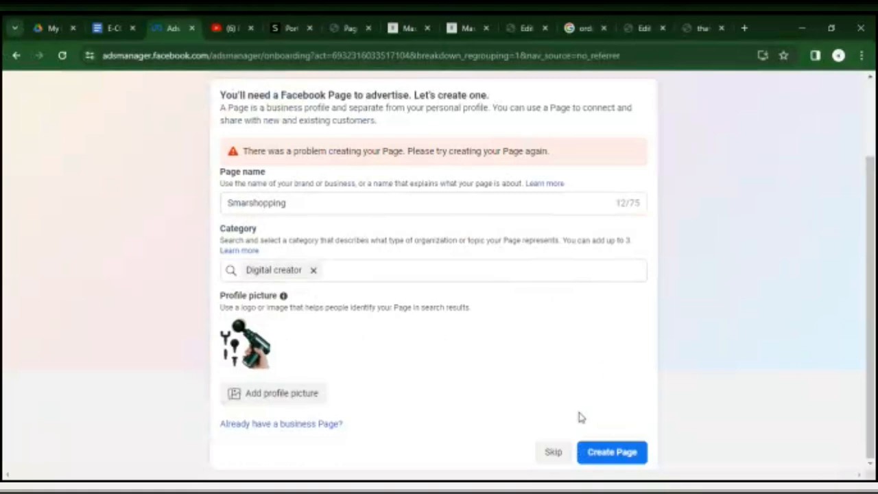
pyautogui.click(554, 452)
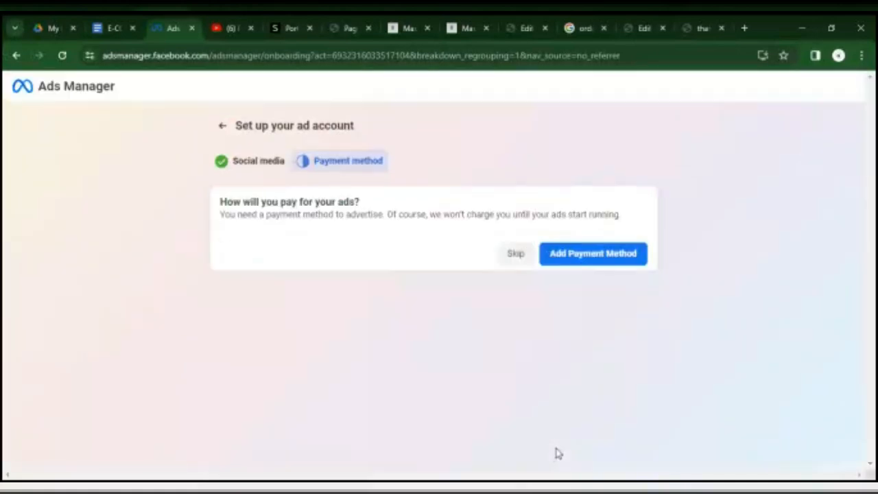
# Start adding a payment method for Nigeria in Nigerian Naira, choosing Naira Payment with MasterCard/VISA and skipping the VAT ID.
pyautogui.click(583, 266)
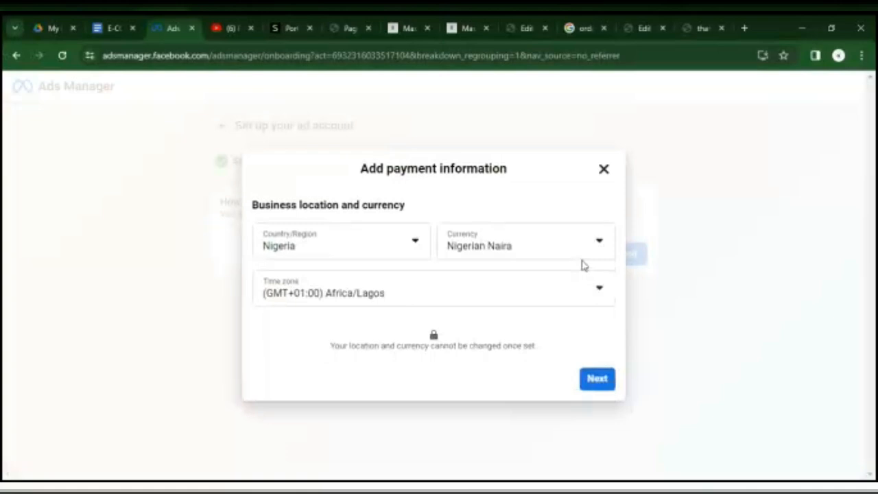
pyautogui.click(600, 384)
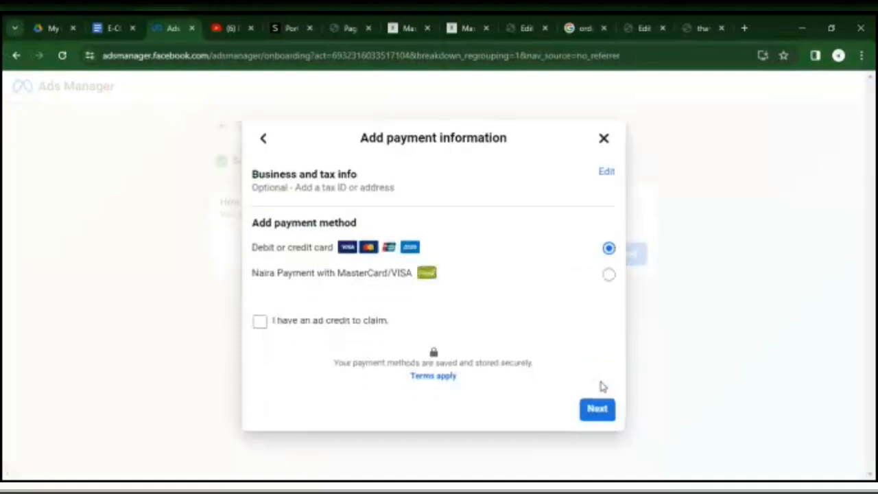
pyautogui.click(610, 274)
pyautogui.click(597, 417)
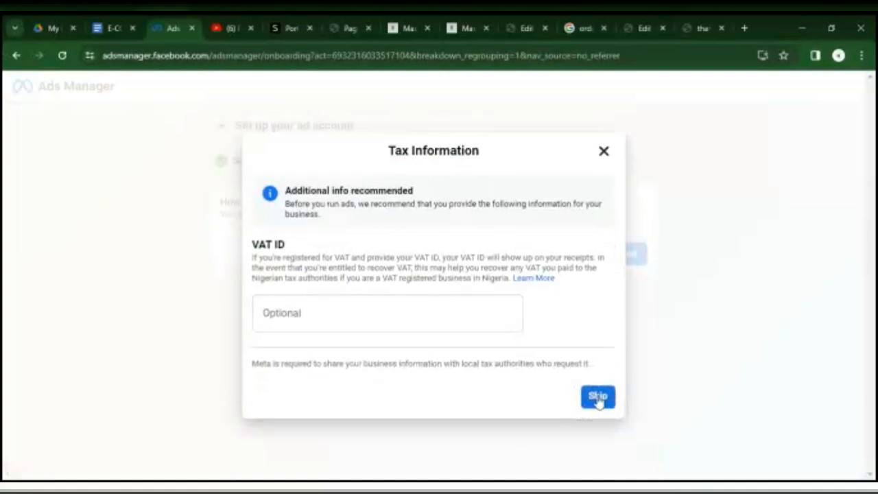
pyautogui.click(597, 397)
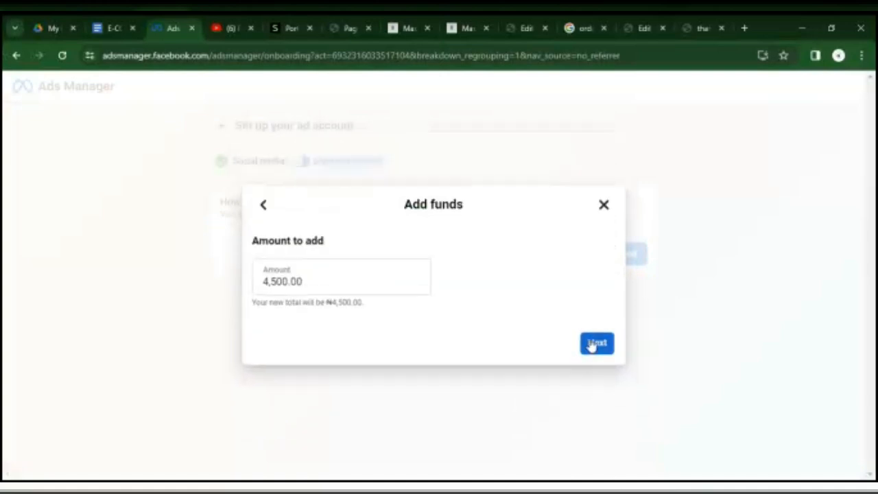
# Submit ₦4,500.00 as the funds to add, continue to the PayU Naira payment, and leave the payment dialog.
pyautogui.click(592, 344)
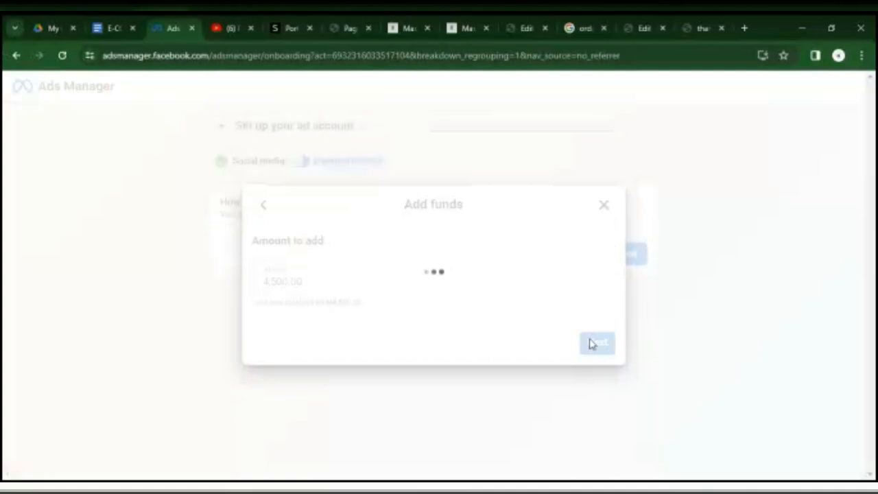
pyautogui.click(592, 344)
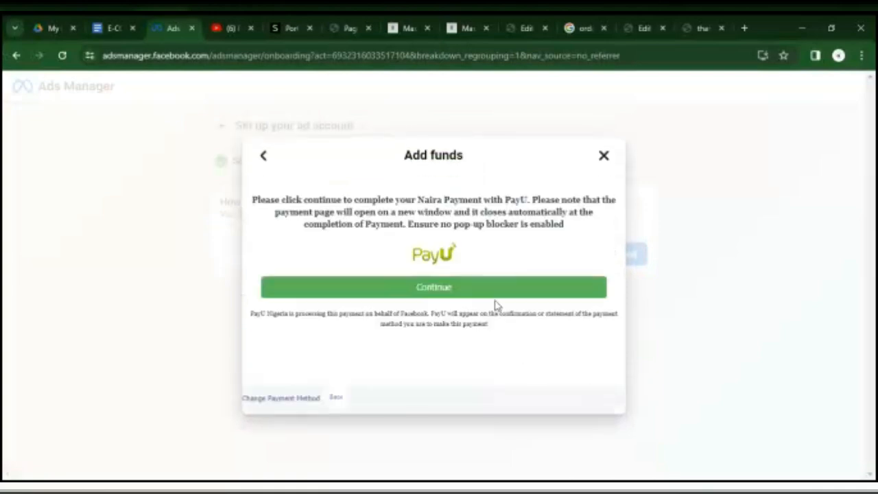
pyautogui.click(490, 295)
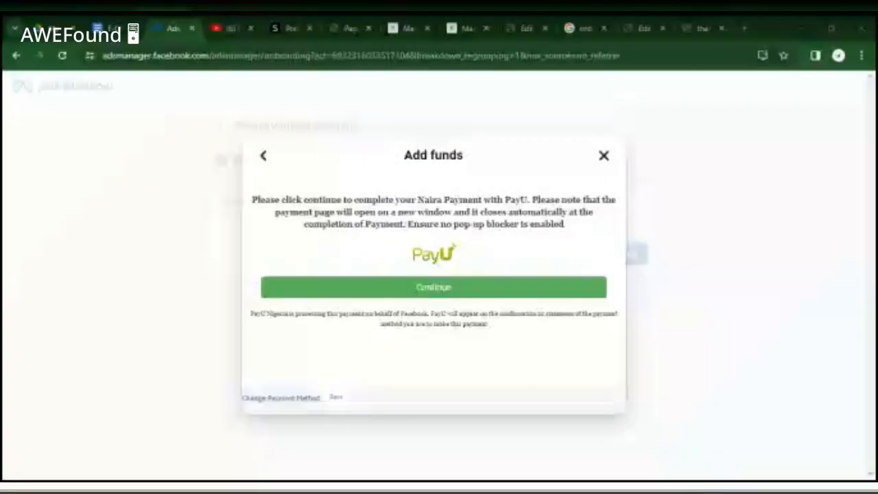
pyautogui.click(527, 284)
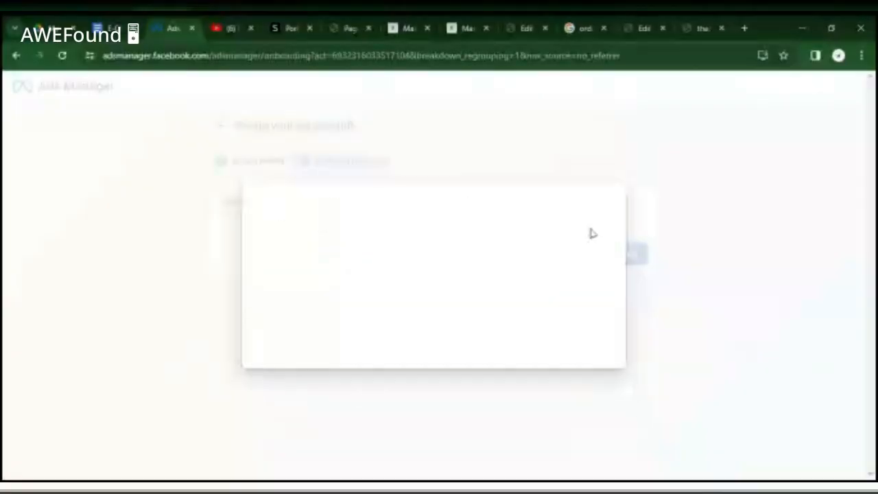
pyautogui.click(594, 335)
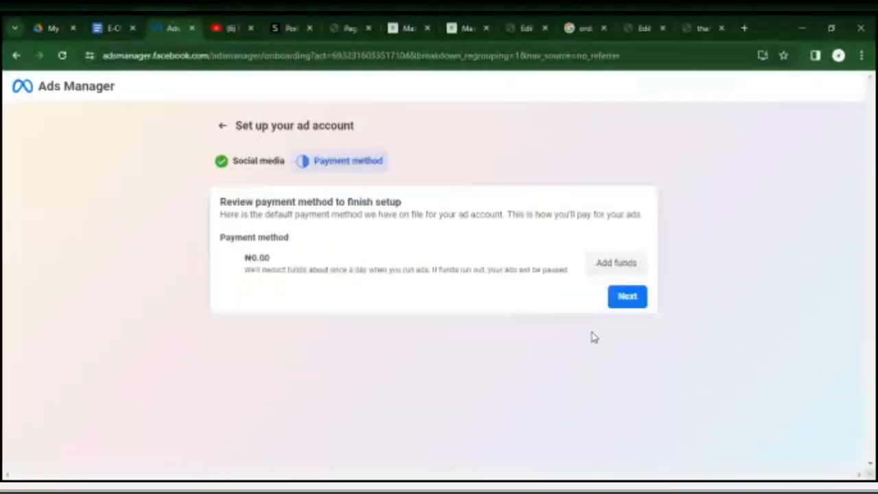
# Finish the ad account setup by exploring Ads Manager, and dismiss the Ad account updates.
pyautogui.click(626, 299)
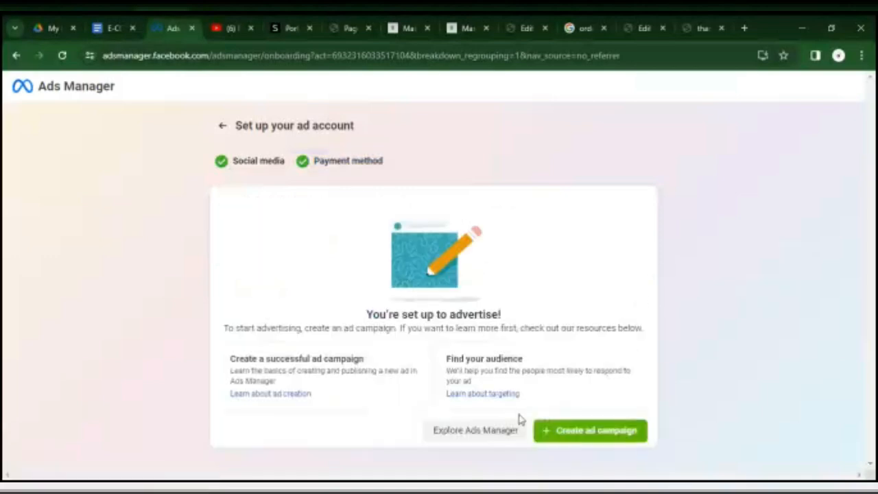
pyautogui.click(489, 430)
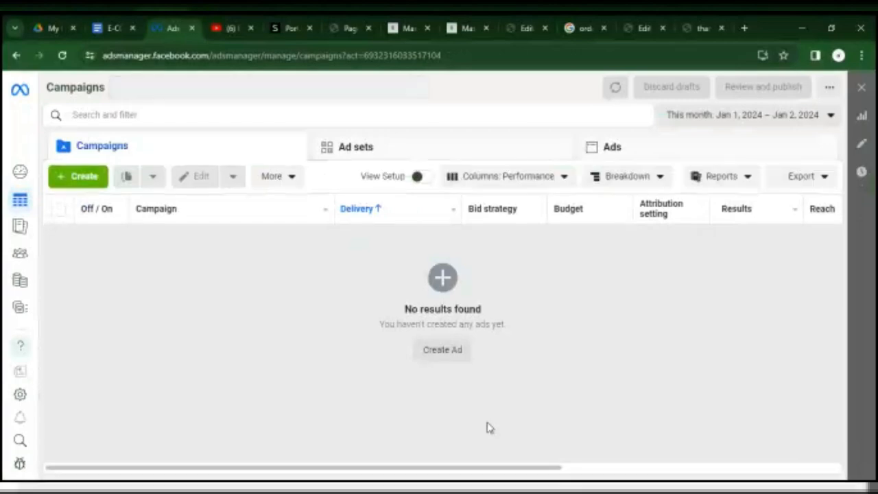
pyautogui.click(447, 353)
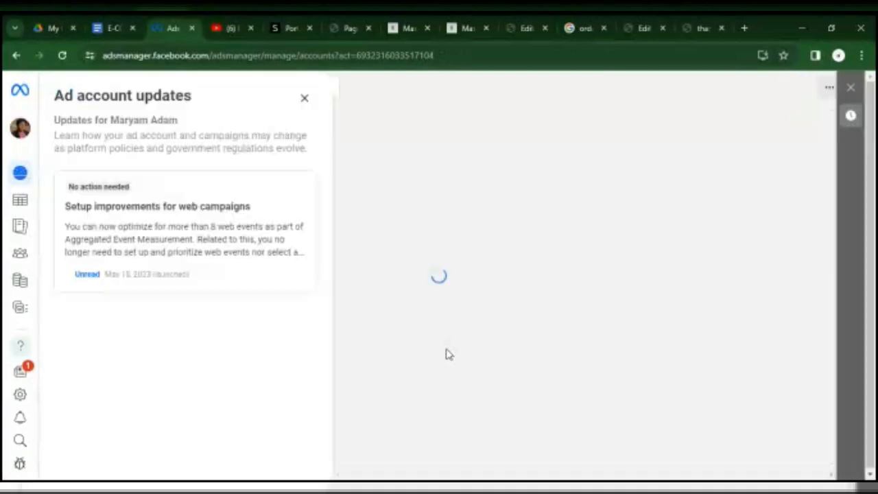
pyautogui.click(302, 99)
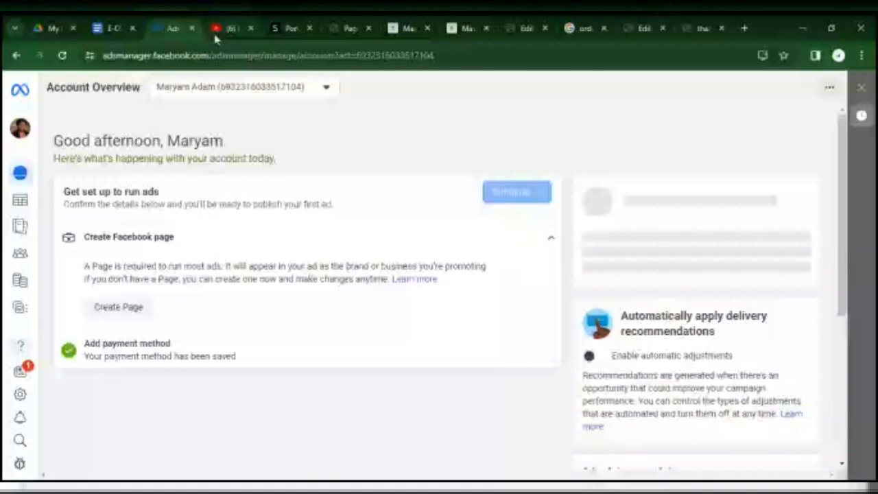
# Load the Facebook home page in place of the SHEIN massager reviews page.
pyautogui.click(299, 28)
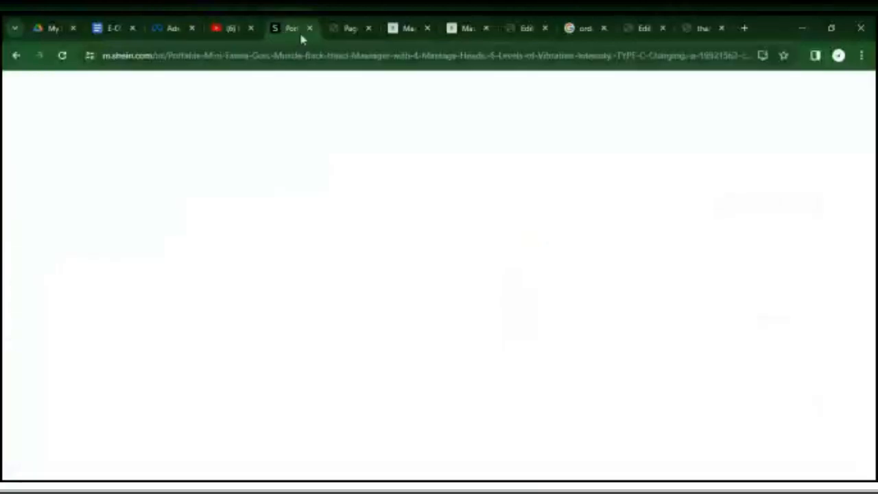
pyautogui.click(271, 60)
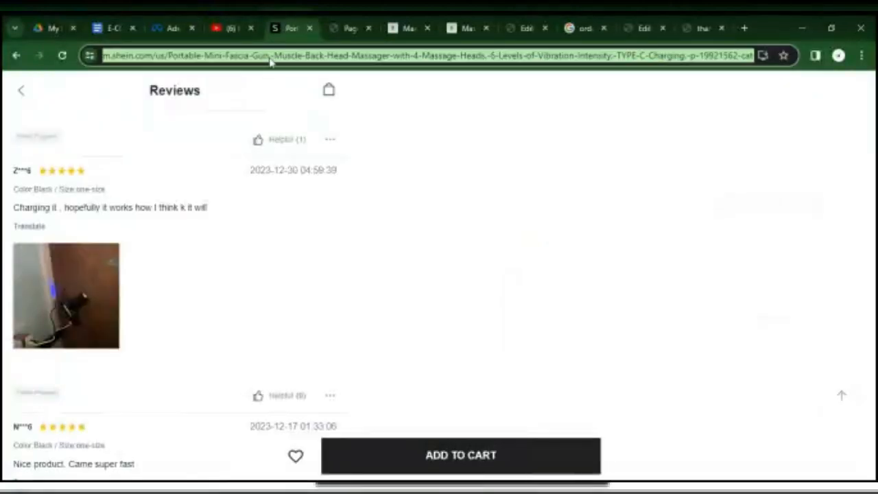
pyautogui.write('f')
pyautogui.press('Return')
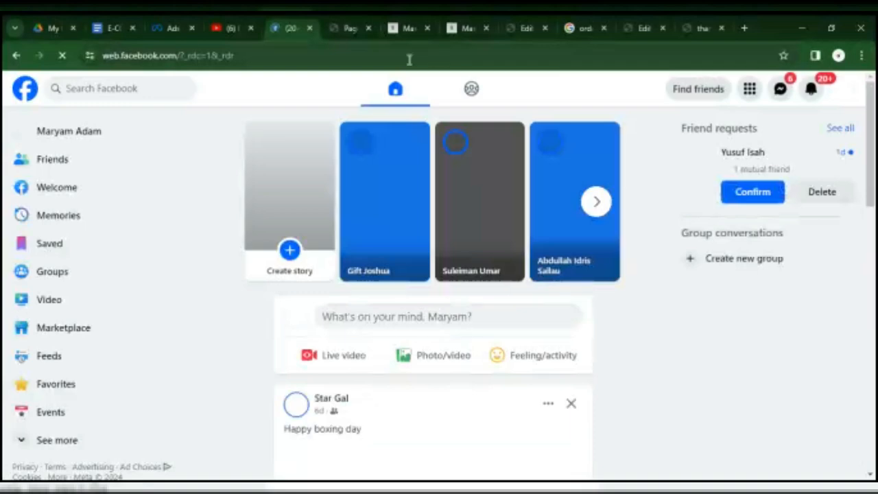
# Search the web for chrome store and open the Chrome Web Store's Extensions result.
pyautogui.click(401, 65)
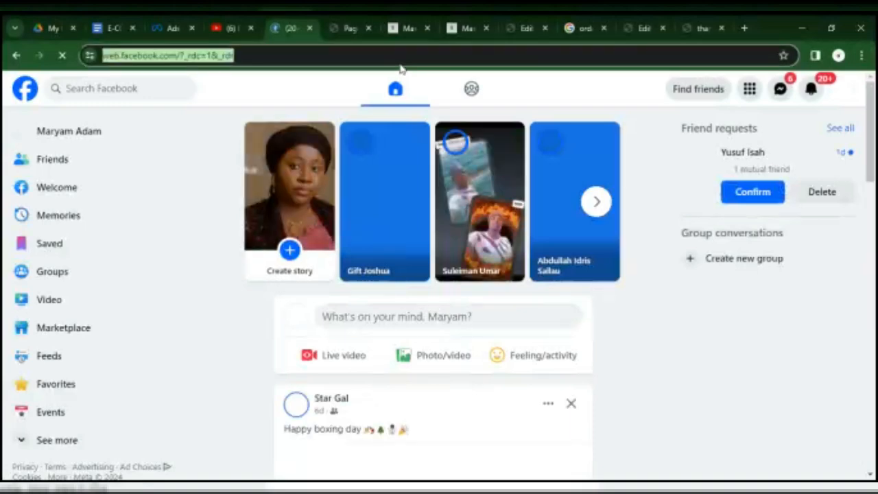
pyautogui.write('chrome')
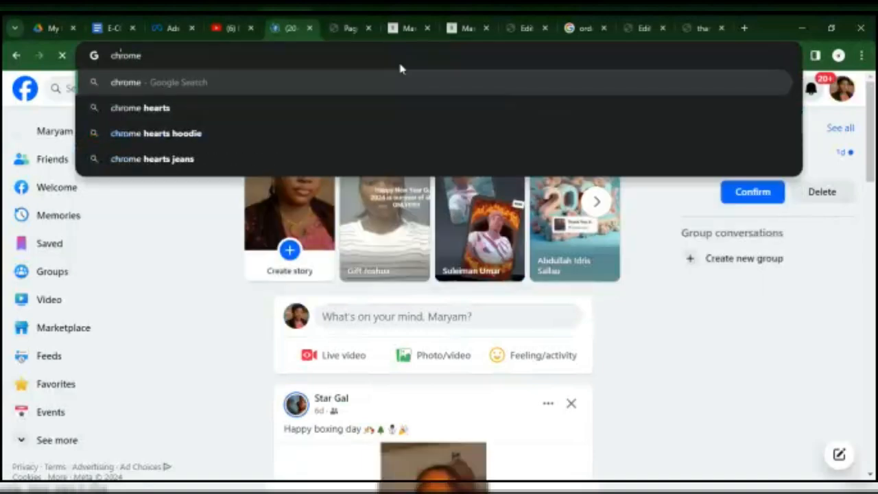
pyautogui.write(' stor')
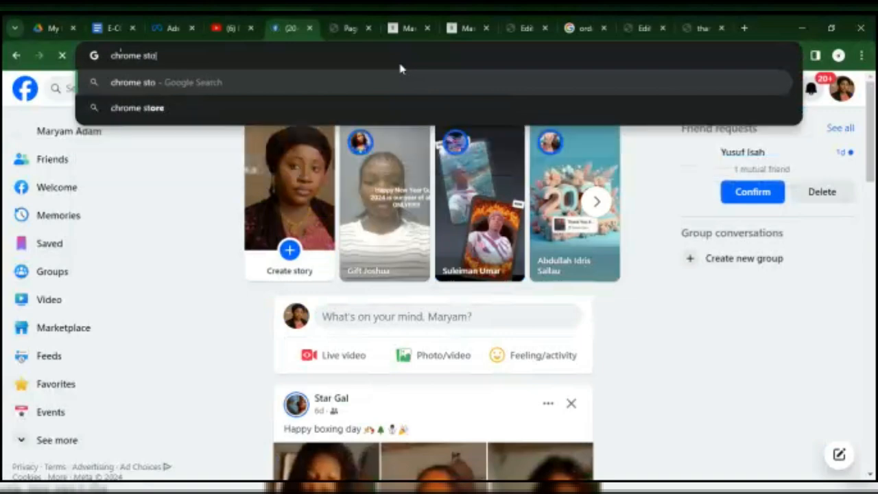
pyautogui.write('e')
pyautogui.press('Return')
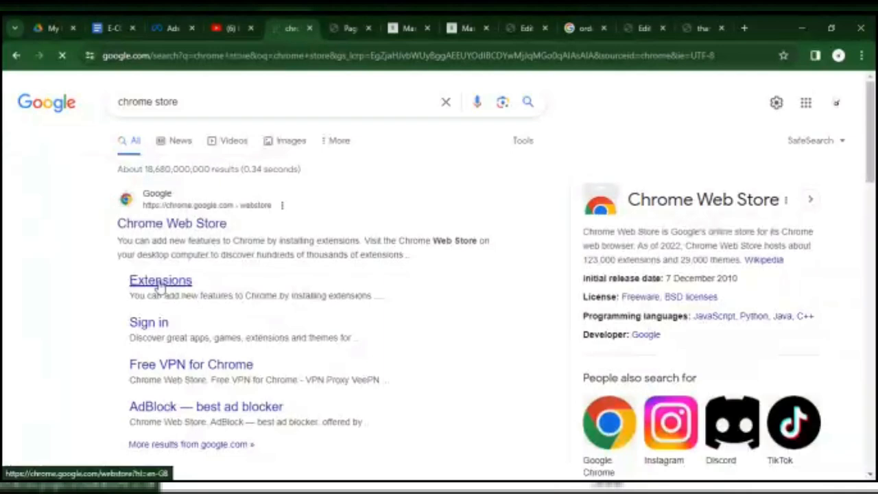
pyautogui.click(160, 282)
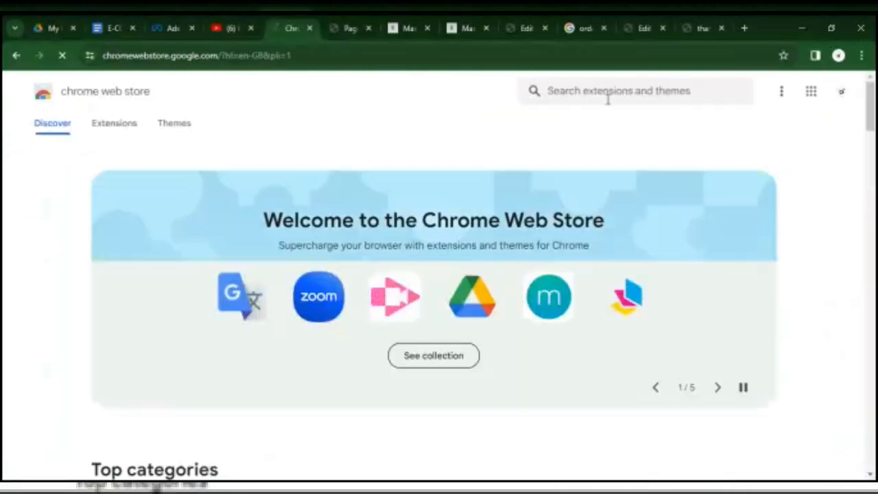
# Search the Chrome Web Store for vpn.
pyautogui.click(607, 96)
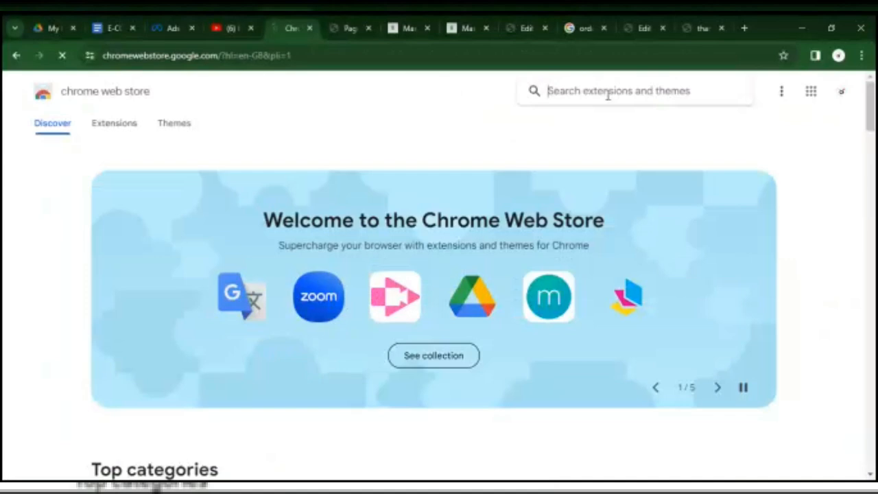
pyautogui.write('vpn')
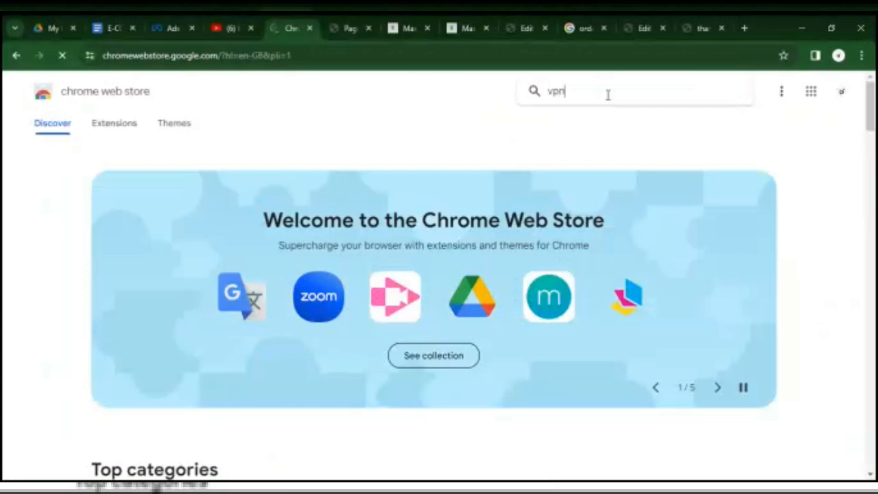
pyautogui.press('BackSpace')
pyautogui.press('BackSpace')
pyautogui.press('BackSpace')
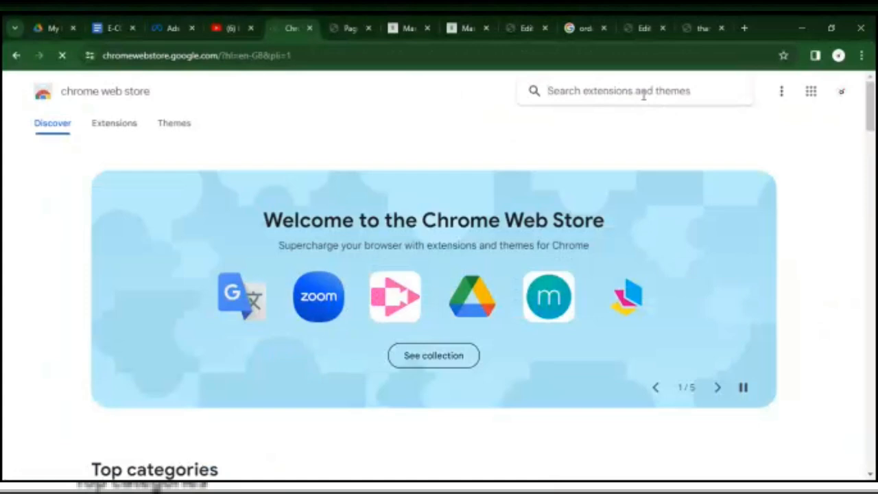
pyautogui.write('vpn')
pyautogui.press('Return')
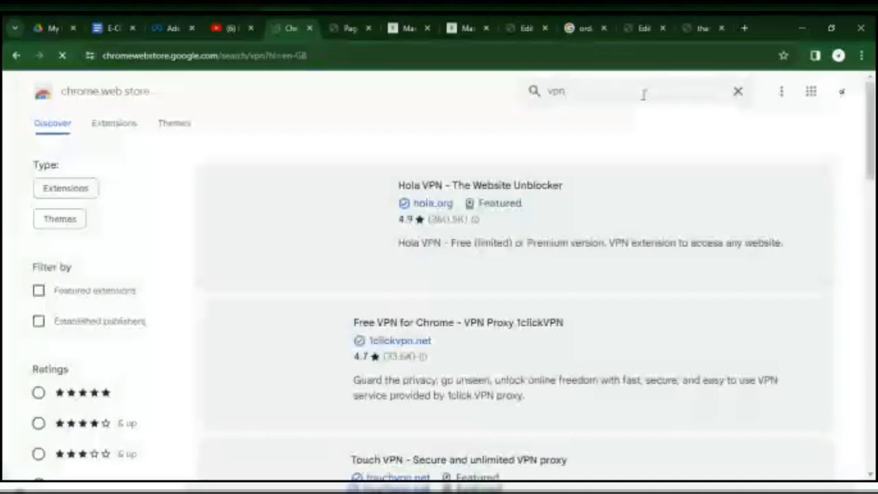
# Install the Touch VPN - Secure and unlimited VPN proxy extension from the search results.
pyautogui.moveTo(870, 140); pyautogui.dragTo(871, 197)
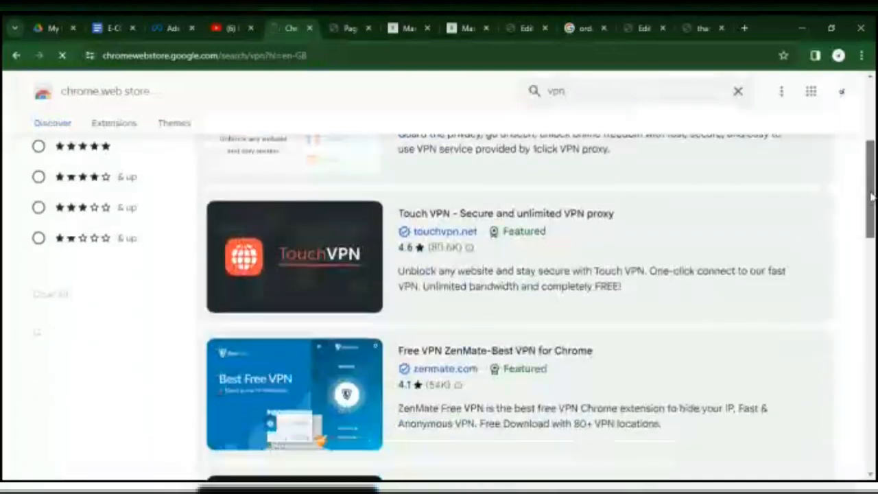
pyautogui.click(365, 233)
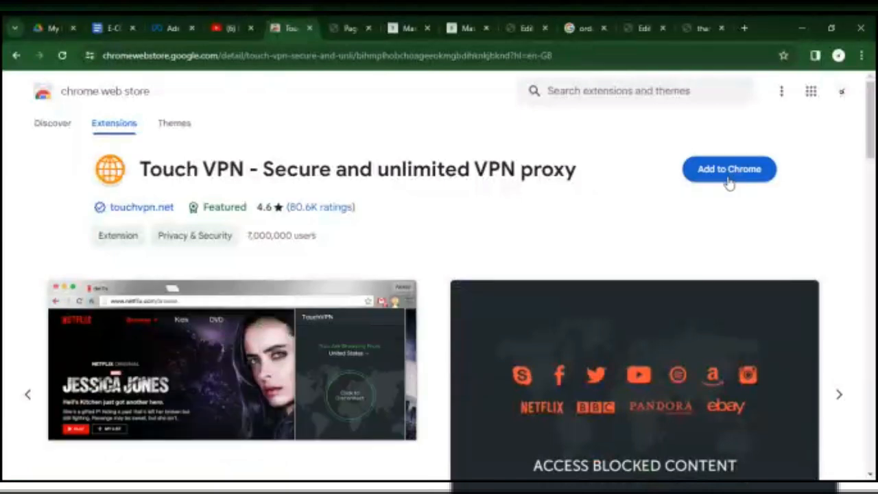
pyautogui.click(727, 181)
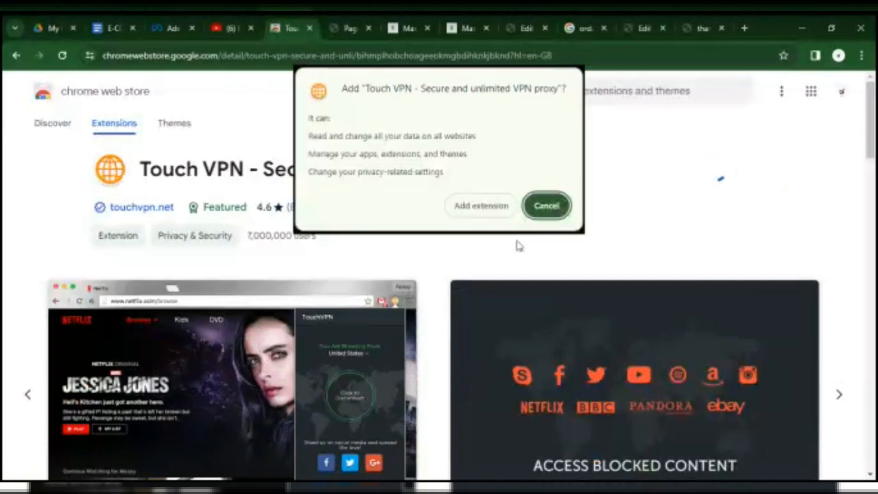
pyautogui.click(481, 205)
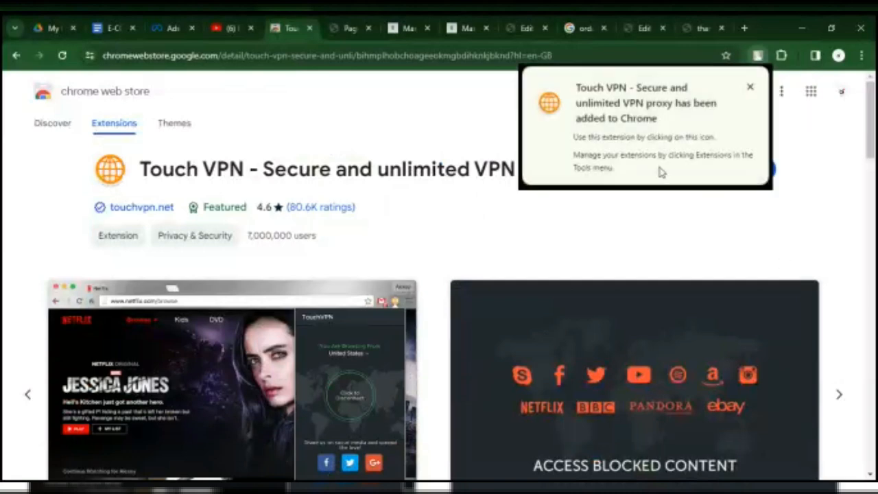
# Search the Chrome Web Store for pixel helper.
pyautogui.click(705, 95)
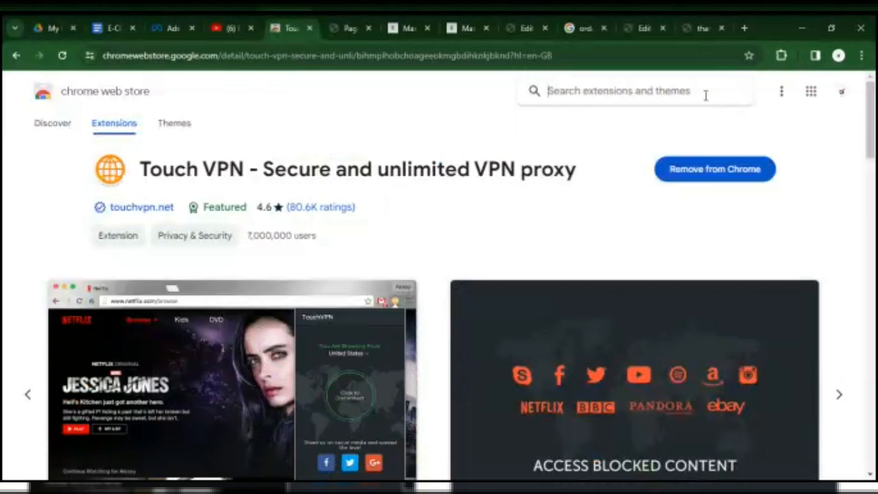
pyautogui.write('pic')
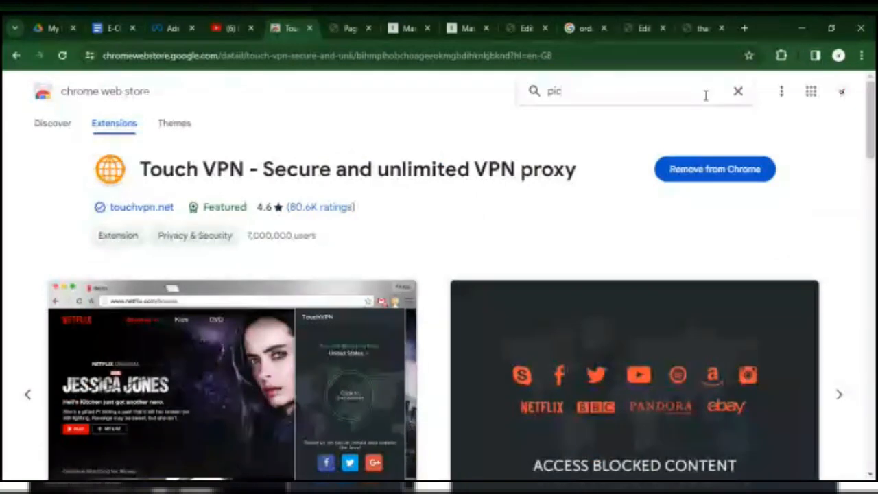
pyautogui.press('BackSpace')
pyautogui.press('BackSpace')
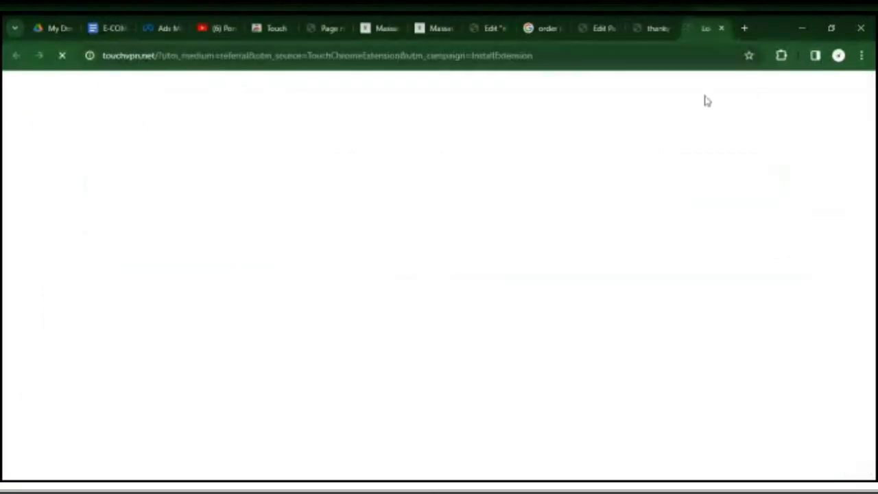
pyautogui.click(657, 26)
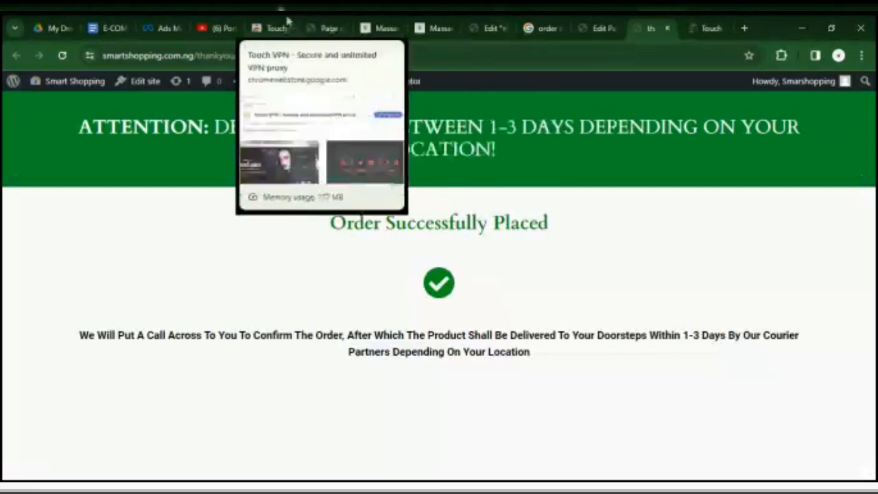
pyautogui.click(287, 23)
pyautogui.click(590, 90)
pyautogui.write('l')
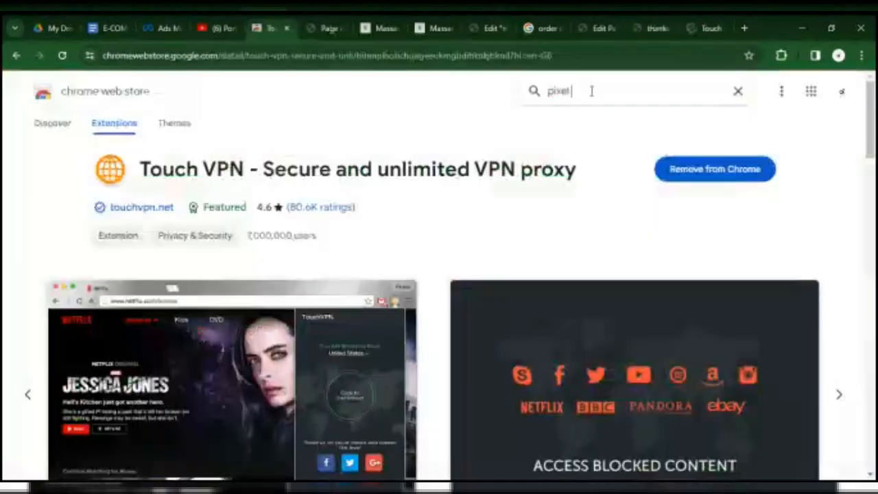
pyautogui.write(' helper')
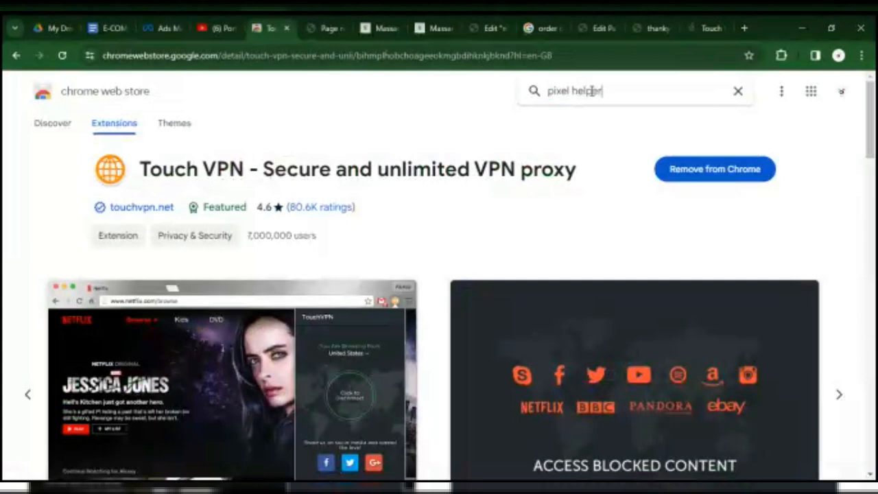
pyautogui.press('Return')
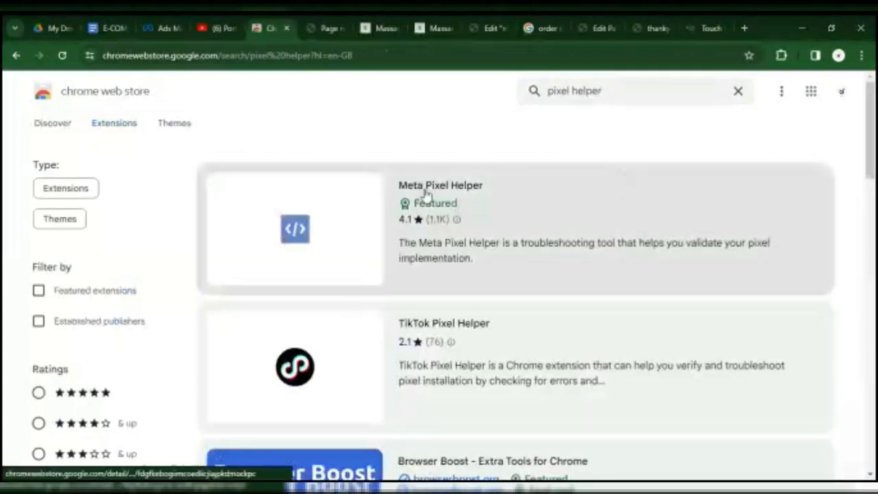
# Install the Meta Pixel Helper extension from the search results.
pyautogui.click(365, 196)
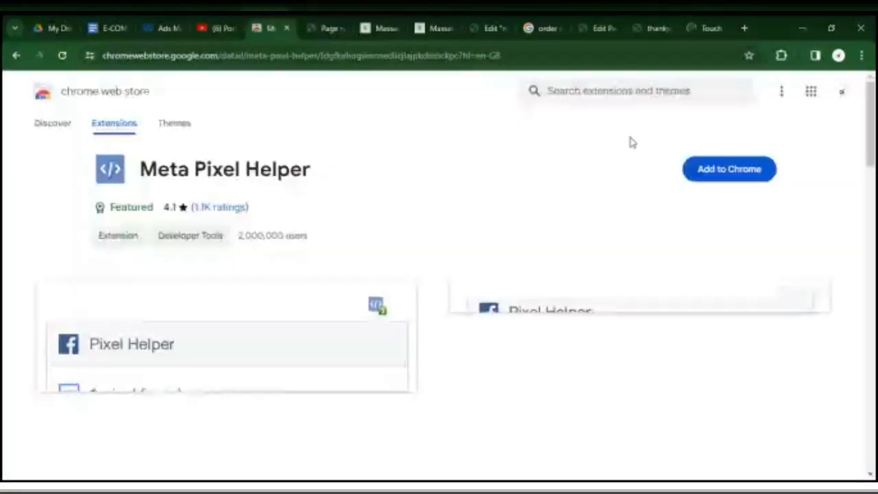
pyautogui.click(732, 185)
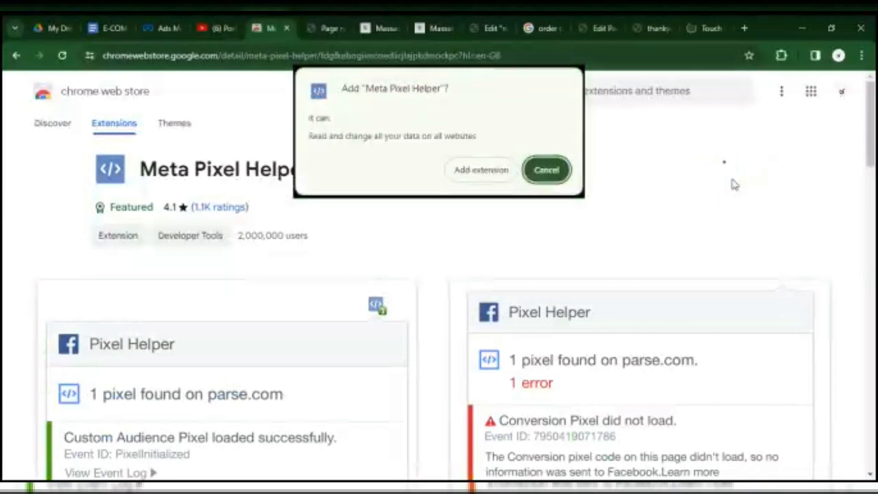
pyautogui.click(478, 171)
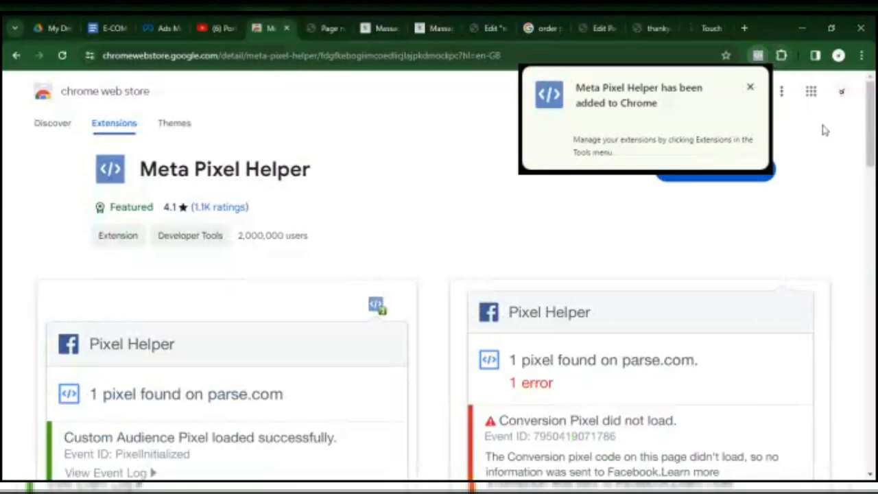
# Connect Touch VPN with the Best Choice location and close its popup.
pyautogui.click(781, 56)
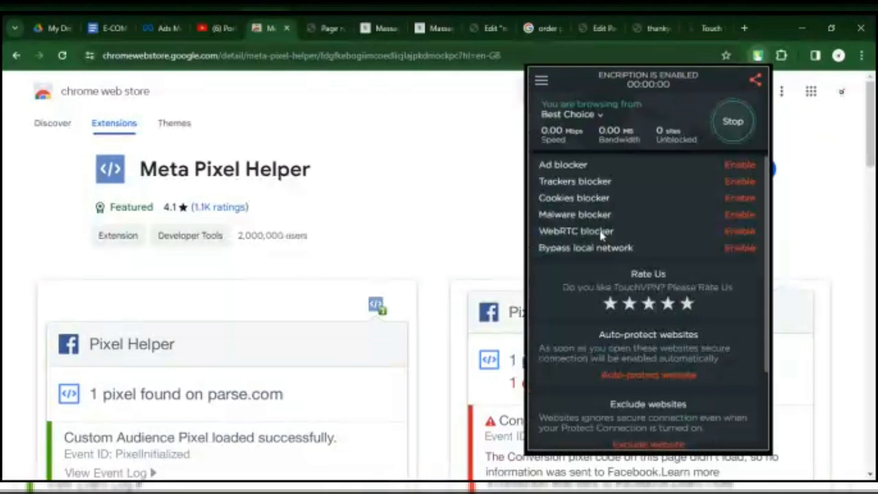
pyautogui.click(334, 38)
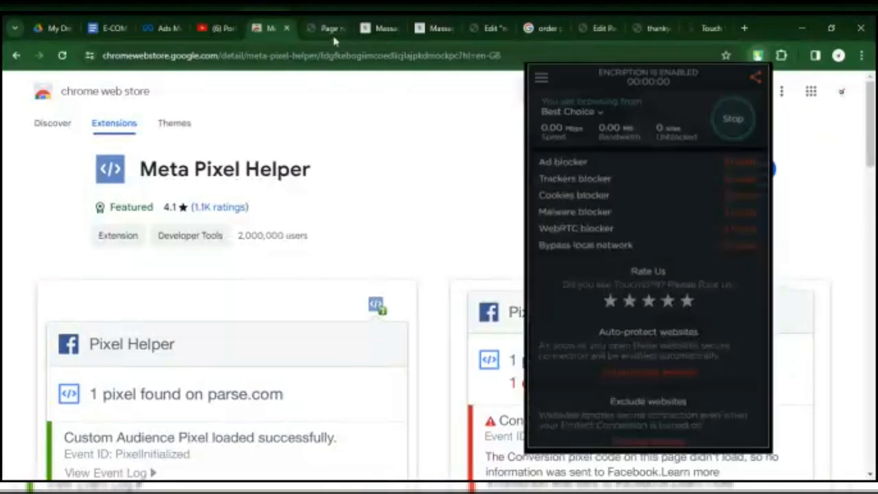
pyautogui.click(334, 39)
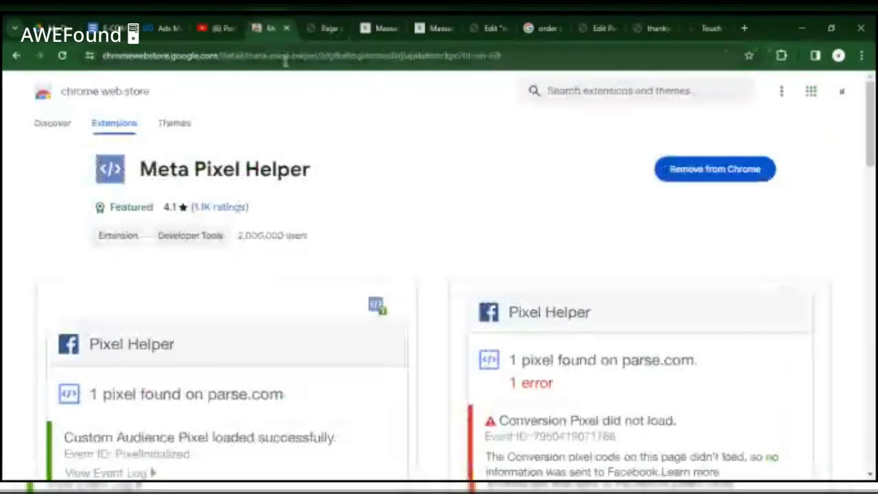
# Go to facebook.com in place of the Meta Pixel Helper store page.
pyautogui.click(285, 61)
pyautogui.write('facebook.com')
pyautogui.press('Return')
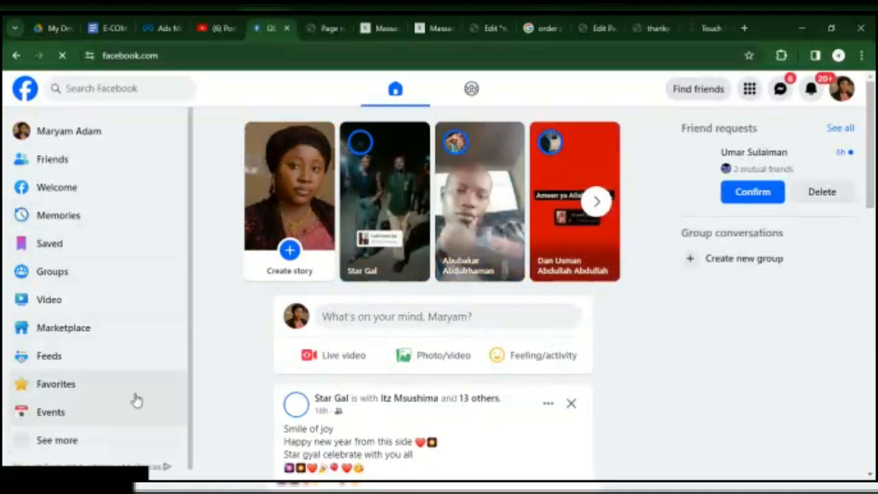
# Allow Facebook to show notifications and open the Pages section.
pyautogui.moveTo(873, 171); pyautogui.dragTo(876, 259)
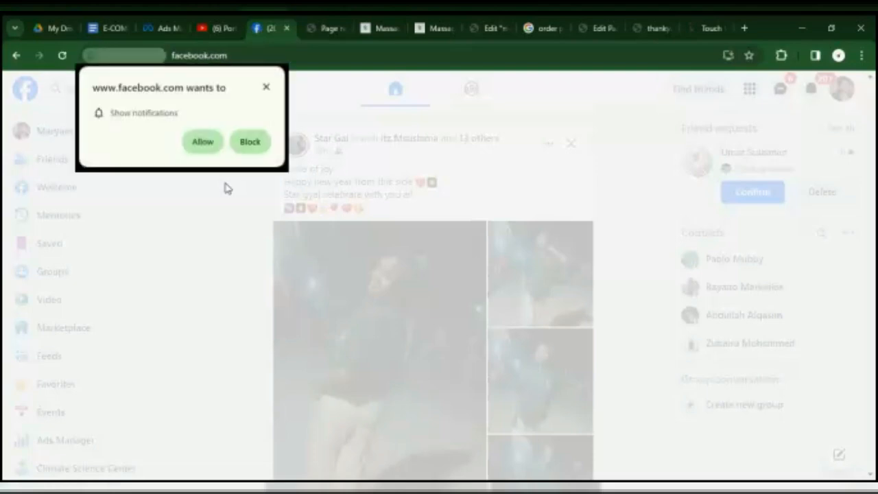
pyautogui.click(209, 142)
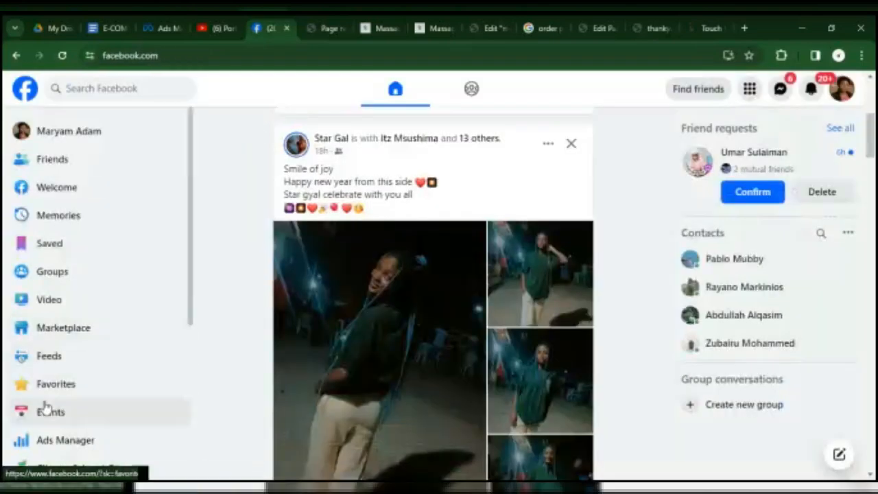
pyautogui.moveTo(190, 286); pyautogui.dragTo(209, 431)
pyautogui.click(45, 367)
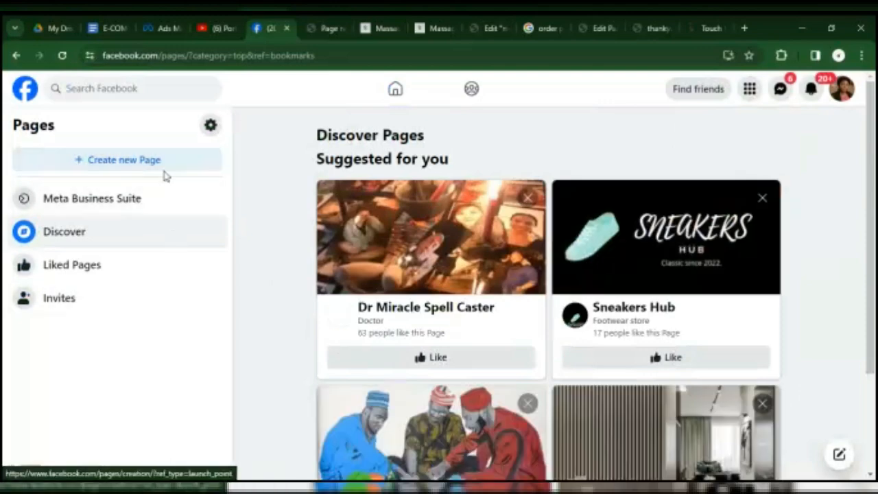
# Start creating a new Facebook Page and name it Smarshing Shop.
pyautogui.click(165, 172)
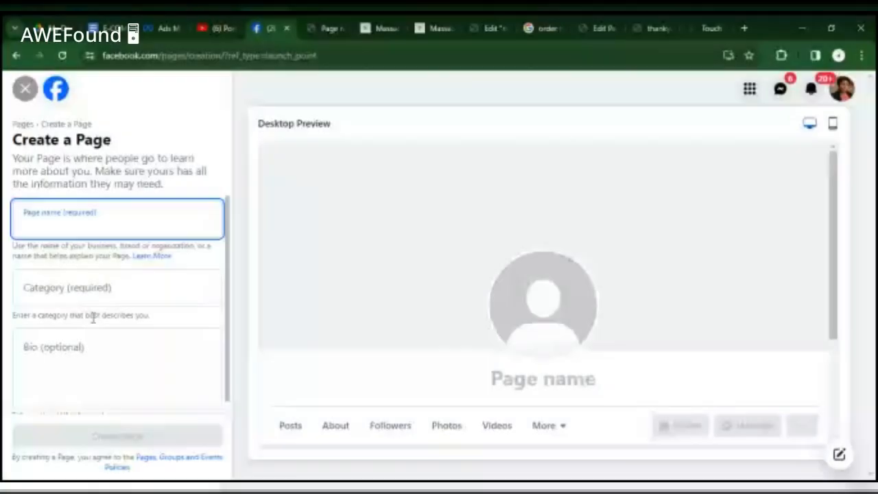
pyautogui.write('S')
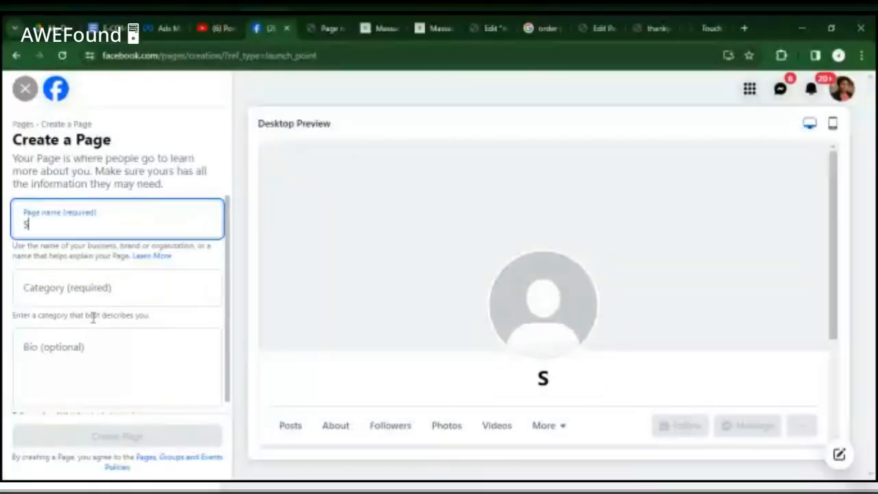
pyautogui.write('marshing')
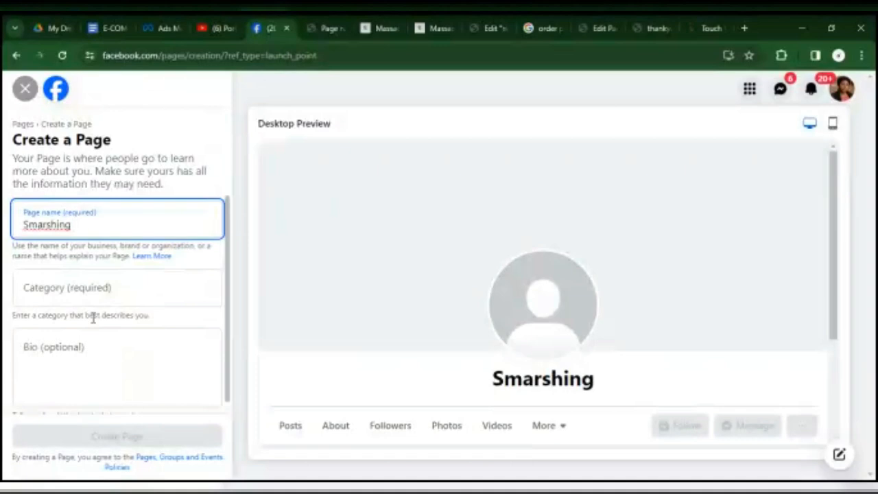
pyautogui.write('Shop')
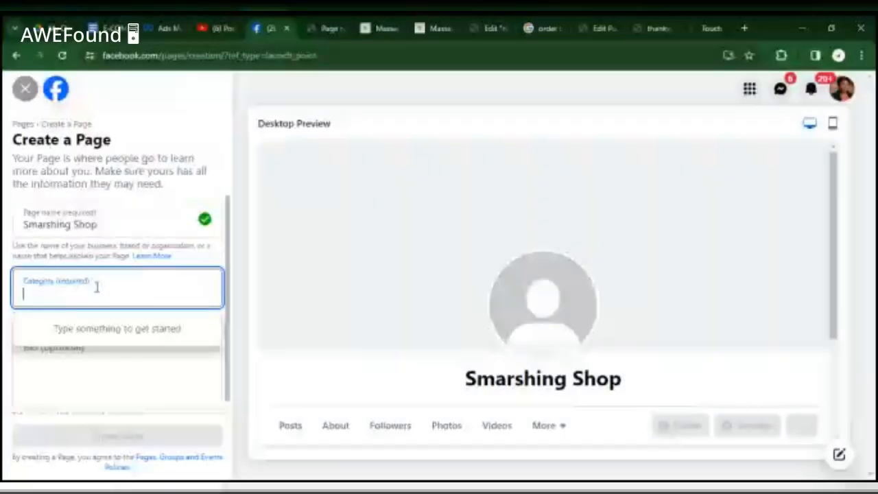
pyautogui.write('Genera')
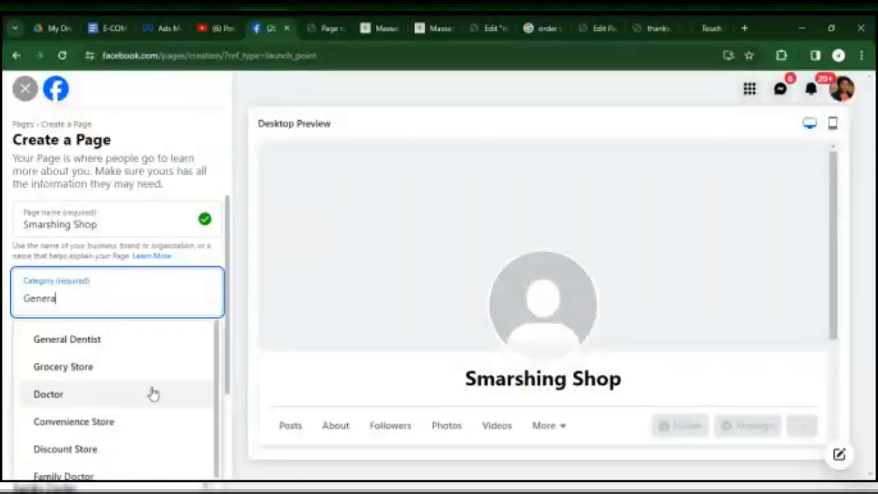
pyautogui.write('l M')
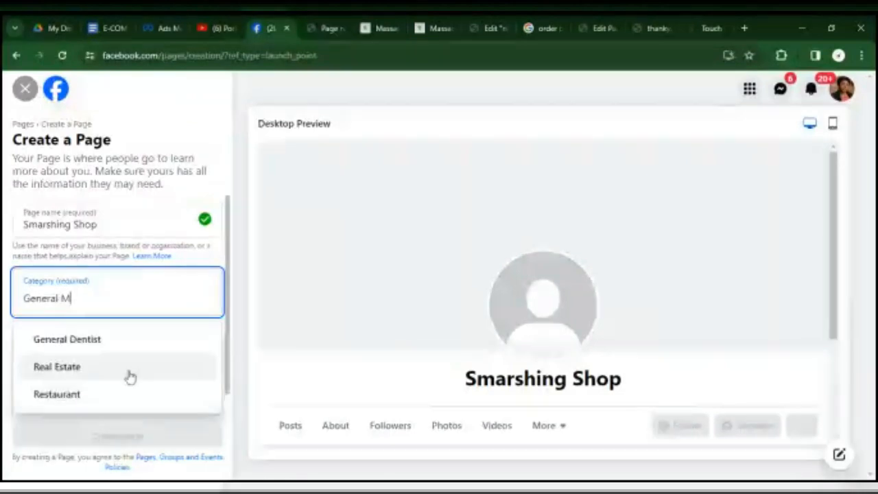
pyautogui.press('BackSpace')
pyautogui.press('BackSpace')
pyautogui.press('BackSpace')
pyautogui.press('BackSpace')
pyautogui.press('BackSpace')
pyautogui.press('BackSpace')
pyautogui.press('BackSpace')
pyautogui.press('BackSpace')
pyautogui.press('BackSpace')
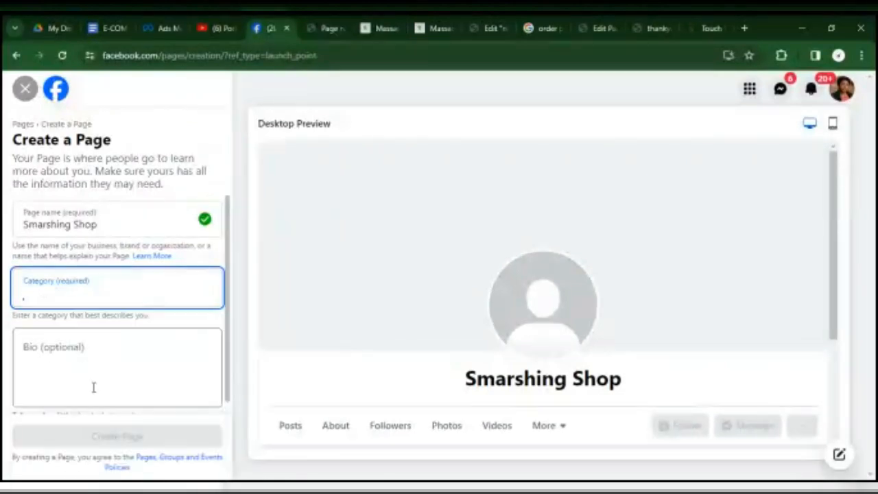
# Search the page categories for online and choose Internet Marketing Service.
pyautogui.write('cnline')
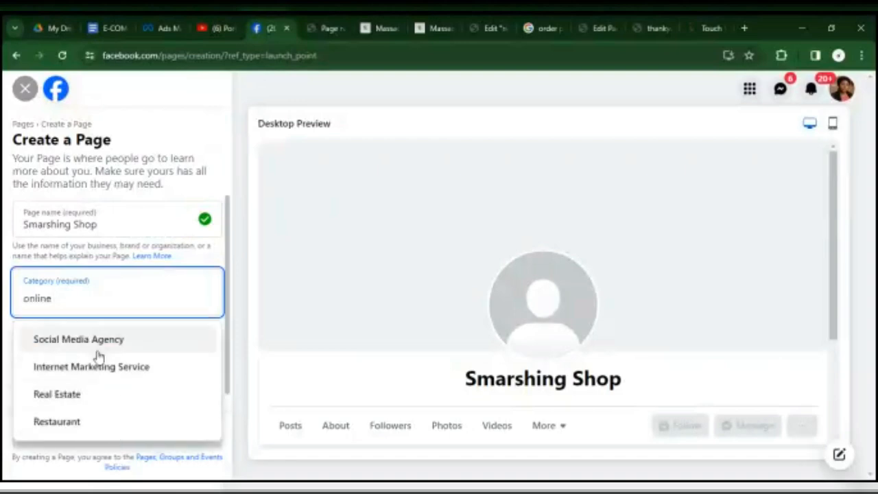
pyautogui.click(98, 365)
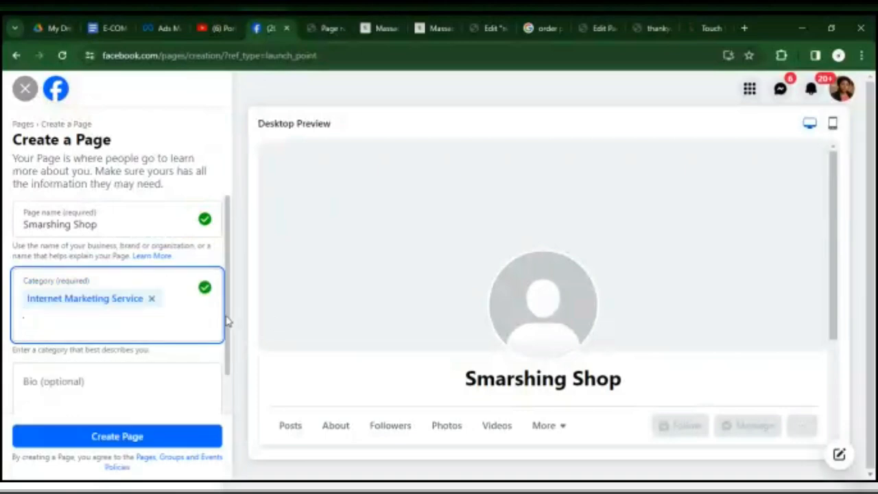
# Enter "Shop Quality With Ease" as the page bio and try to create the page.
pyautogui.scroll(-1, 223, 343)
pyautogui.click(145, 370)
pyautogui.write('S')
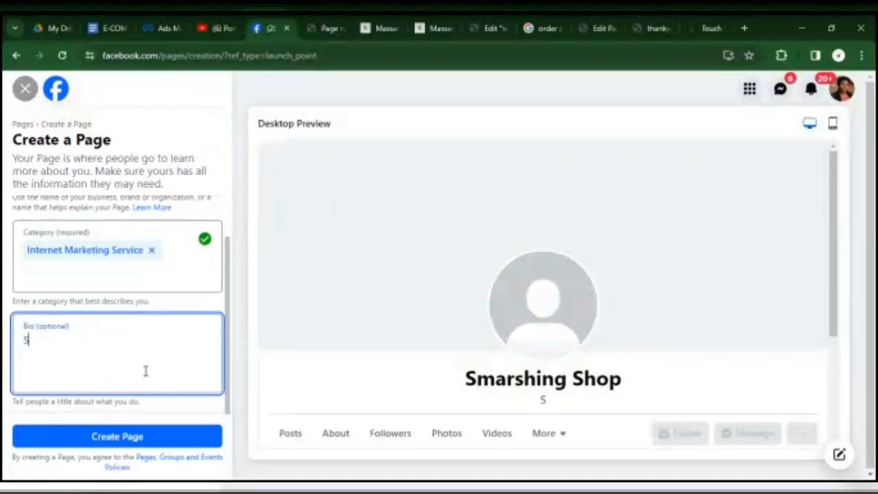
pyautogui.write('hop With')
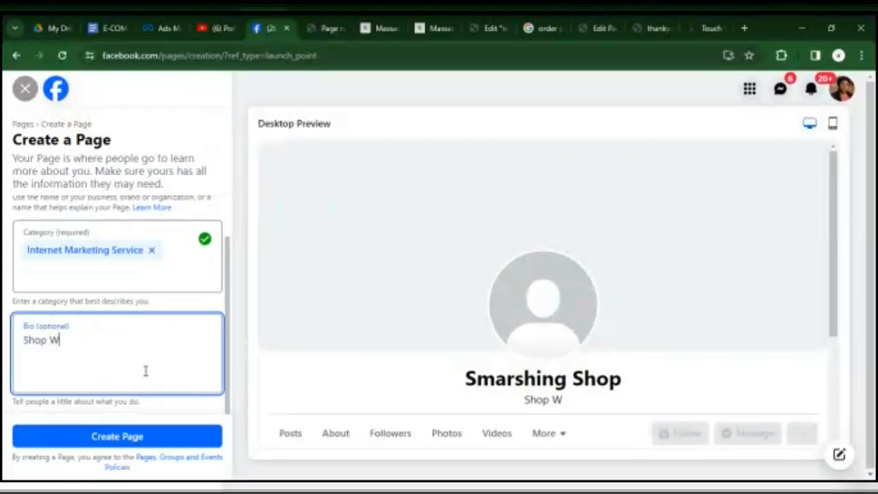
pyautogui.press('BackSpace')
pyautogui.press('BackSpace')
pyautogui.press('BackSpace')
pyautogui.press('BackSpace')
pyautogui.write('Quality W')
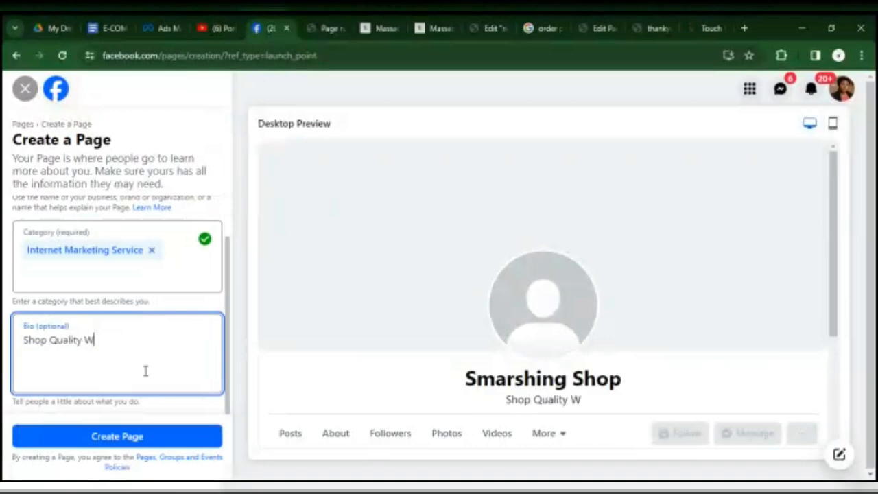
pyautogui.write('ith Ease')
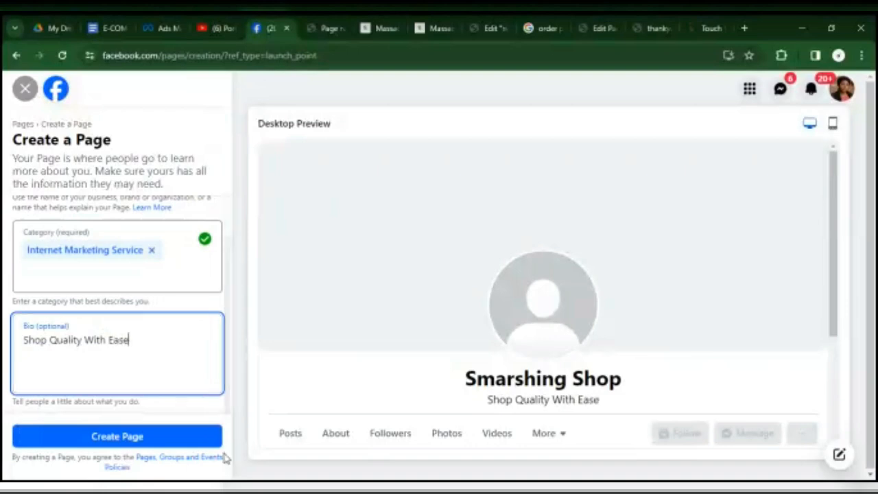
pyautogui.click(163, 435)
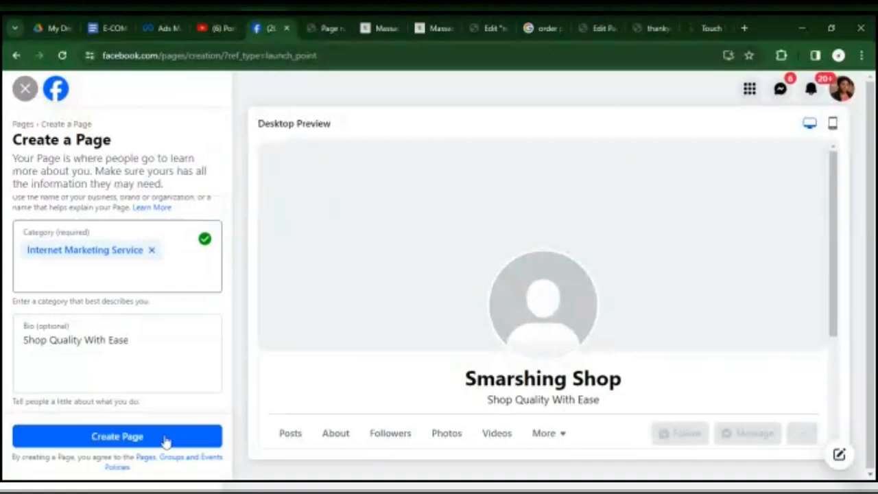
# Disconnect Touch VPN, switch its location to United States and reconnect.
pyautogui.click(781, 55)
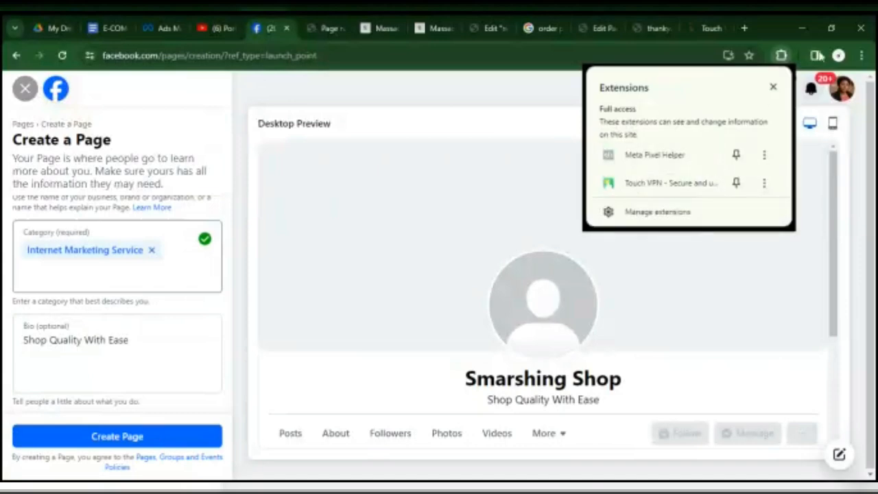
pyautogui.click(686, 183)
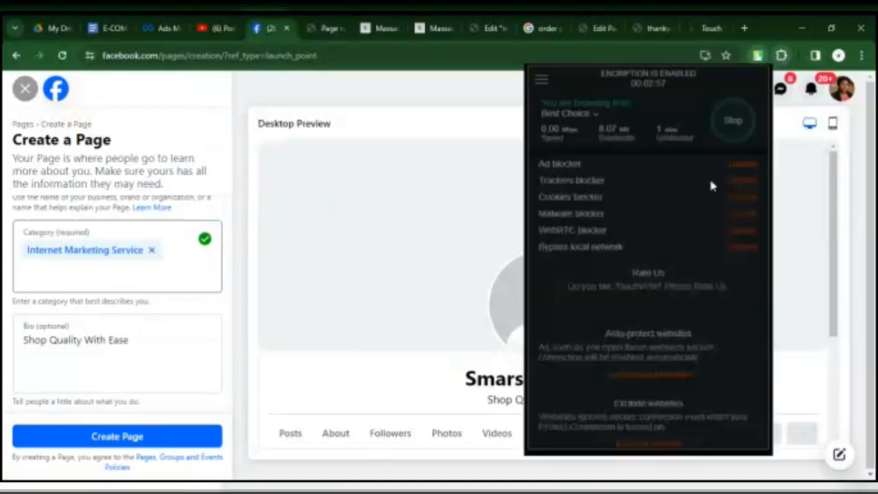
pyautogui.click(721, 123)
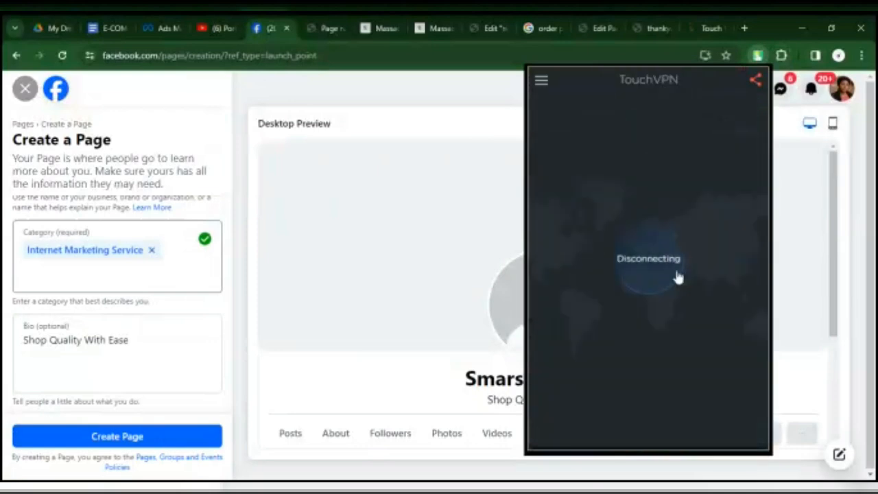
pyautogui.click(542, 82)
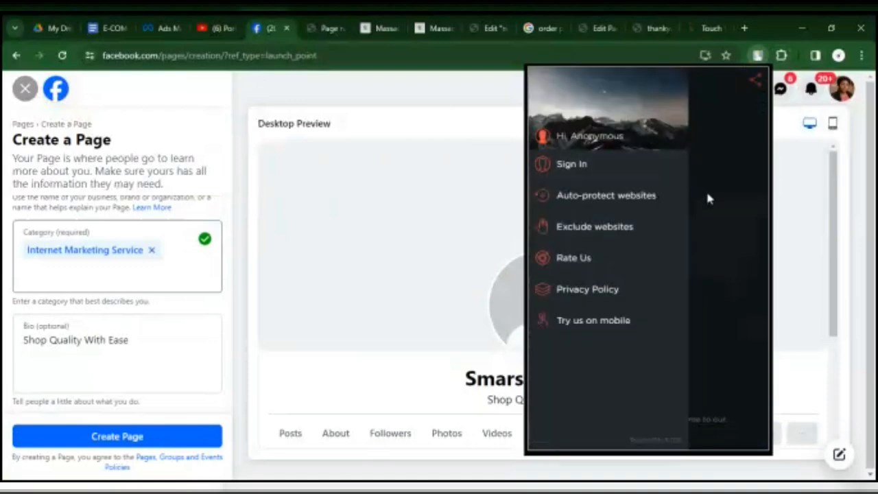
pyautogui.click(708, 195)
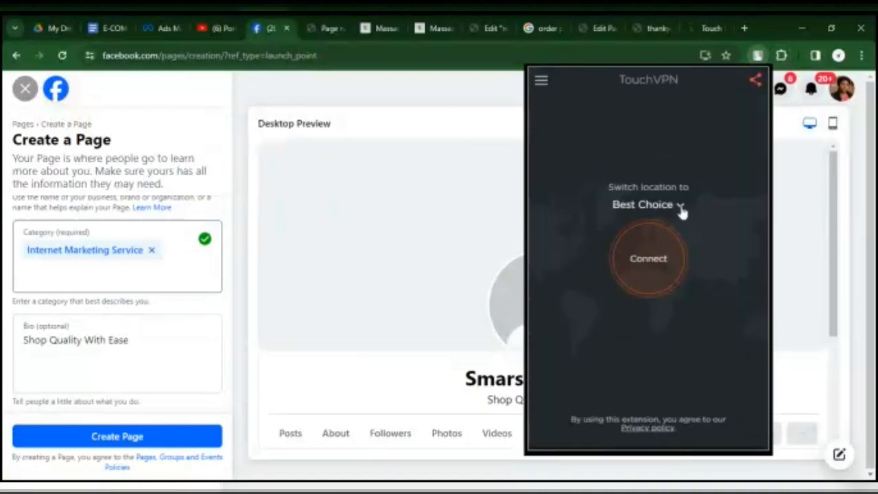
pyautogui.click(682, 211)
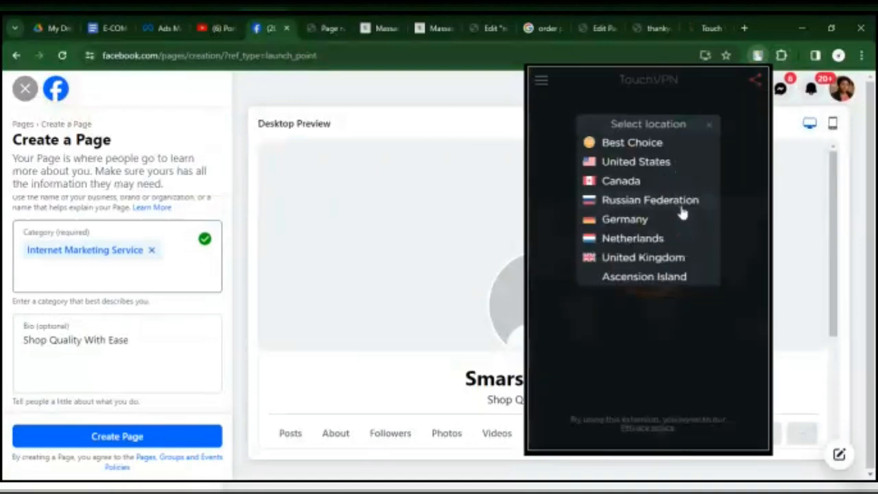
pyautogui.click(613, 165)
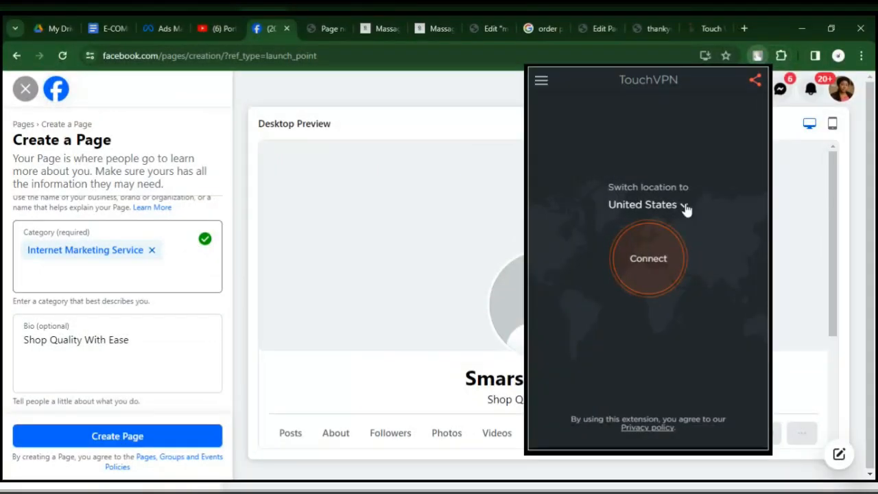
pyautogui.click(655, 257)
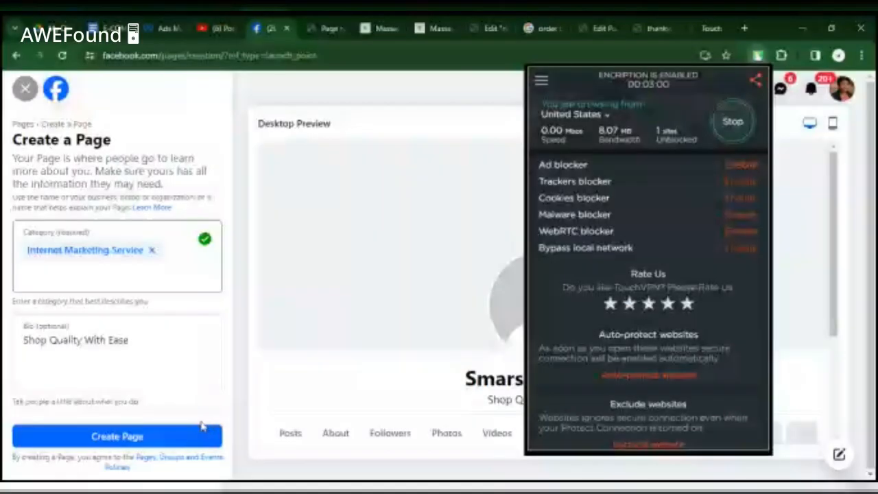
# Try again to create the Smarshing Shop page, and leave the page creation form, discarding the entries.
pyautogui.click(165, 432)
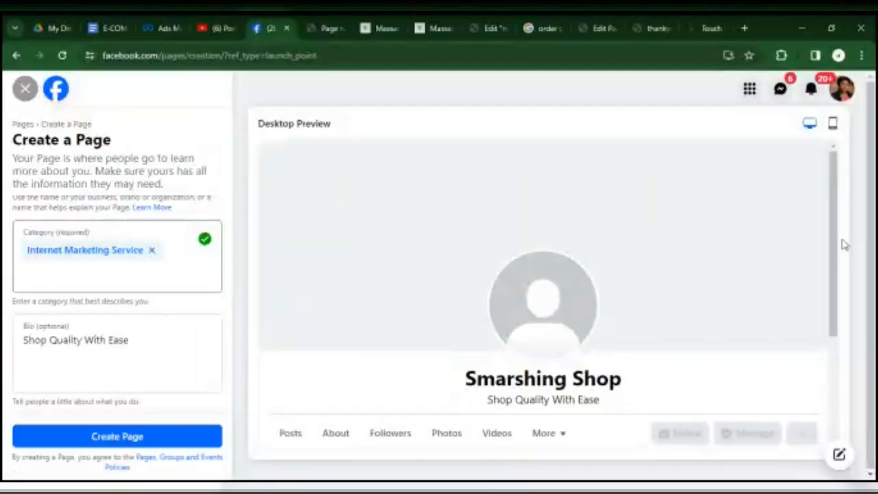
pyautogui.scroll(-3, 834, 275)
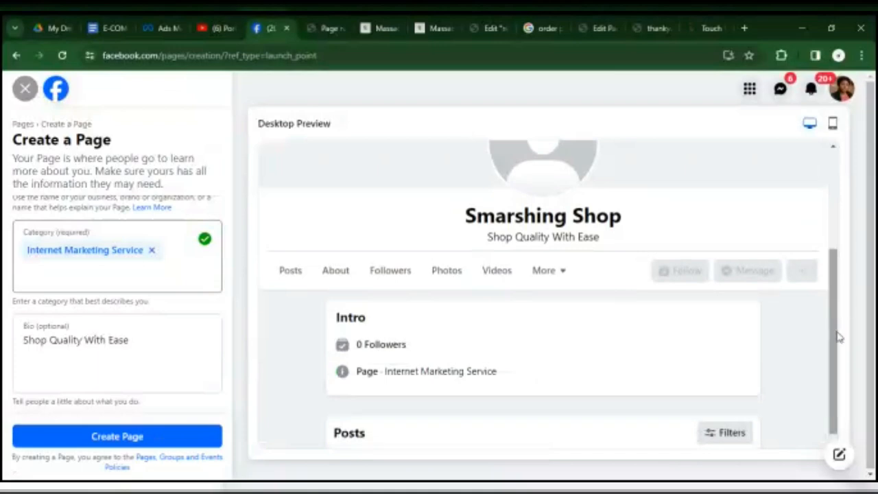
pyautogui.scroll(-1, 838, 336)
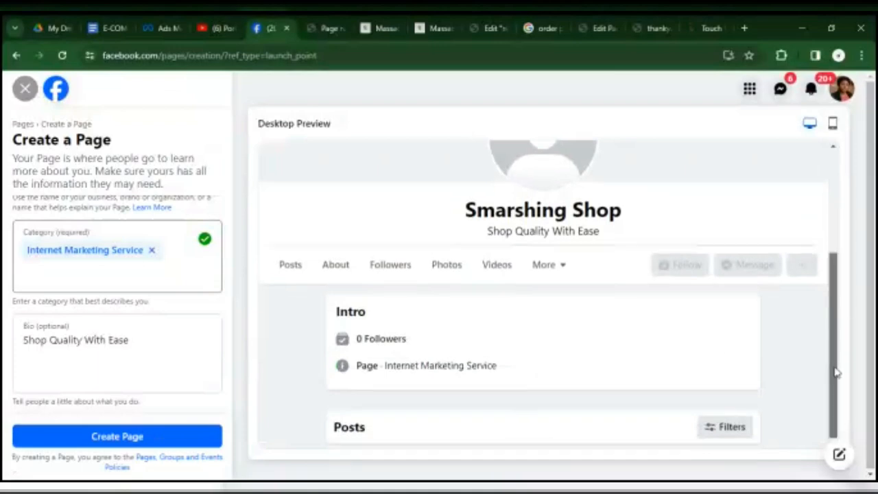
pyautogui.click(104, 436)
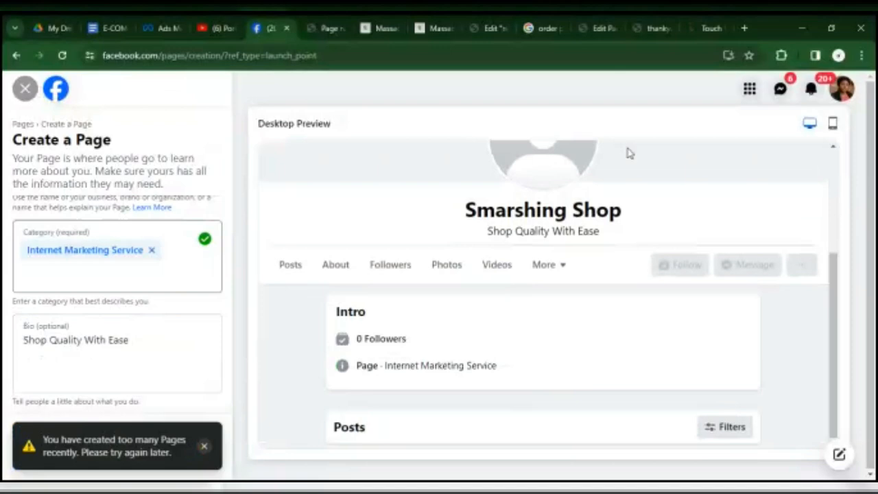
pyautogui.click(26, 91)
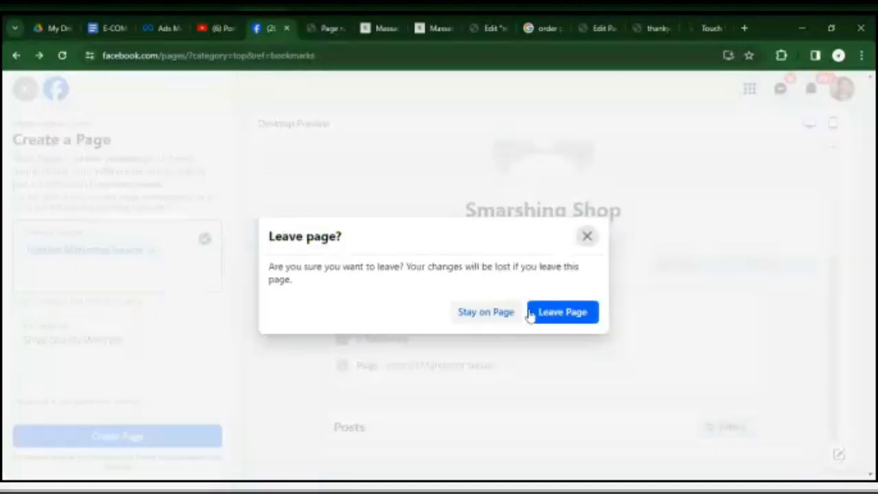
pyautogui.click(564, 314)
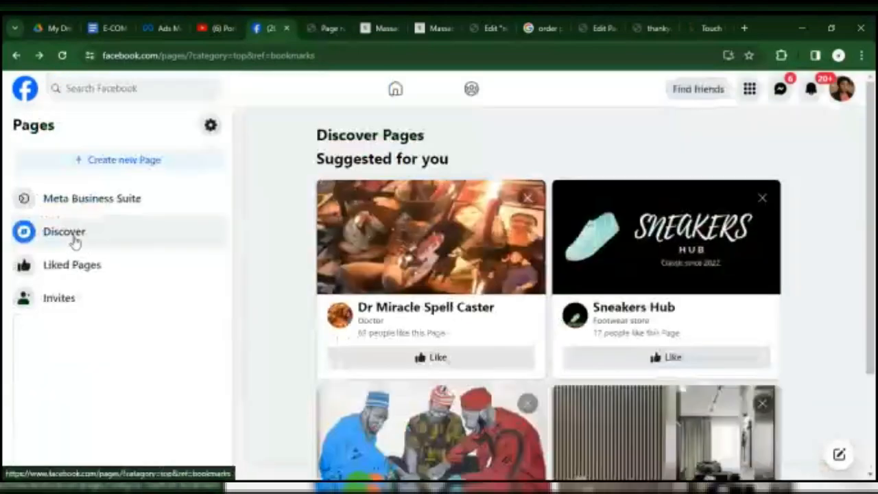
# Search Facebook for the full name of the person who will share Page access.
pyautogui.click(164, 90)
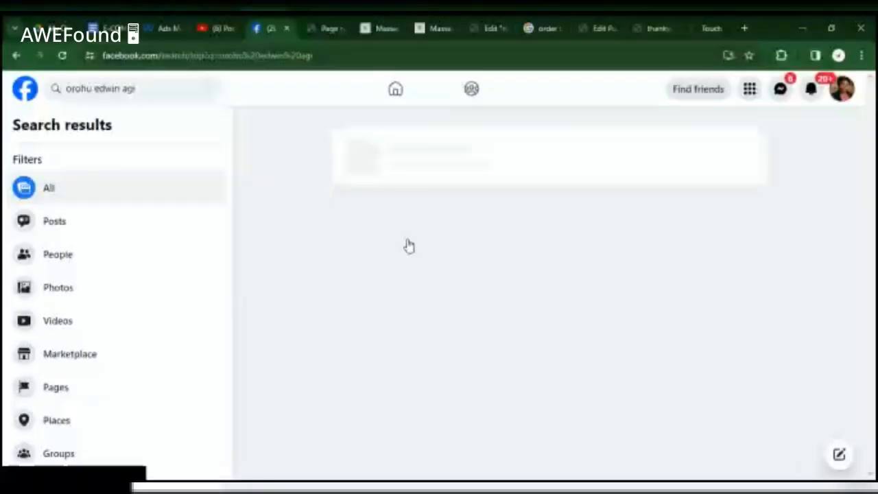
# Close the Touch VPN website and disconnect the Touch VPN extension.
pyautogui.click(781, 55)
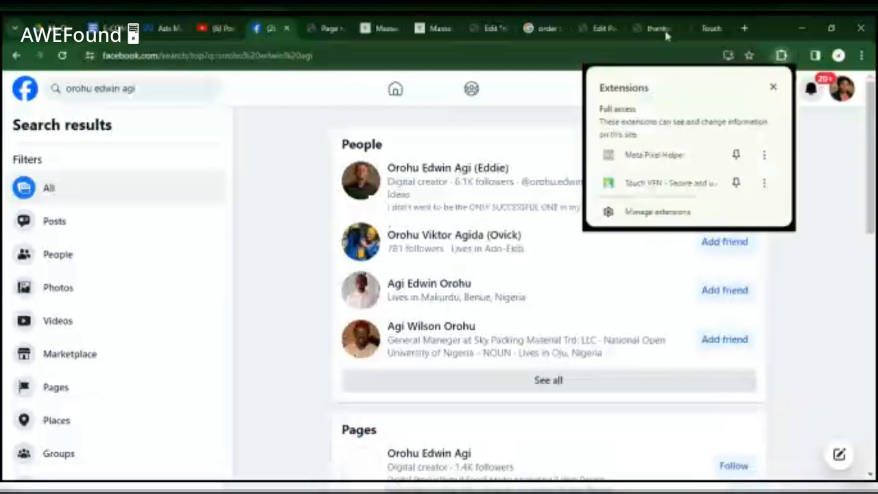
pyautogui.click(699, 27)
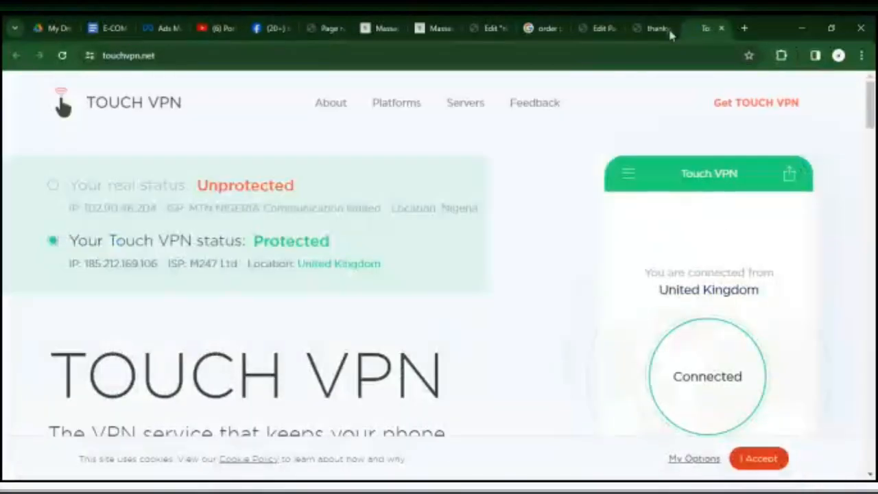
pyautogui.click(666, 31)
pyautogui.click(688, 31)
pyautogui.click(722, 29)
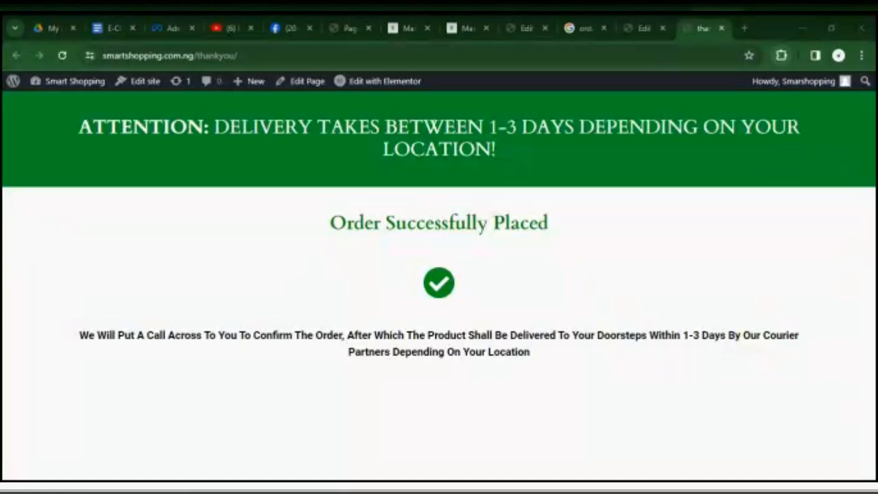
pyautogui.click(780, 55)
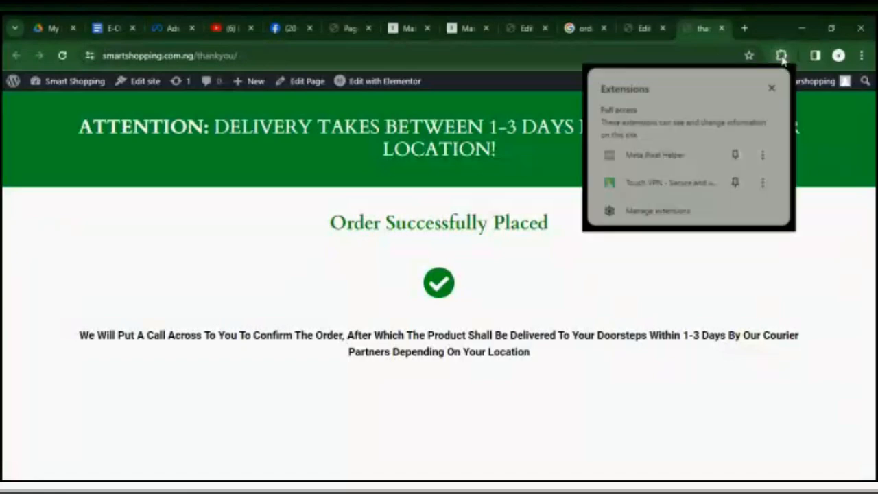
pyautogui.click(685, 191)
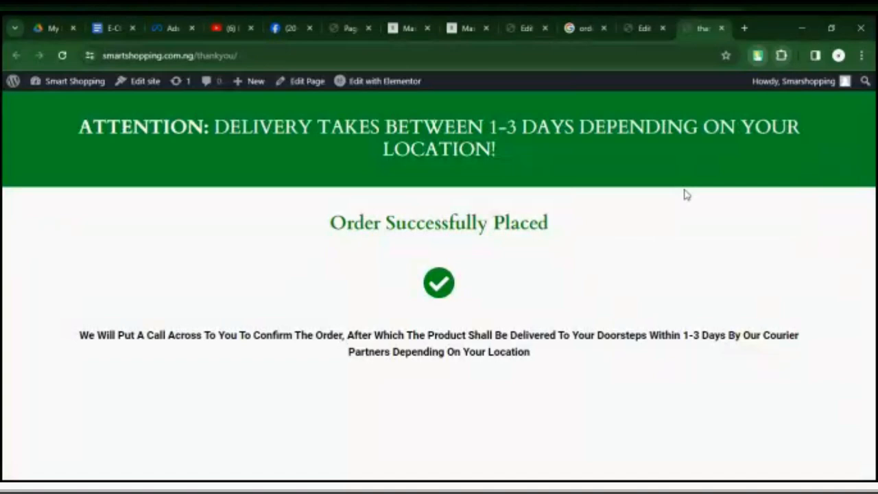
pyautogui.click(732, 119)
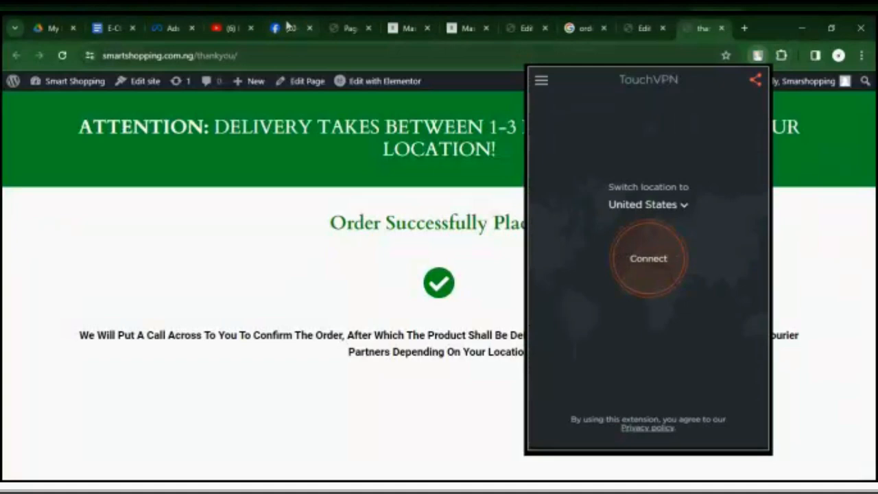
# Return to the Facebook search results, open the searched person's profile and follow it.
pyautogui.click(288, 26)
pyautogui.moveTo(384, 170)
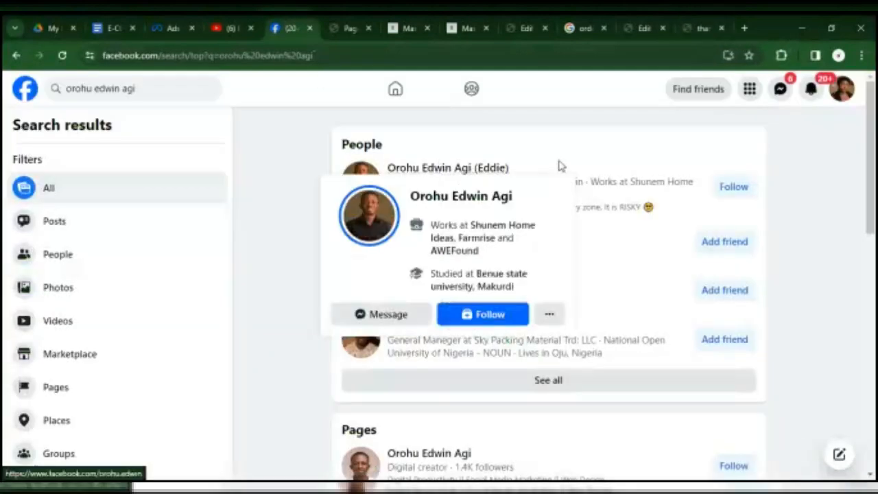
pyautogui.click(423, 169)
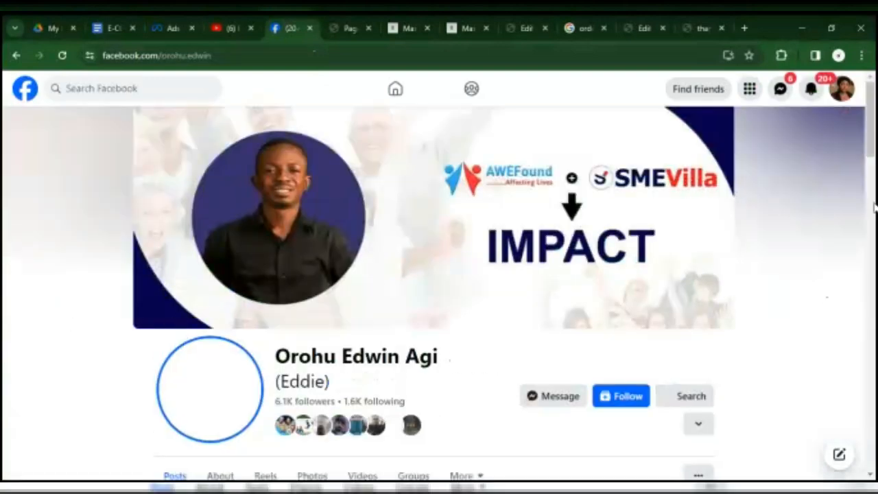
pyautogui.scroll(-1, 875, 168)
pyautogui.moveTo(875, 168); pyautogui.dragTo(874, 199)
pyautogui.scroll(1, 875, 199)
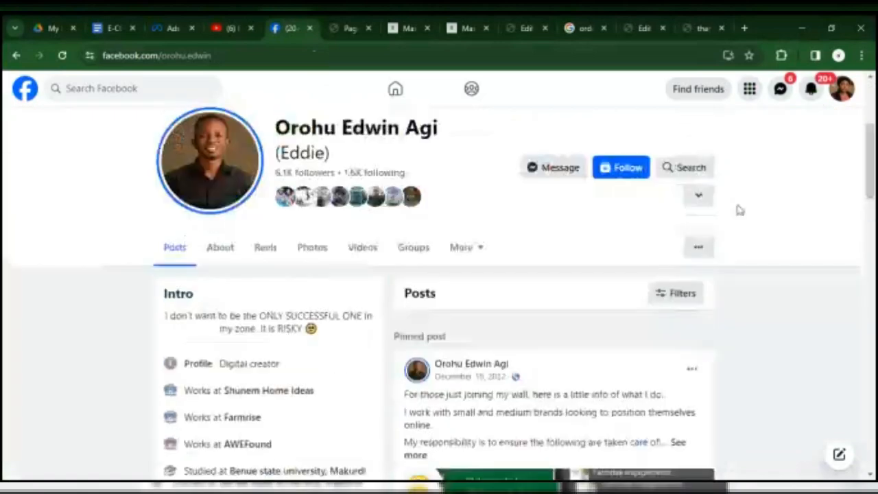
pyautogui.click(700, 247)
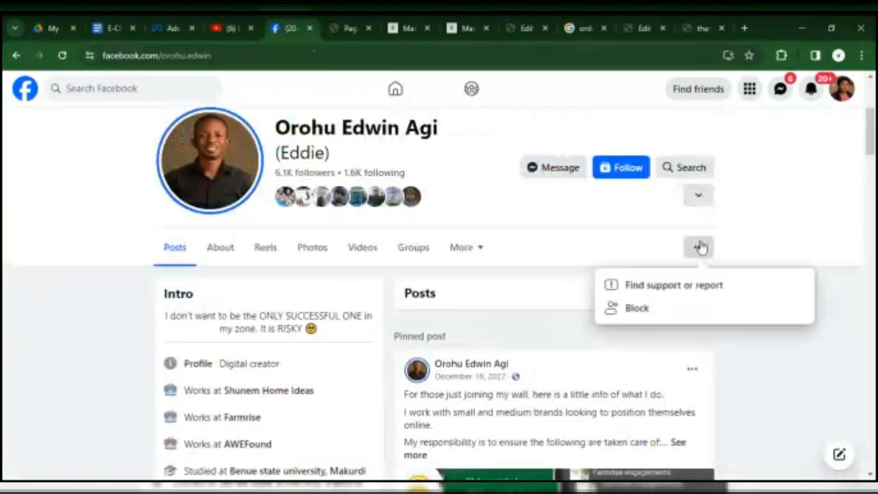
pyautogui.click(635, 169)
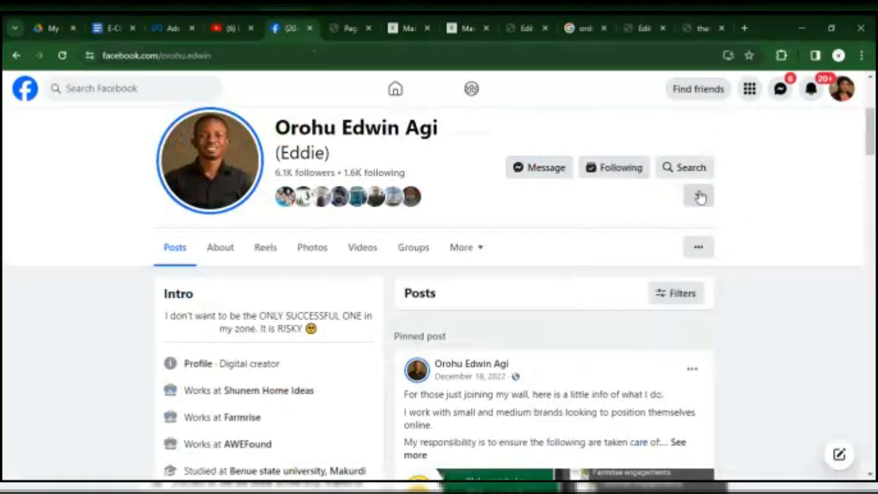
pyautogui.click(700, 197)
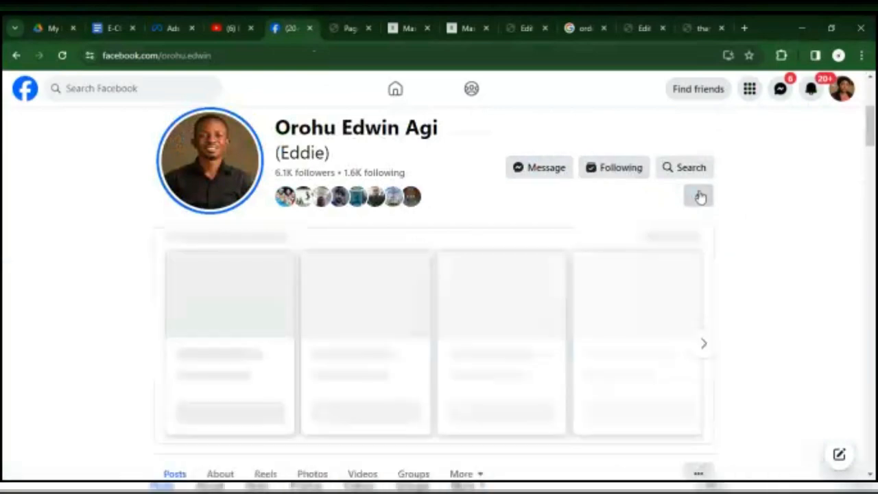
pyautogui.click(700, 197)
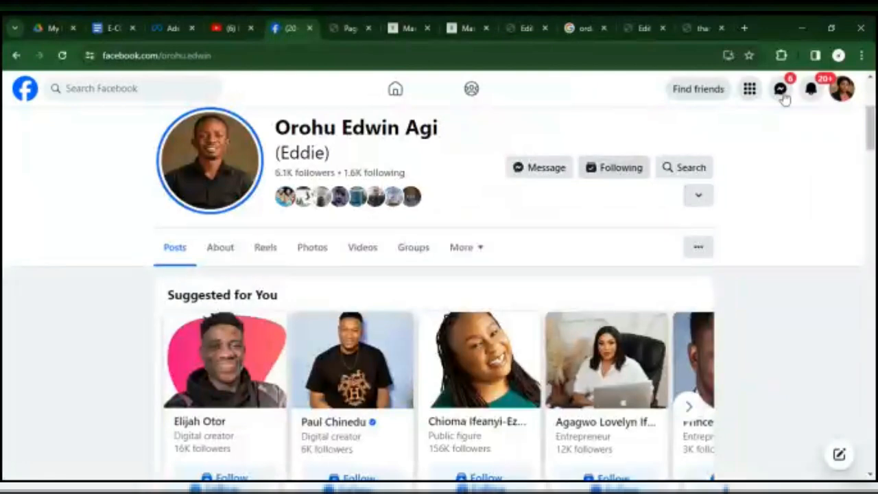
# Check the Facebook notifications, and accept the friend request from the person just followed.
pyautogui.click(813, 88)
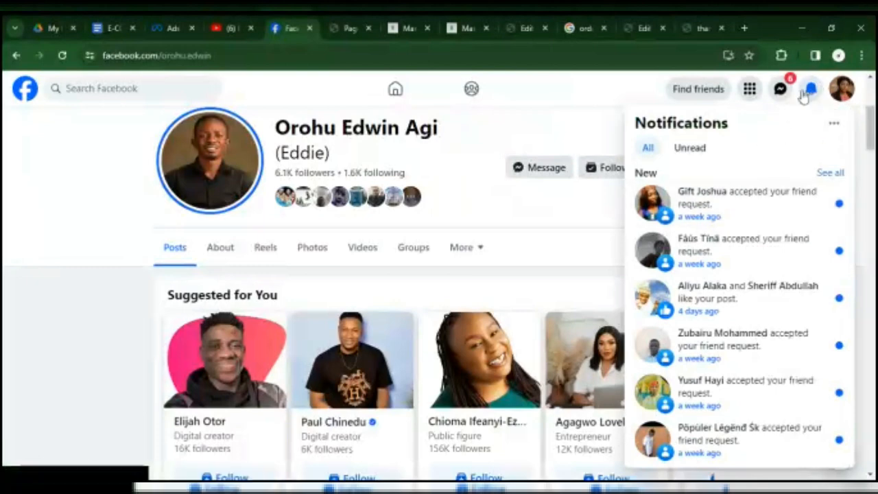
pyautogui.click(806, 96)
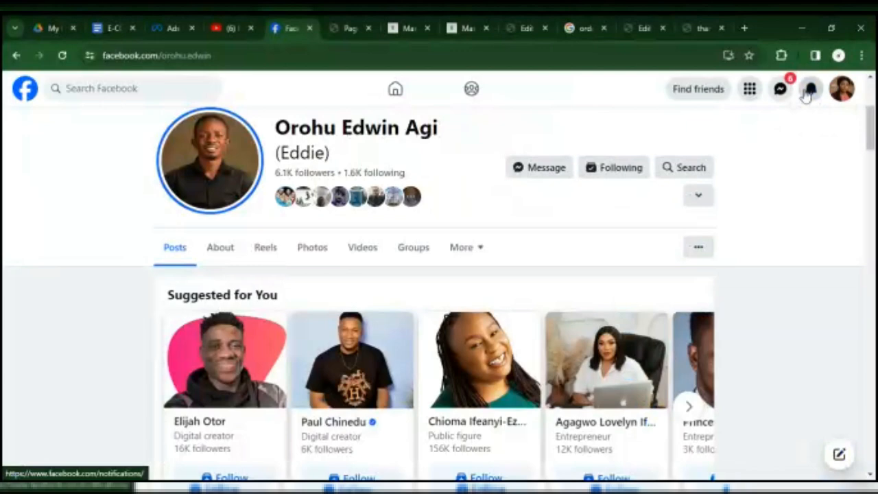
pyautogui.click(808, 95)
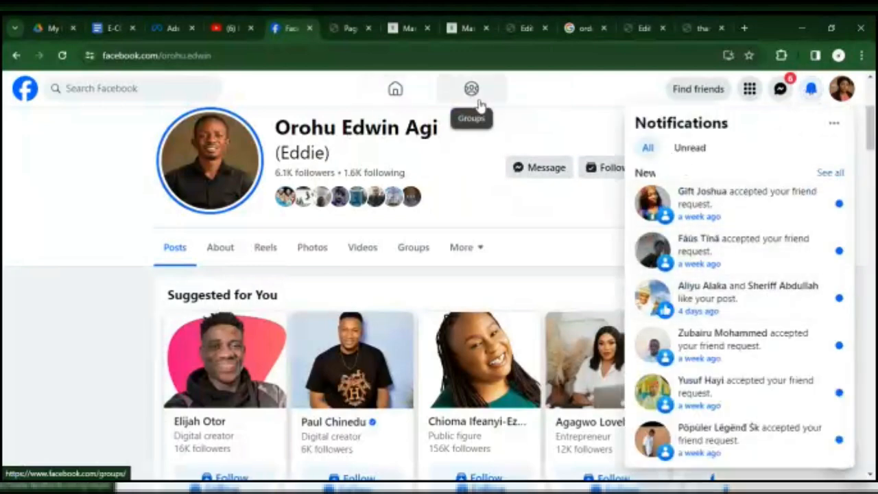
pyautogui.click(697, 90)
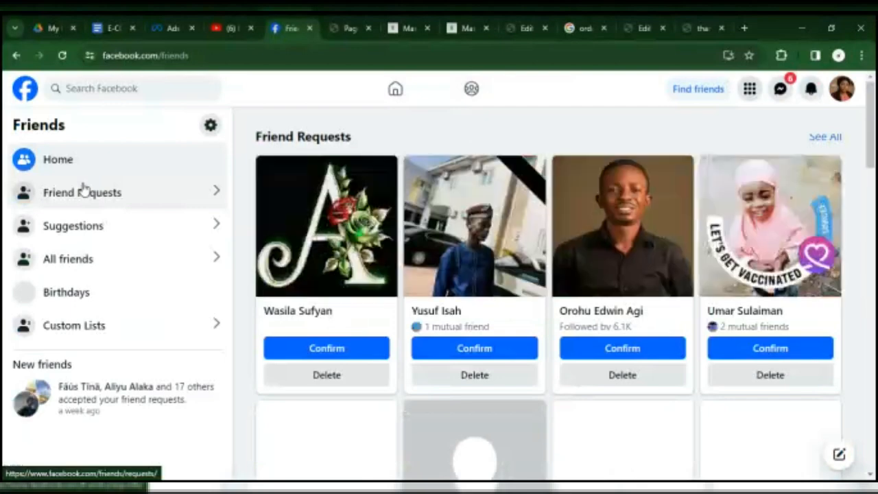
pyautogui.click(630, 348)
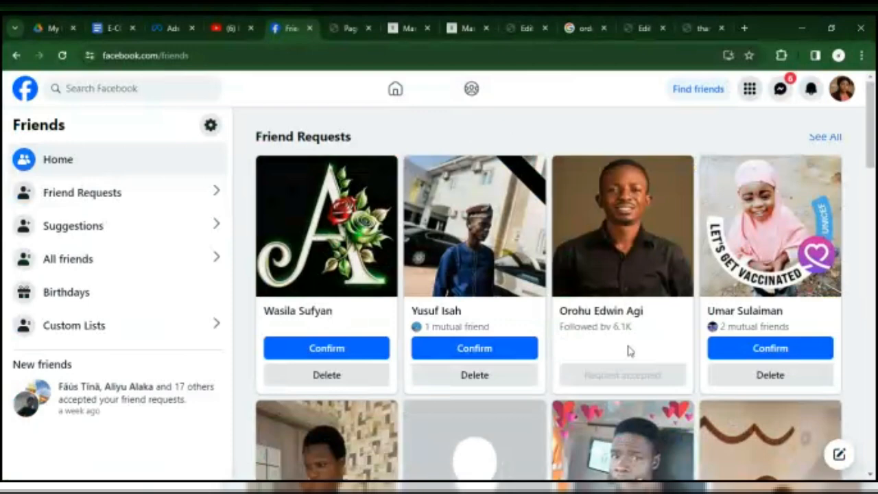
# Open the Spirit Soared Sermons Page from the management invitation in the notifications.
pyautogui.click(842, 90)
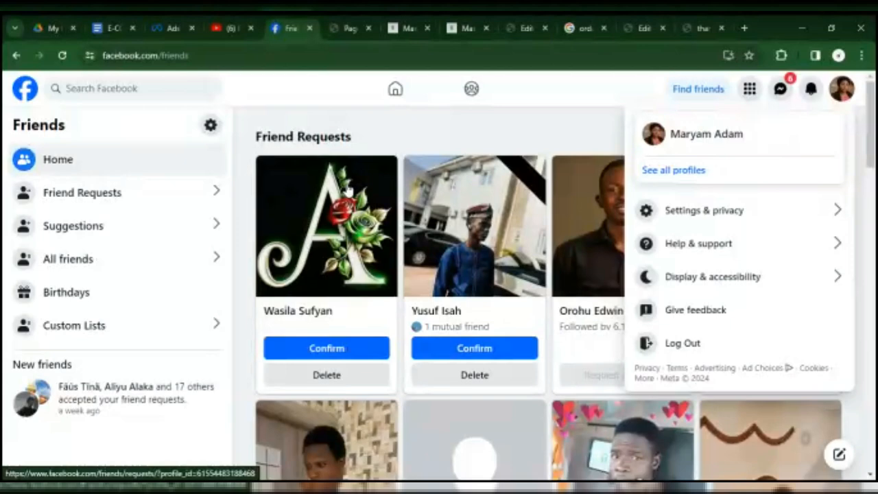
pyautogui.click(820, 92)
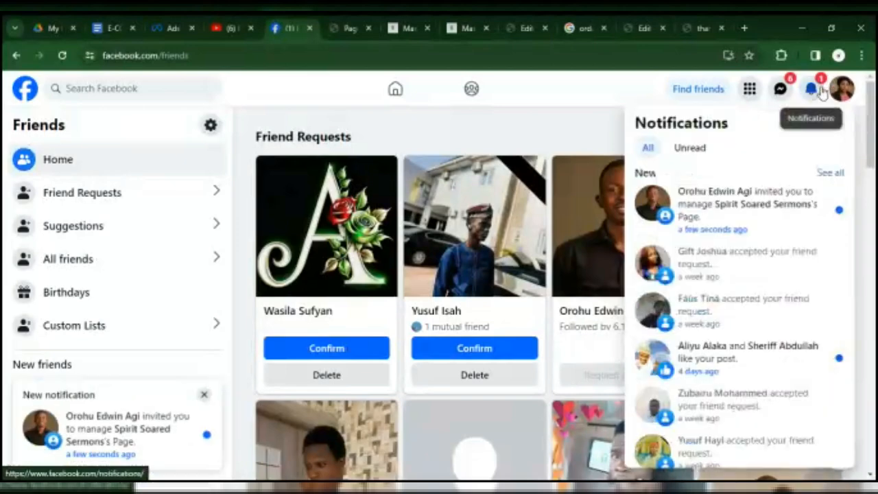
pyautogui.click(713, 211)
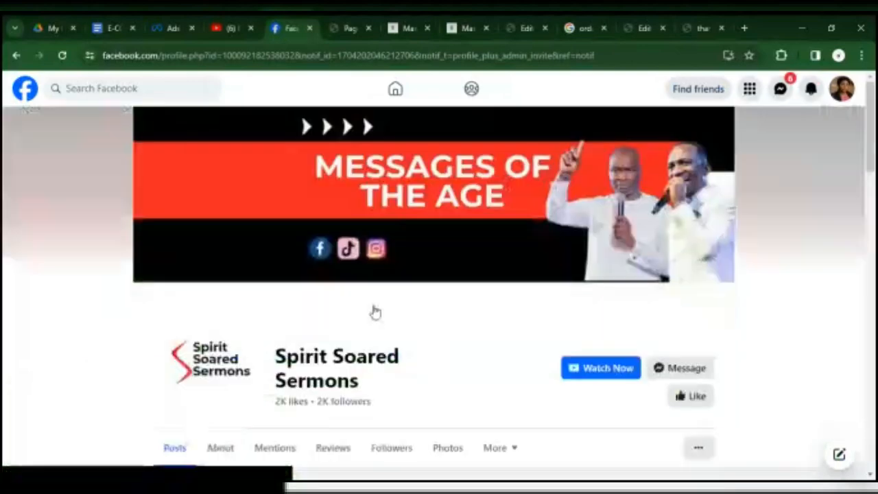
pyautogui.scroll(-4, 375, 312)
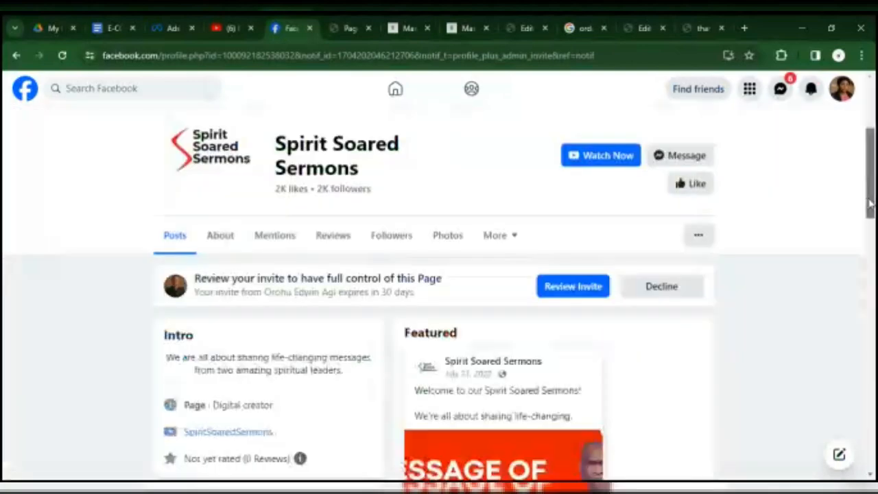
# Review and accept the invitation to have full control of the Spirit Soared Sermons Page.
pyautogui.click(553, 259)
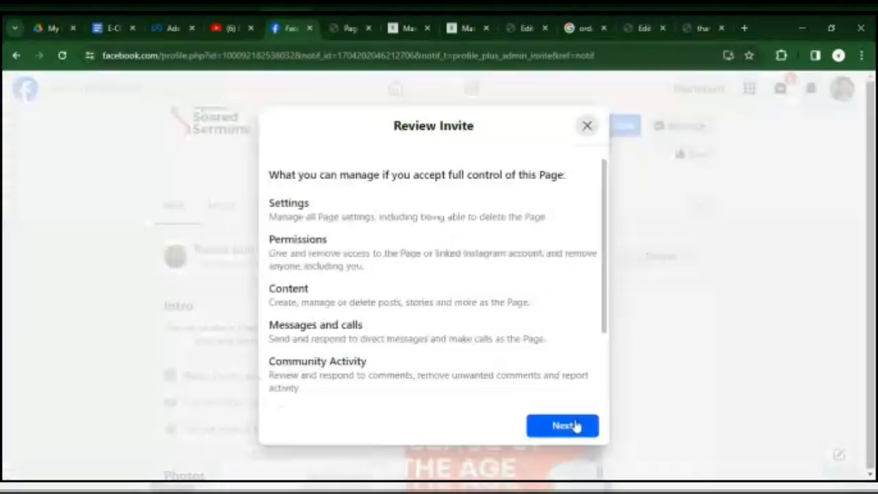
pyautogui.click(564, 428)
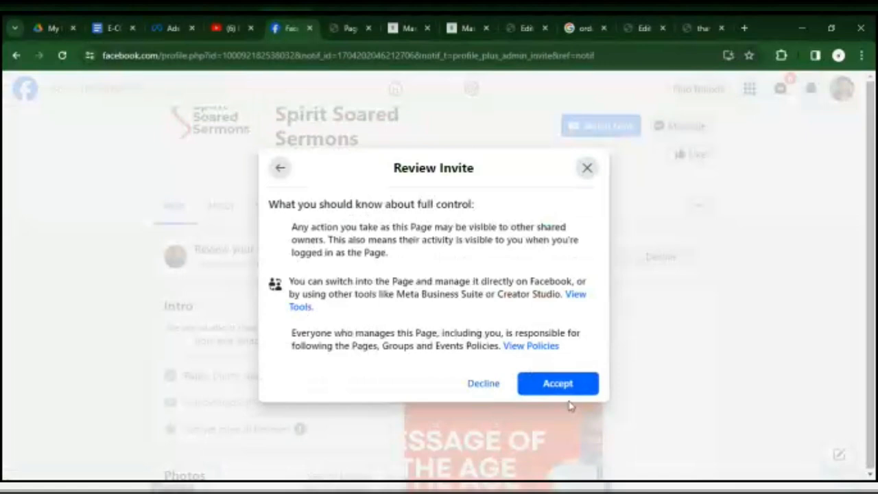
pyautogui.click(561, 382)
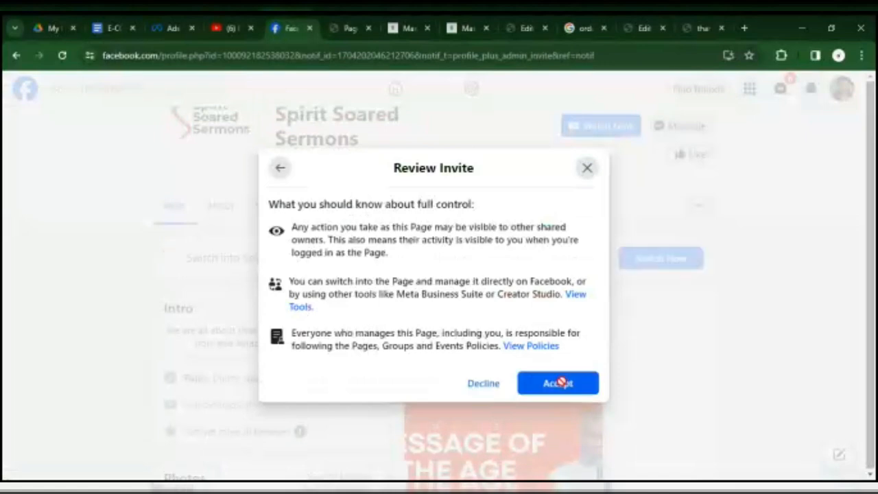
pyautogui.click(563, 390)
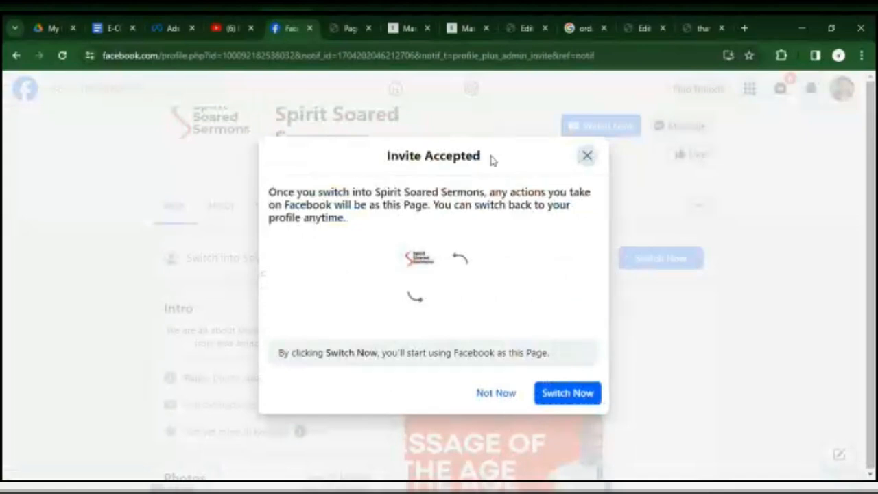
# Return to Ads Manager and confirm Spirit Soared Sermons as the Page for running ads.
pyautogui.click(171, 25)
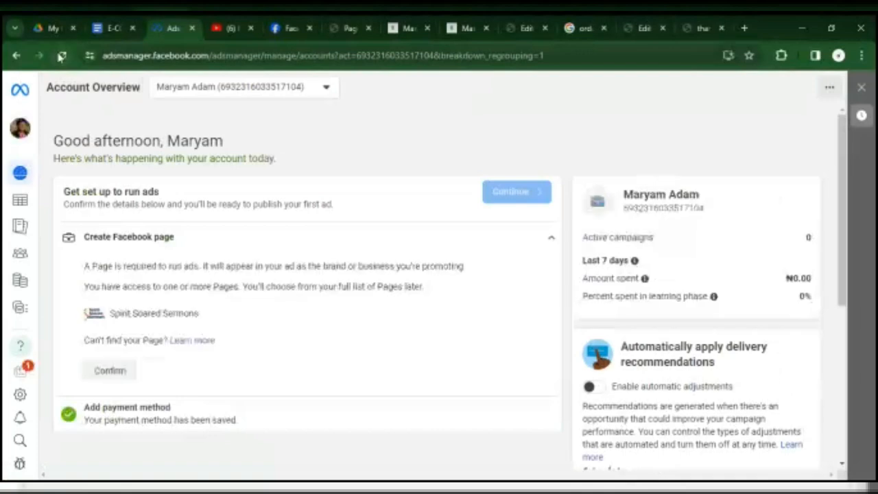
pyautogui.click(109, 375)
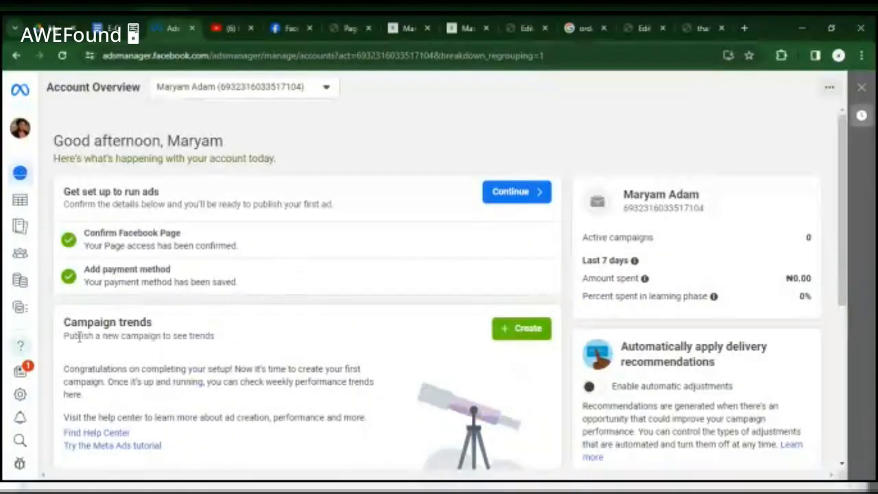
# Open Events Manager from all the Ads Manager tools and dismiss the web campaign improvements notice.
pyautogui.moveTo(26, 313)
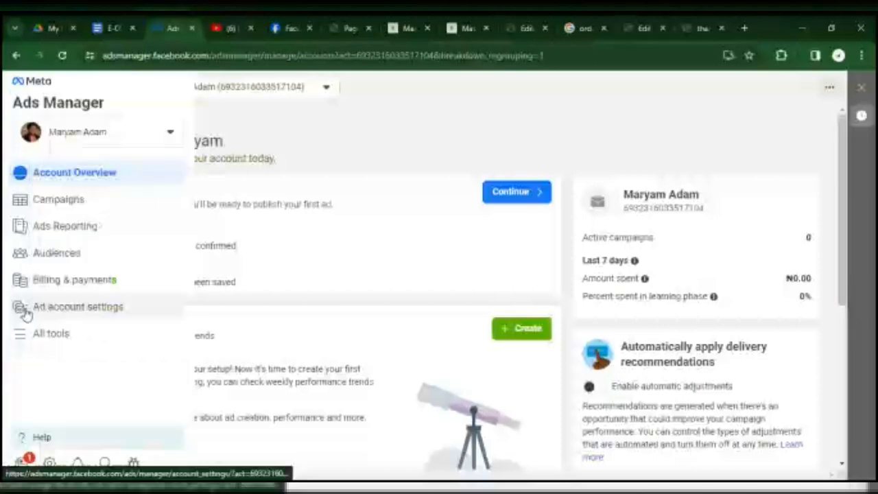
pyautogui.click(60, 342)
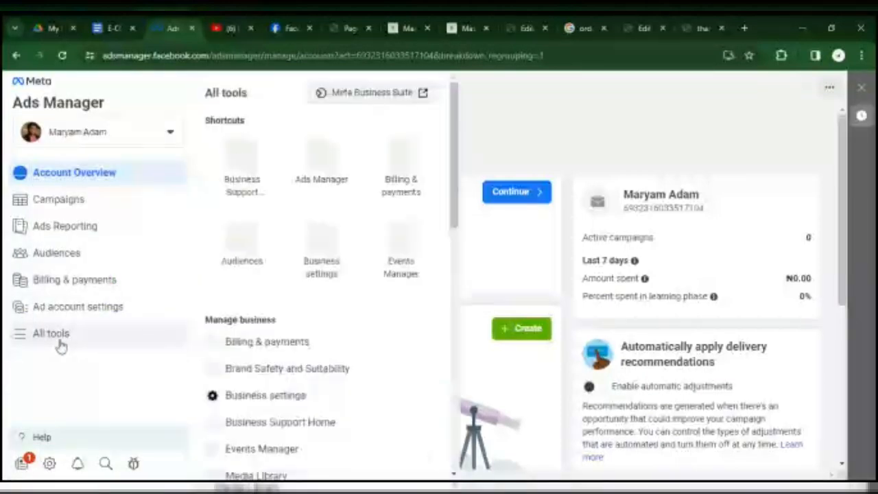
pyautogui.click(406, 265)
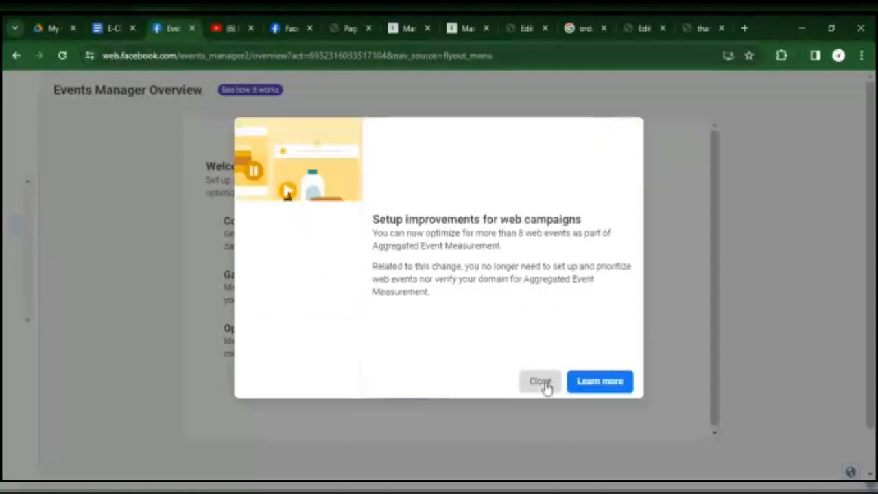
pyautogui.click(540, 381)
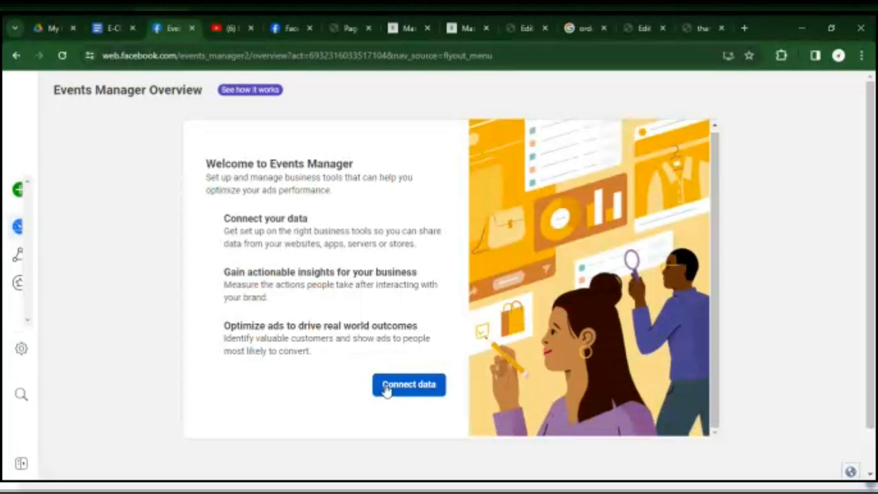
# Try to connect a new Web data source under the personal ad account.
pyautogui.moveTo(29, 182)
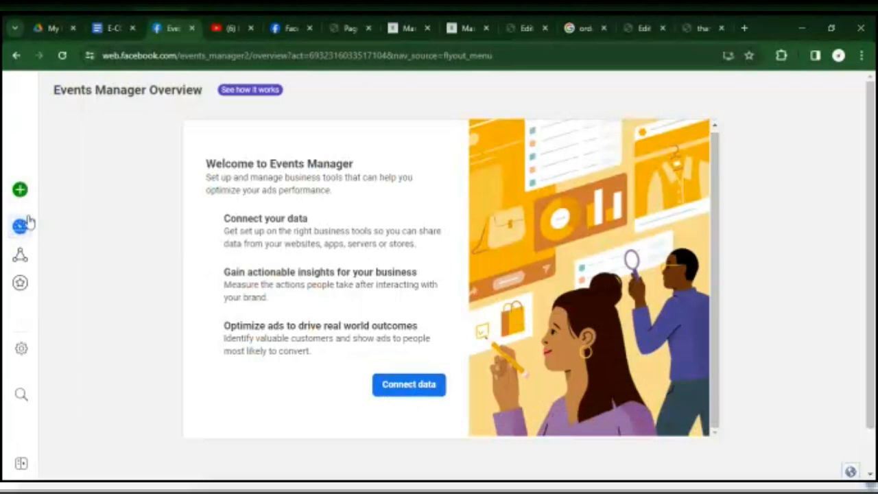
pyautogui.moveTo(43, 235)
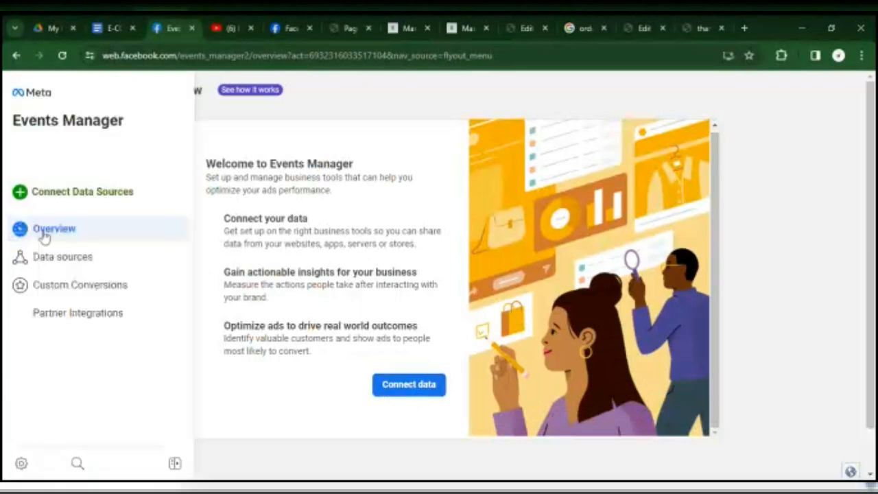
pyautogui.click(66, 192)
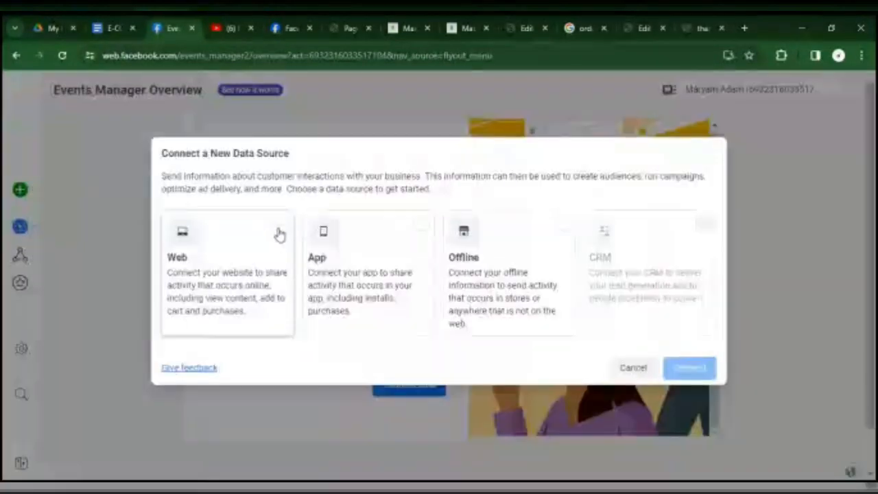
pyautogui.click(279, 234)
pyautogui.click(701, 368)
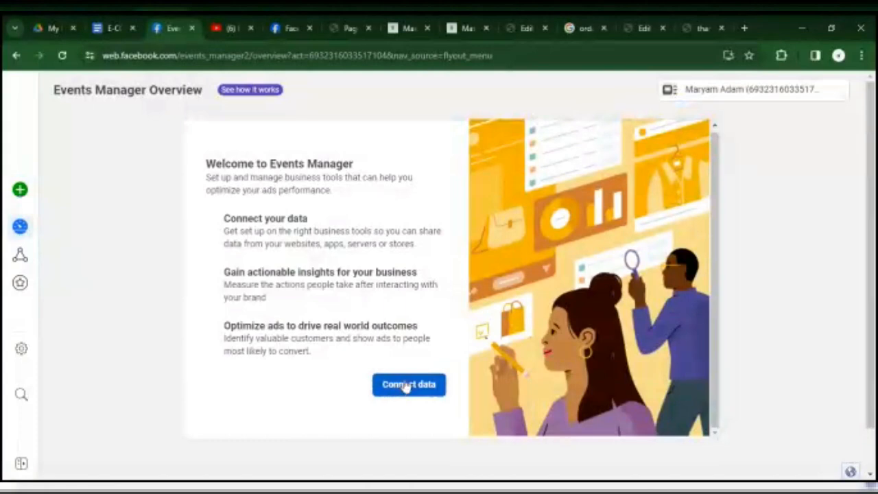
# Open the Data sources list and retry connecting a Web data source under the personal ad account.
pyautogui.moveTo(7, 230)
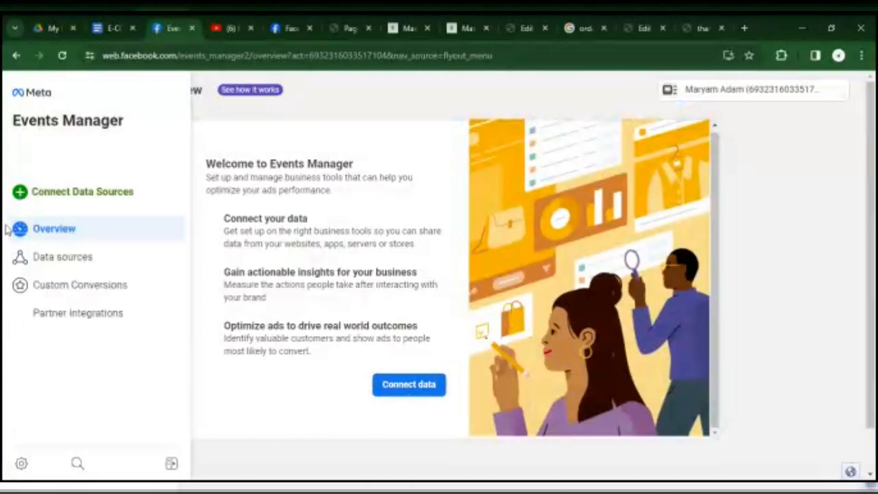
pyautogui.click(68, 265)
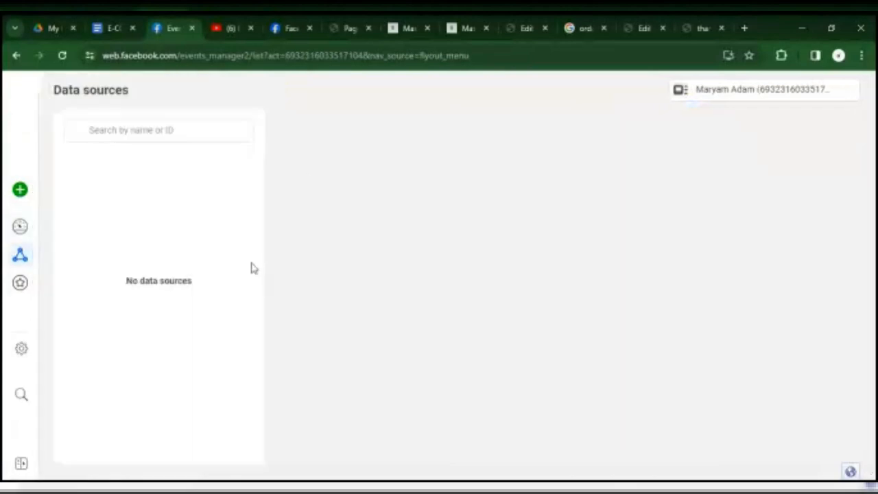
pyautogui.moveTo(14, 203)
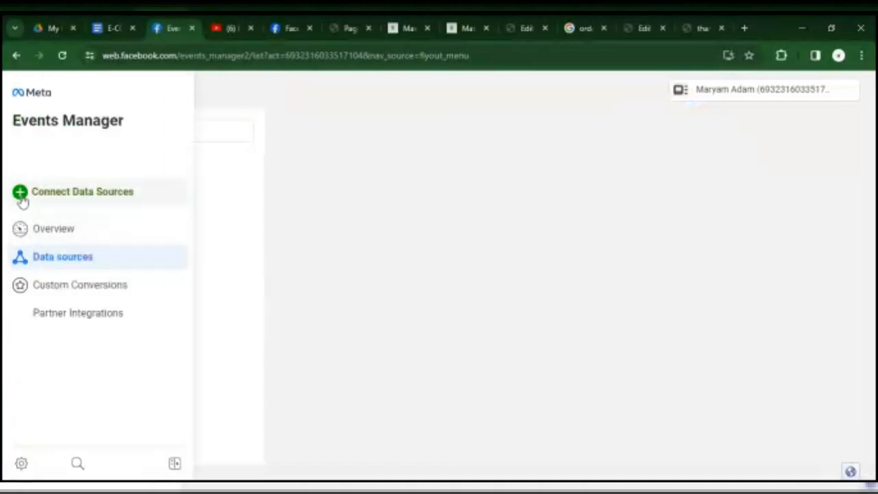
pyautogui.click(59, 199)
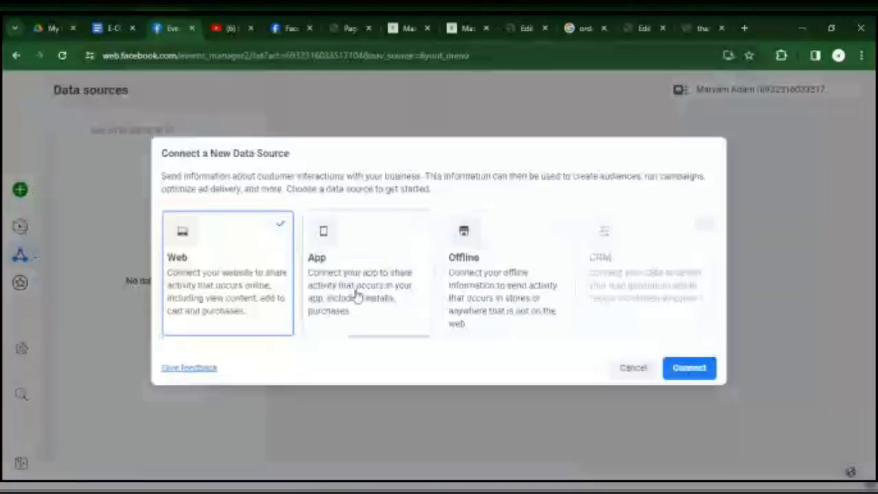
pyautogui.click(679, 368)
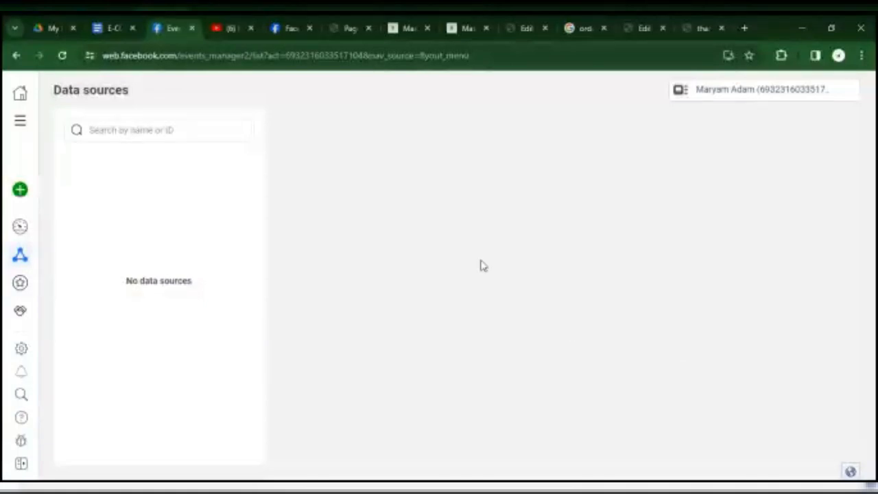
# Switch Events Manager from the personal account to the store's business account.
pyautogui.moveTo(23, 162)
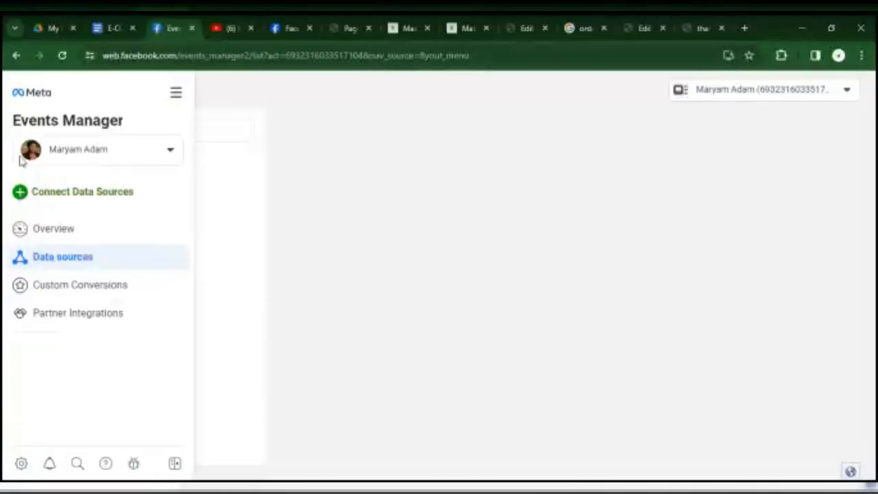
pyautogui.click(170, 150)
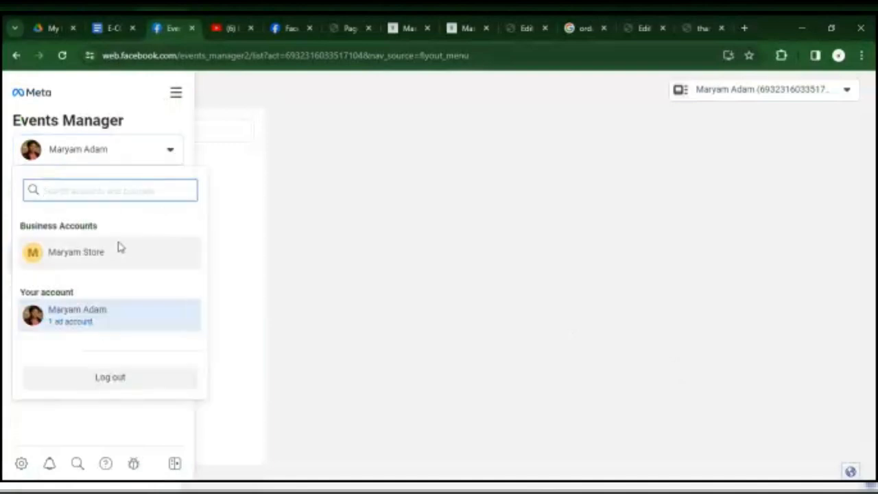
pyautogui.click(83, 258)
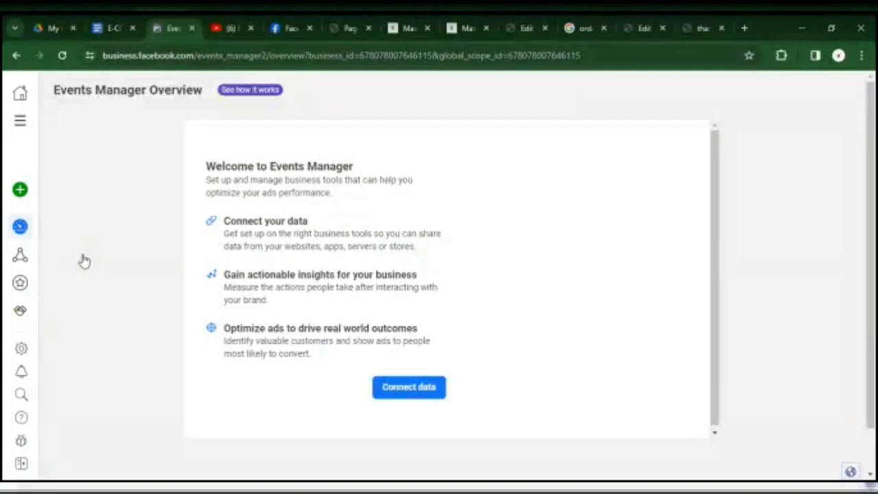
# Create a new web dataset named Smarshop under the store's business account.
pyautogui.moveTo(25, 201)
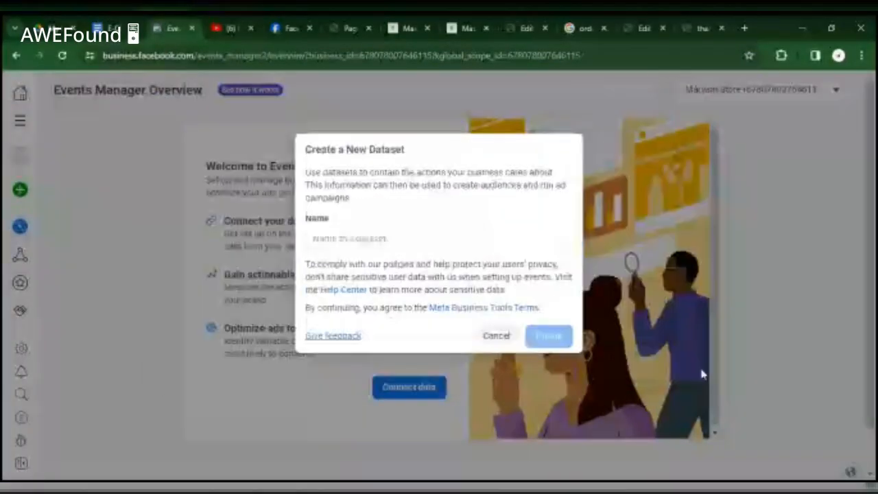
pyautogui.click(413, 240)
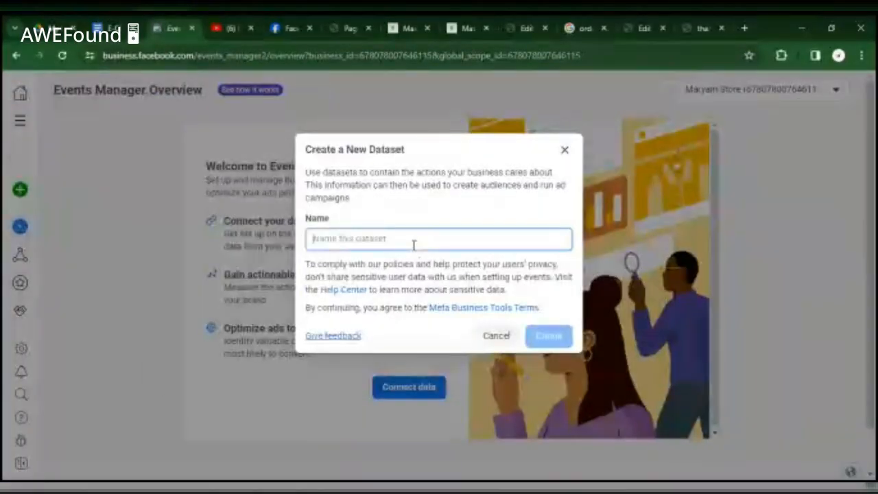
pyautogui.write('Smart')
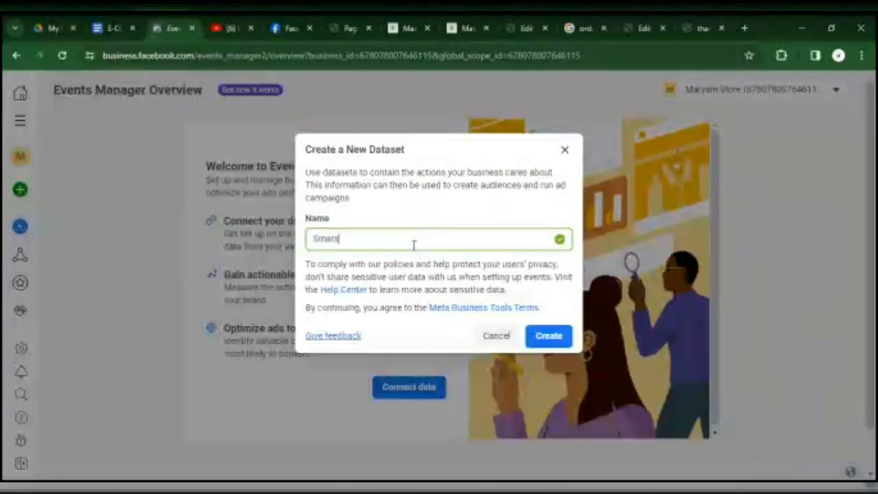
pyautogui.write('g')
pyautogui.press('BackSpace')
pyautogui.write('h')
pyautogui.press('BackSpace')
pyautogui.write('hop')
pyautogui.click(559, 334)
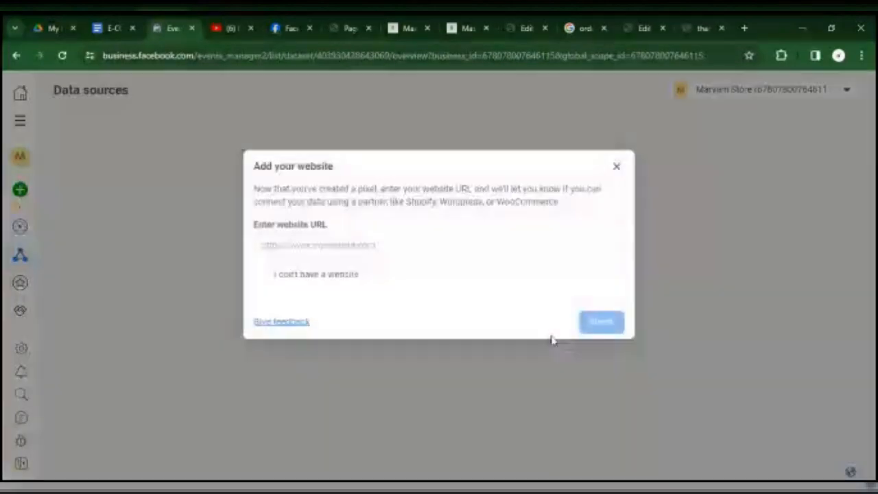
pyautogui.click(417, 251)
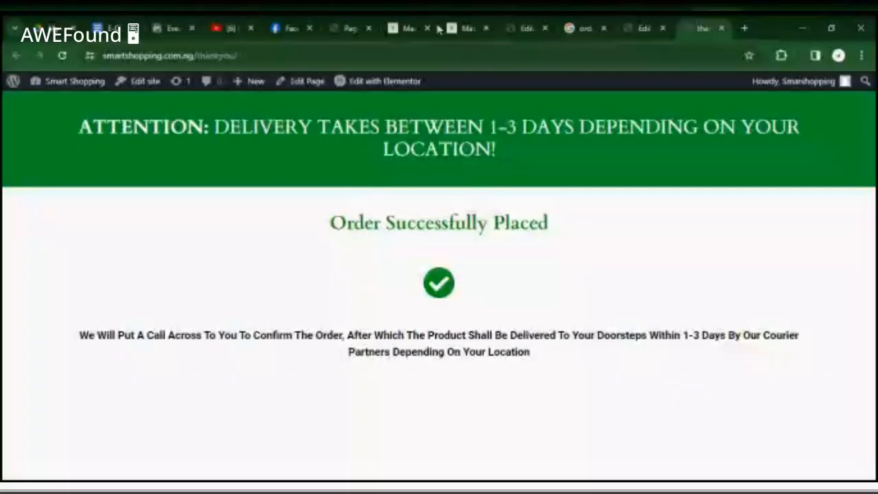
pyautogui.click(496, 53)
pyautogui.hotkey('ctrl', 'c')
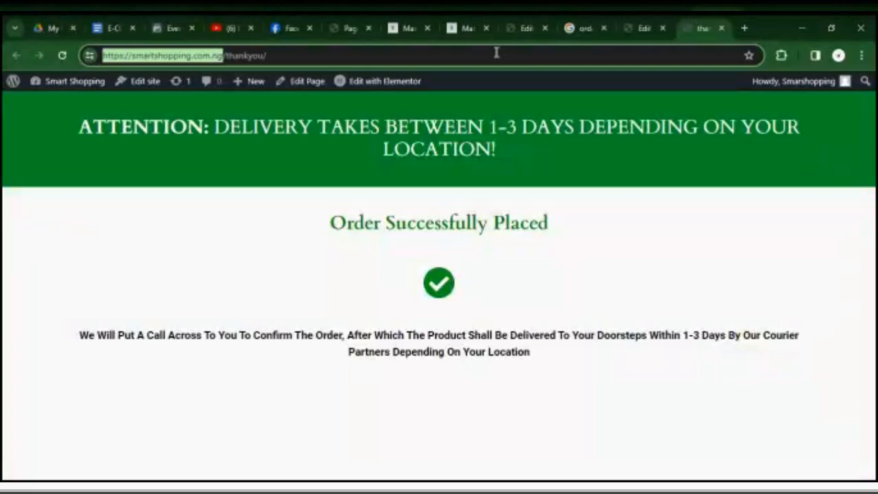
pyautogui.click(520, 35)
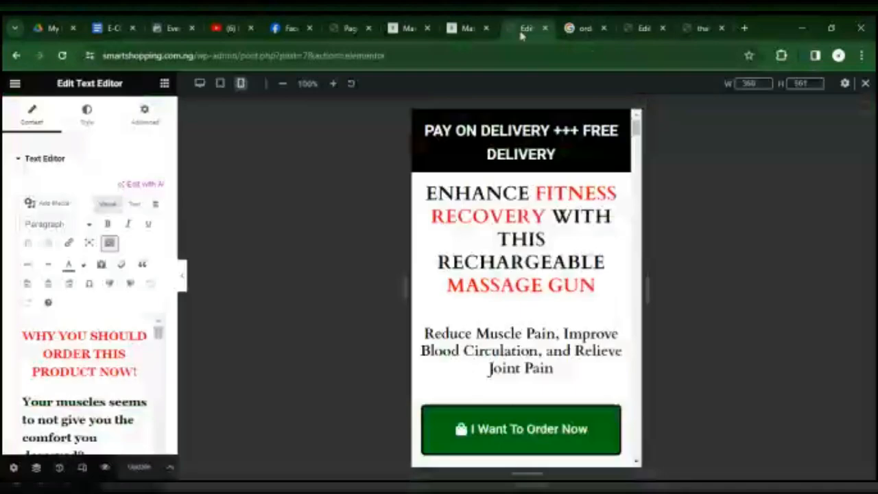
pyautogui.click(288, 28)
pyautogui.click(350, 26)
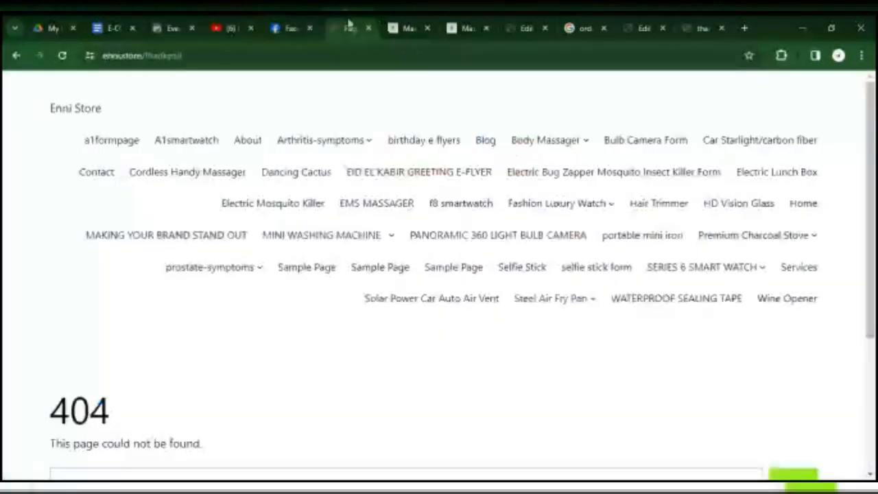
pyautogui.click(171, 28)
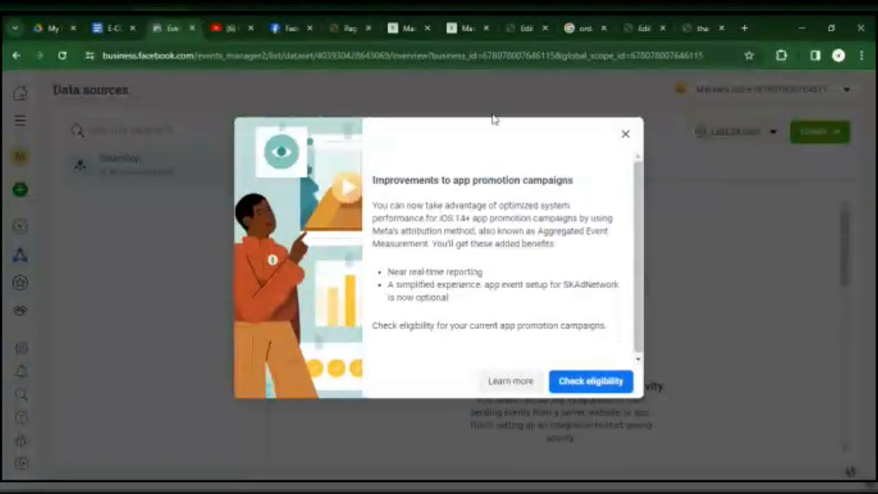
pyautogui.click(287, 29)
pyautogui.click(175, 28)
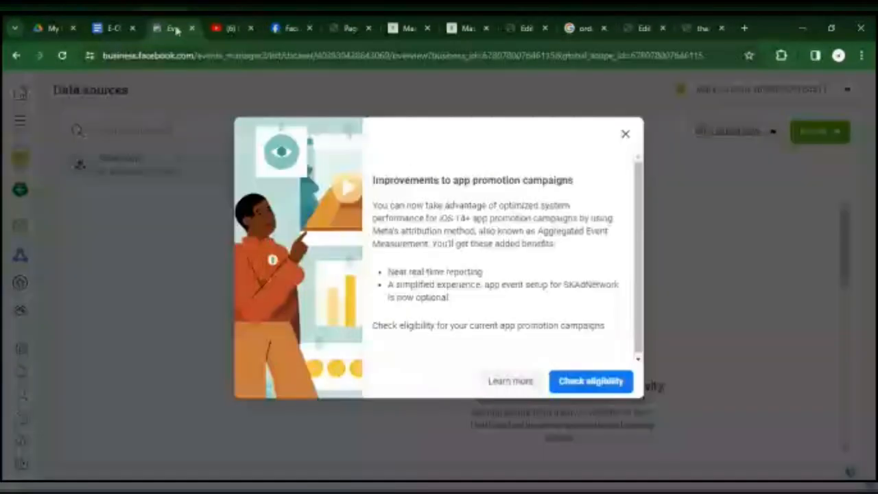
pyautogui.click(625, 134)
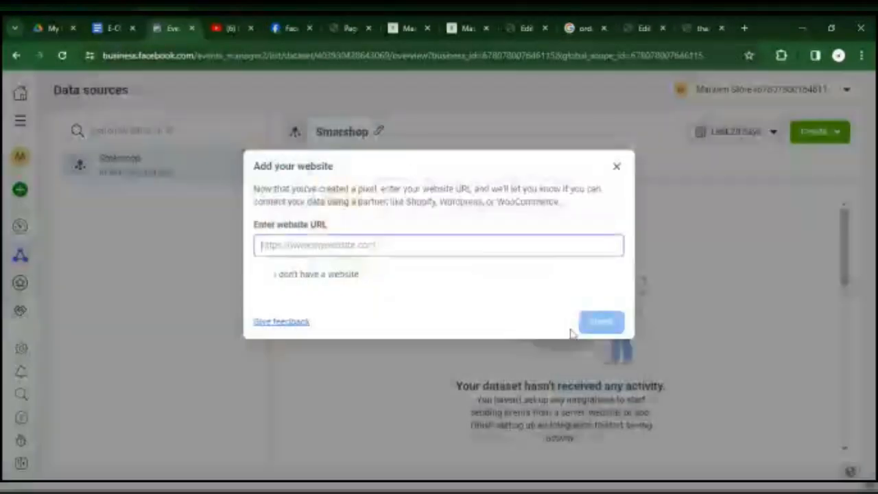
pyautogui.hotkey('ctrl', 'v')
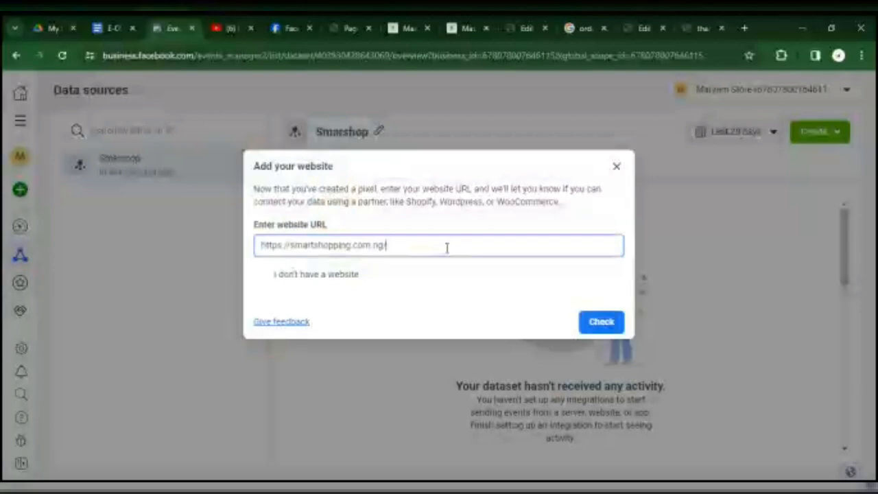
pyautogui.press('BackSpace')
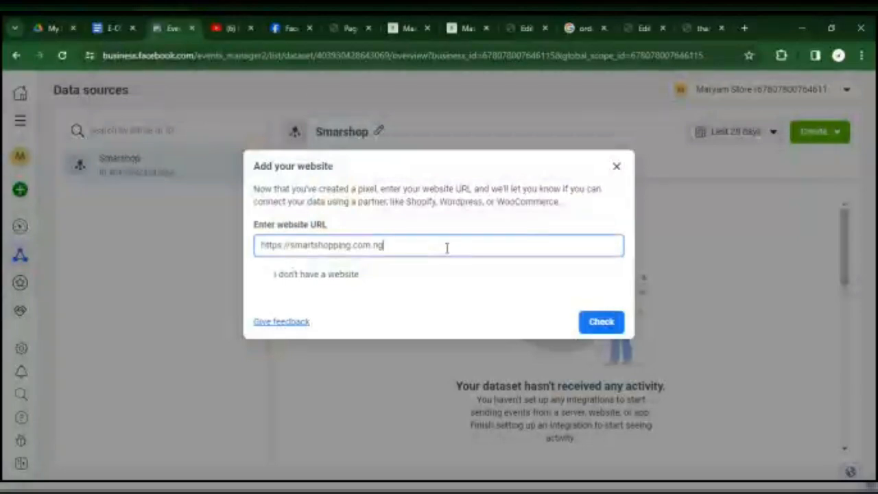
pyautogui.click(602, 325)
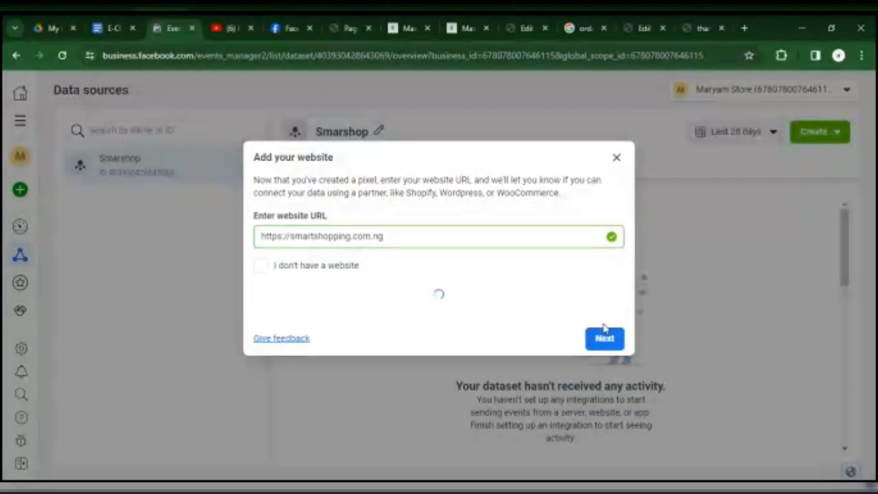
pyautogui.click(604, 324)
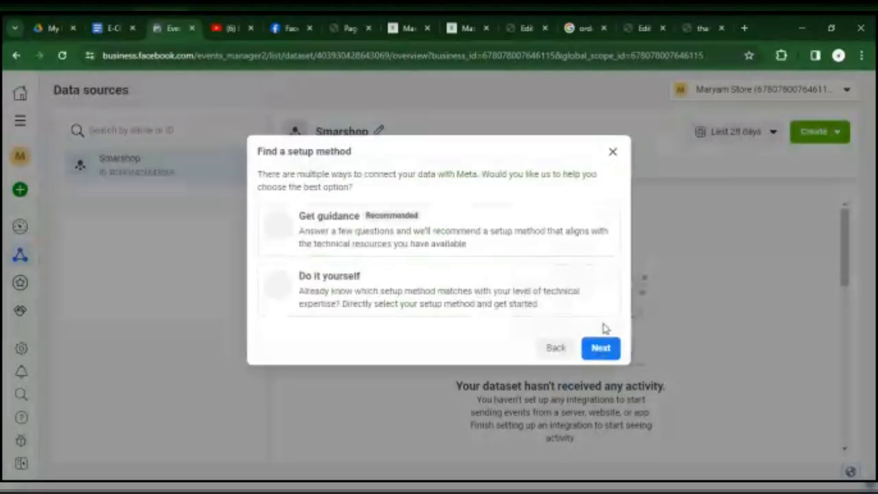
# Choose the do-it-yourself setup method and connect the website using Meta Pixel only.
pyautogui.click(446, 294)
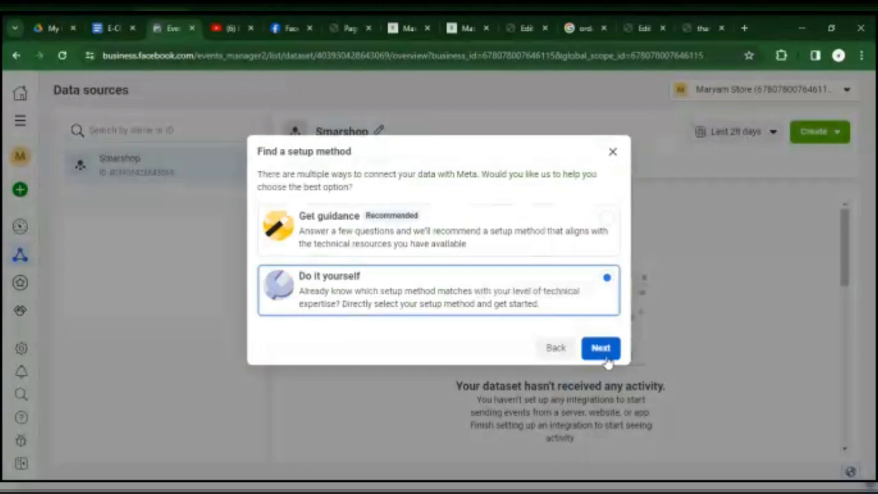
pyautogui.click(601, 350)
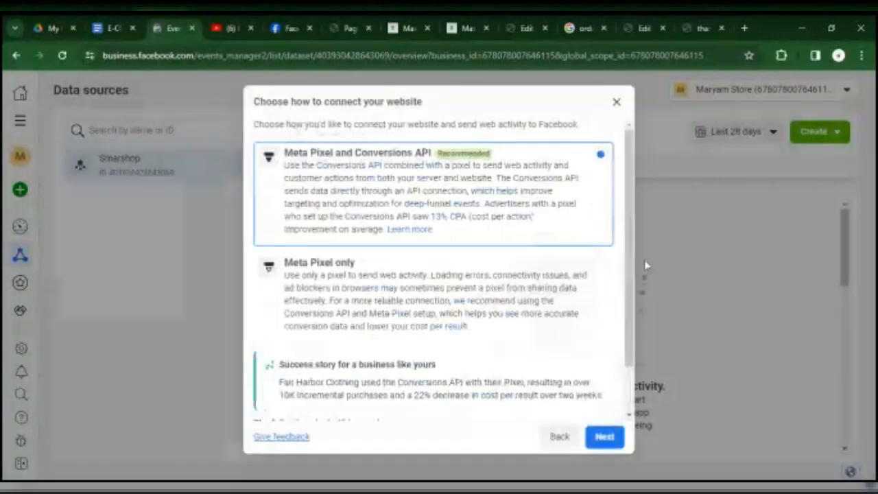
pyautogui.scroll(-2, 625, 282)
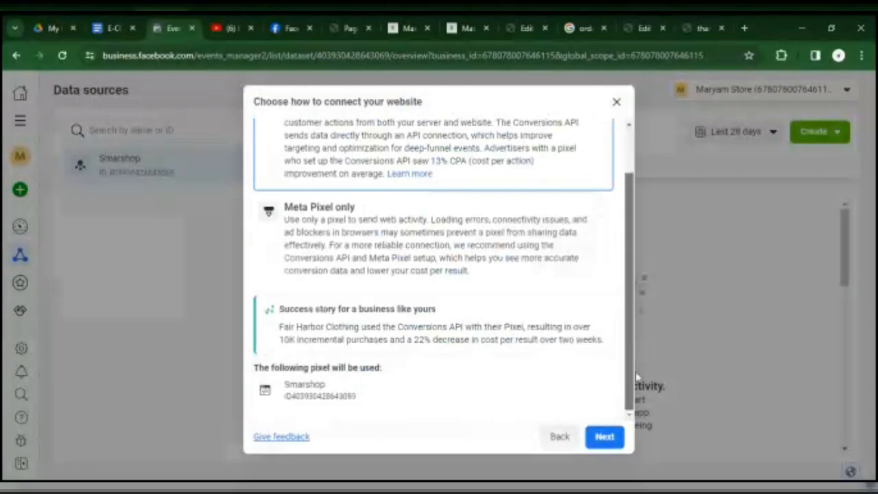
pyautogui.click(553, 246)
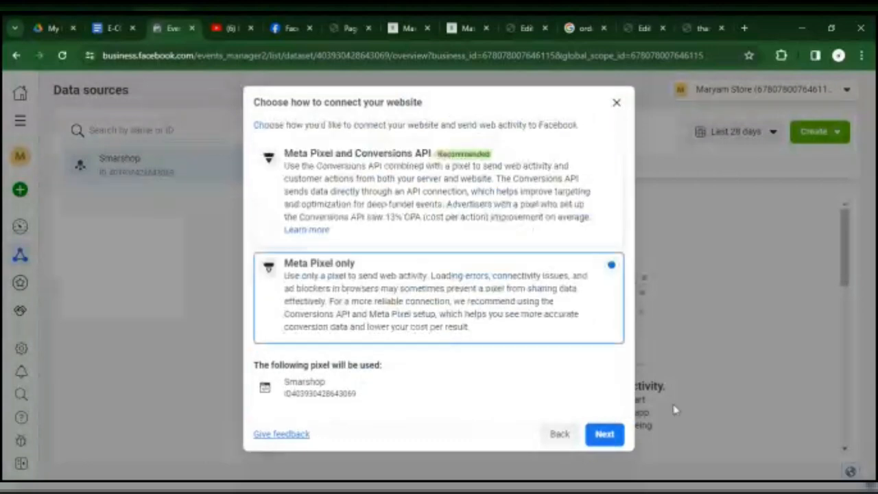
pyautogui.click(609, 442)
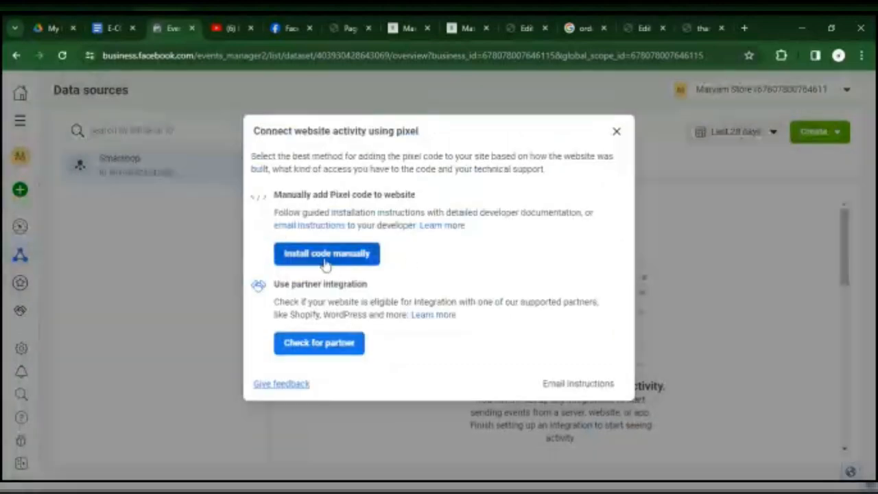
# Copy the pixel base code for manual installation and switch to the WordPress editor of the thankyou page.
pyautogui.click(326, 253)
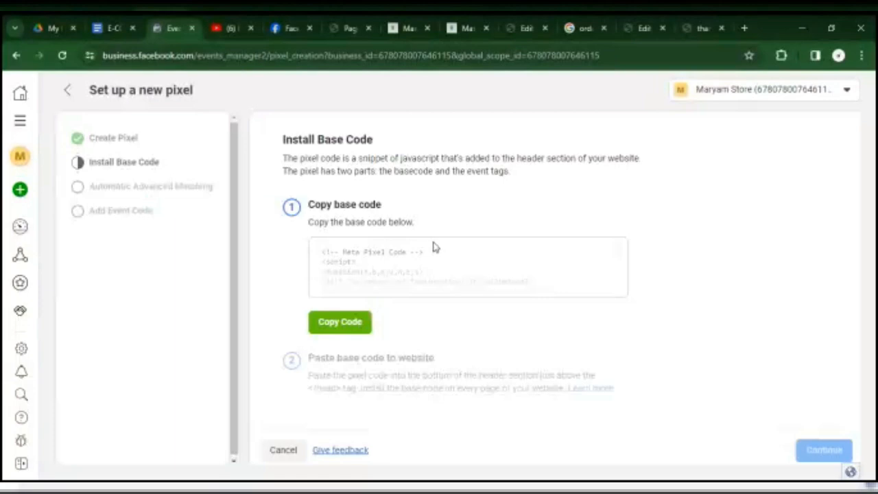
pyautogui.click(354, 324)
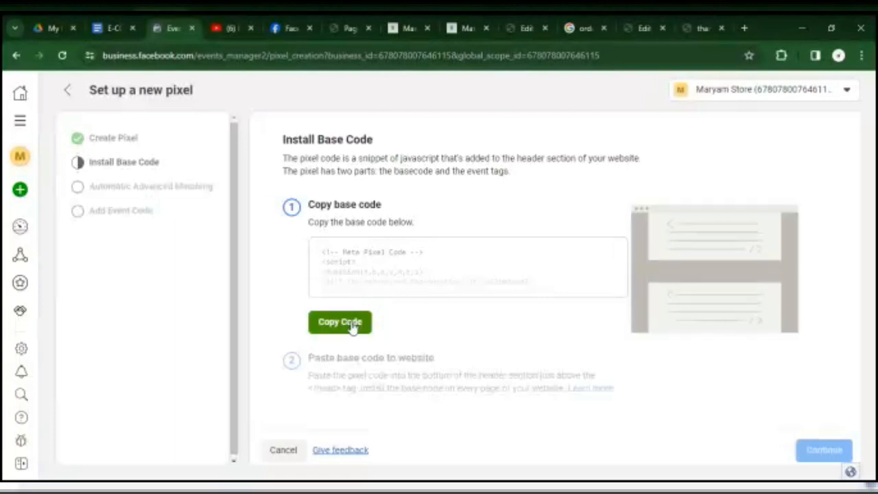
pyautogui.click(642, 26)
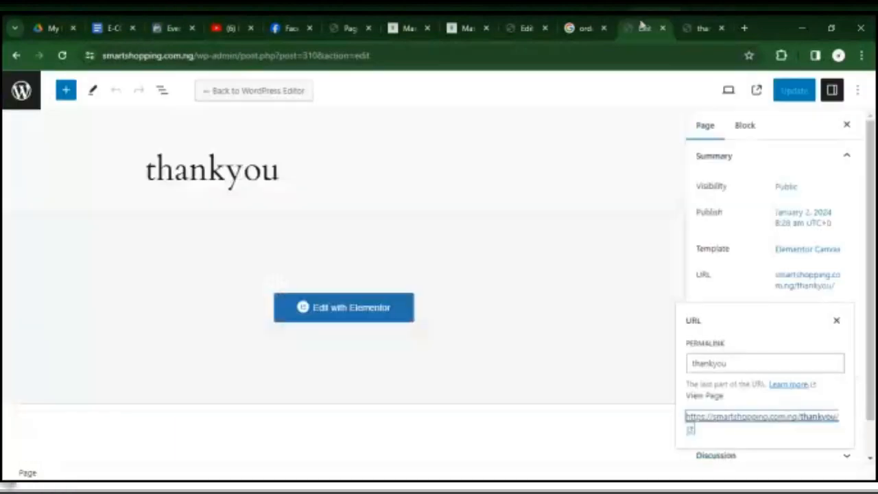
# Go to the Smart Shopping site's WordPress dashboard and open the page for adding new plugins.
pyautogui.click(523, 26)
pyautogui.click(701, 28)
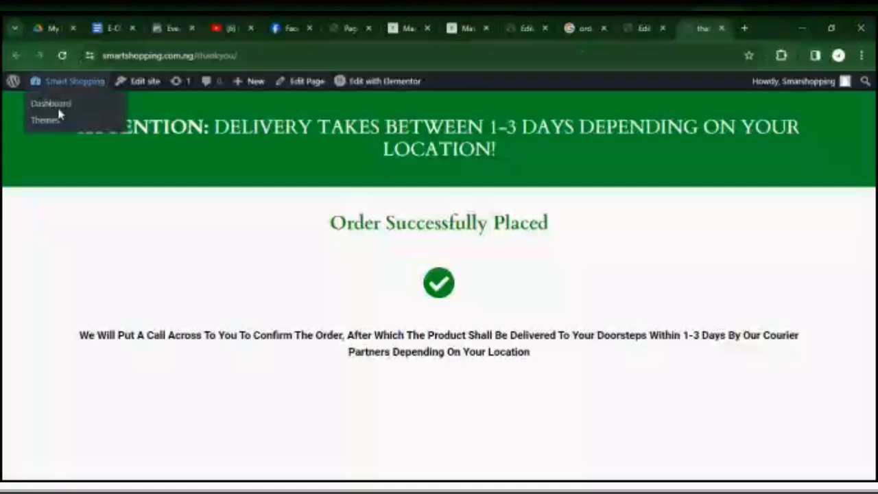
pyautogui.click(59, 110)
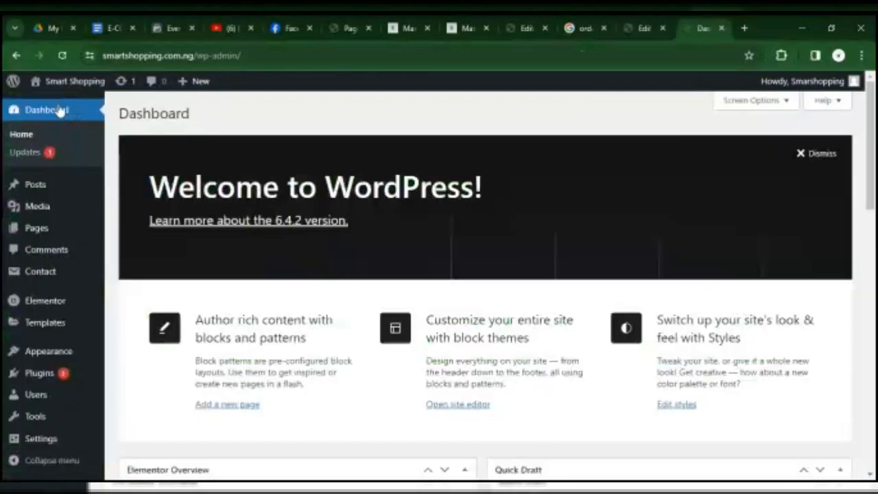
pyautogui.click(66, 377)
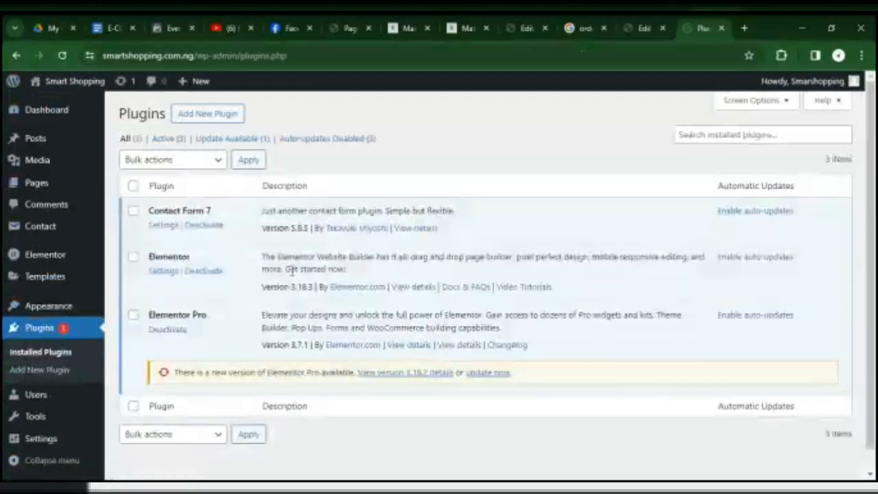
pyautogui.click(189, 113)
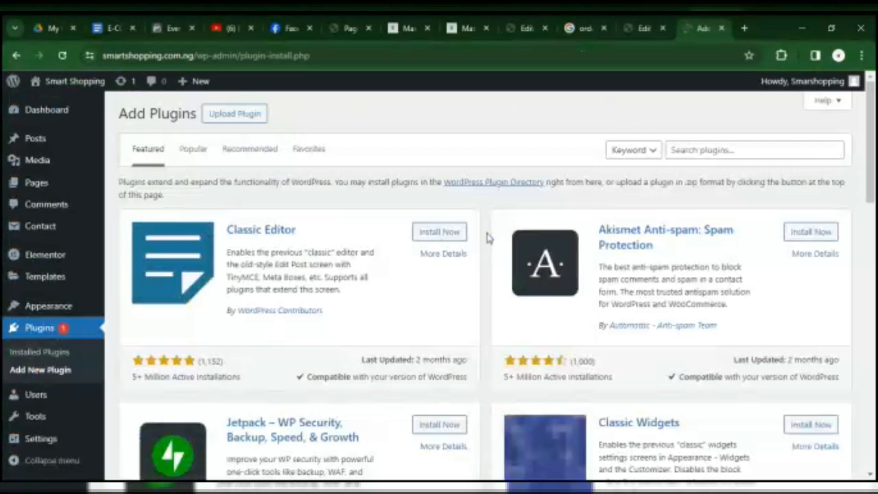
# Search the WordPress plugin directory for "header and footer".
pyautogui.click(704, 144)
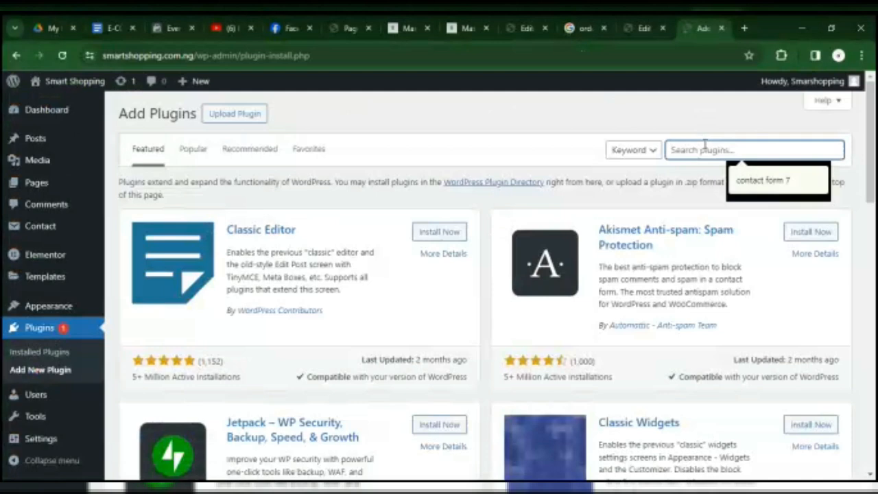
pyautogui.write('heade')
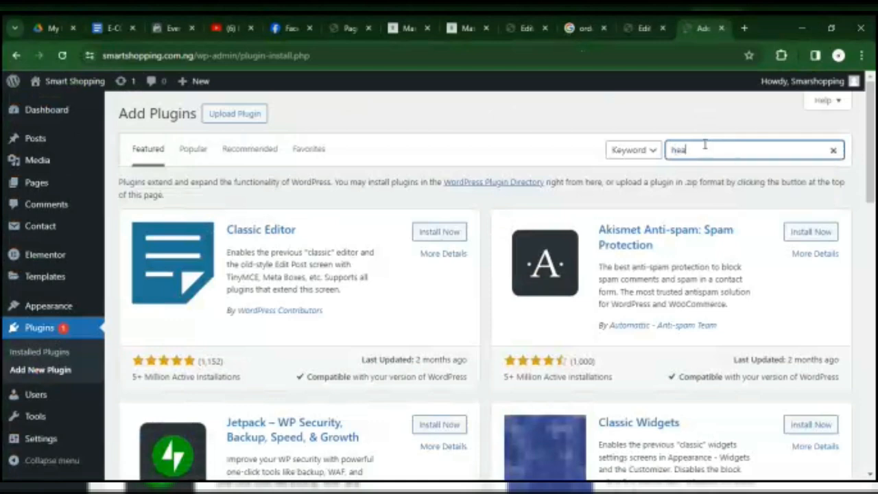
pyautogui.write('r and footer')
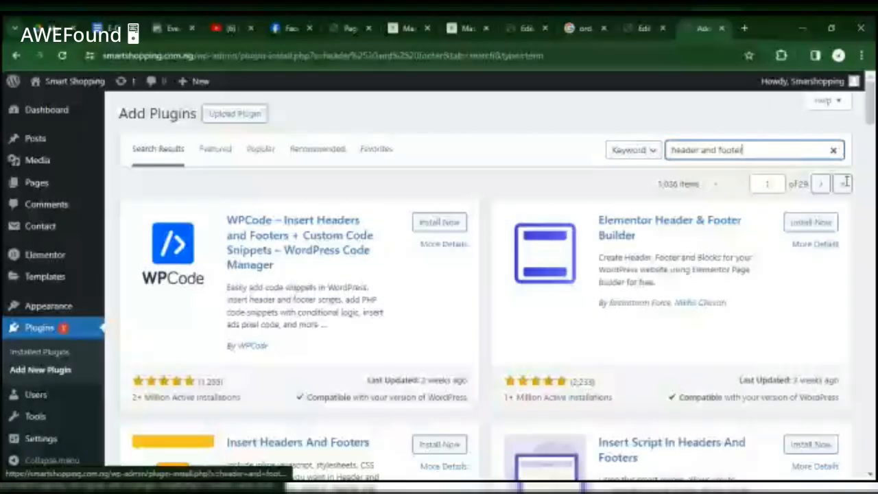
# Install and activate the Insert Headers And Footers plugin by WPBrigade.
pyautogui.scroll(-3, 445, 211)
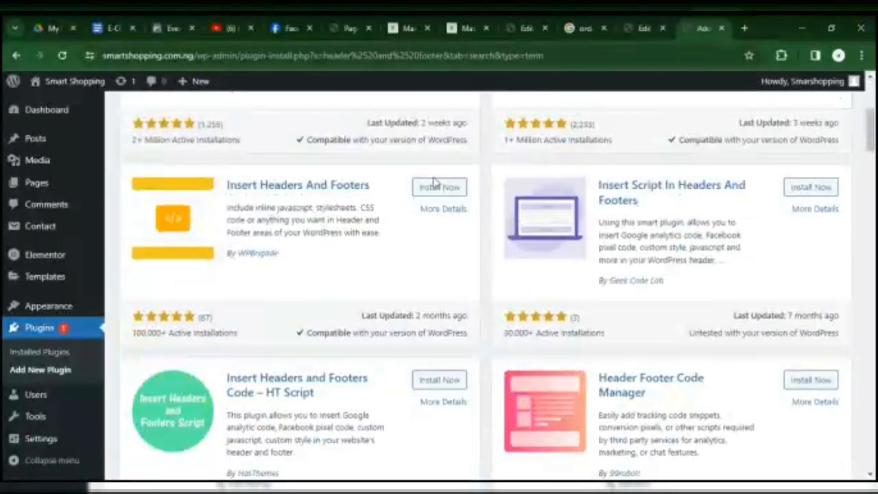
pyautogui.moveTo(871, 142)
pyautogui.mouseDown()
pyautogui.moveTo(870, 123)
pyautogui.moveTo(868, 138)
pyautogui.mouseUp()
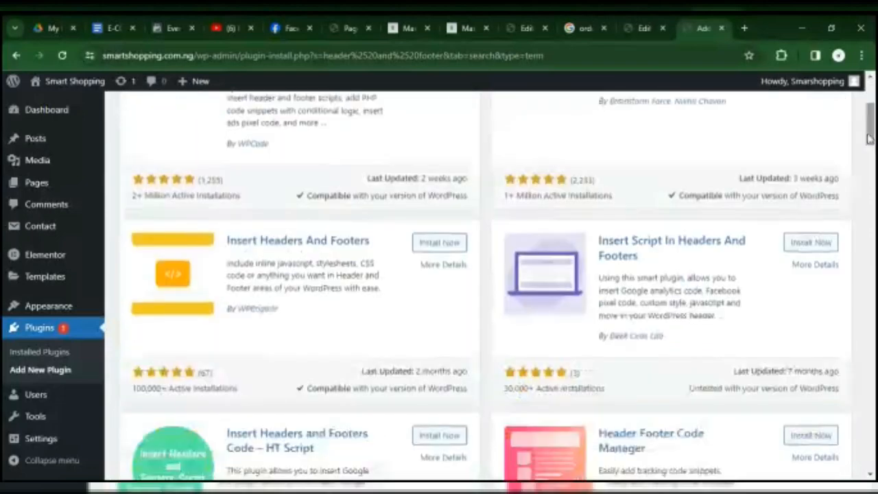
pyautogui.click(440, 244)
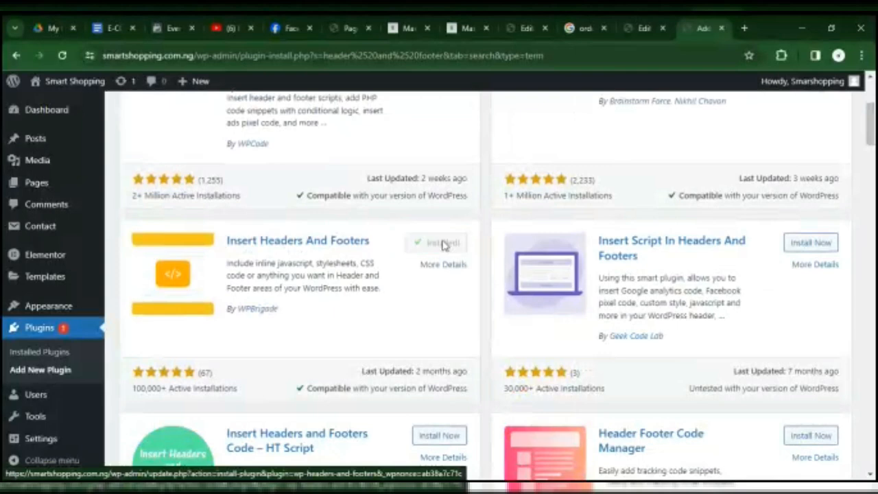
pyautogui.click(445, 244)
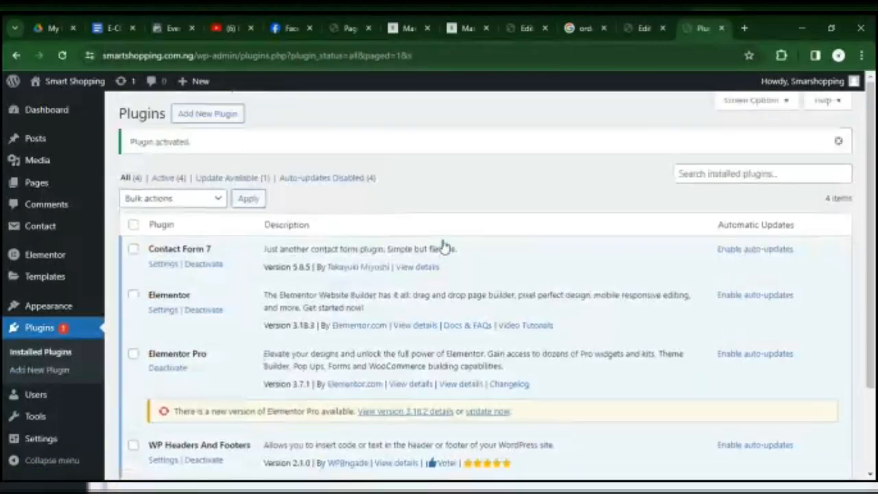
# Paste the copied Meta Pixel base code into the header scripts of WP Headers And Footers and save the settings.
pyautogui.scroll(-3, 370, 370)
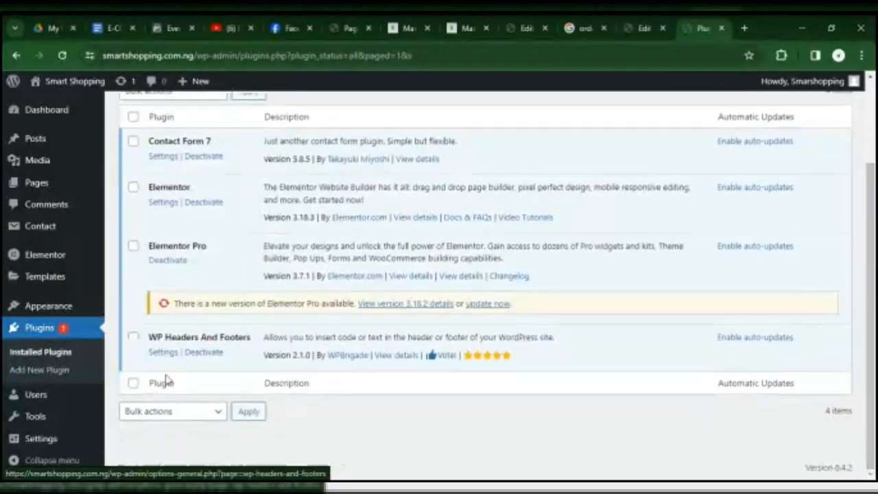
pyautogui.click(163, 352)
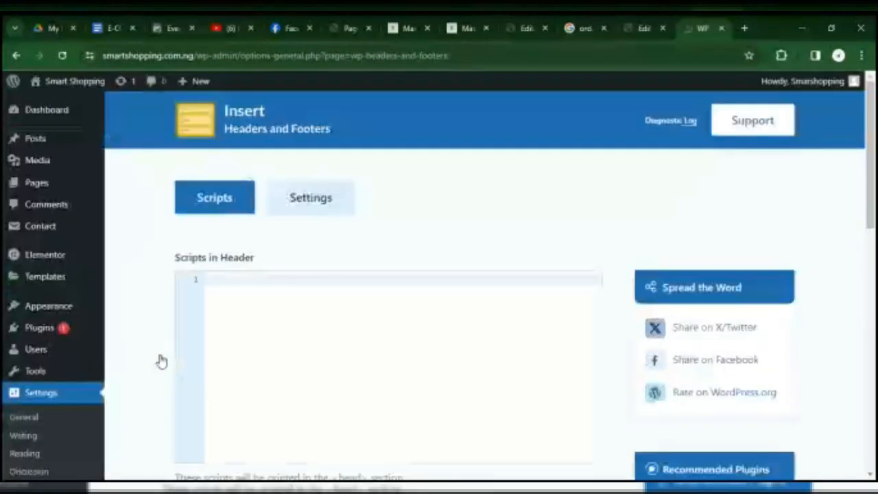
pyautogui.click(395, 354)
pyautogui.hotkey('ctrl', 'v')
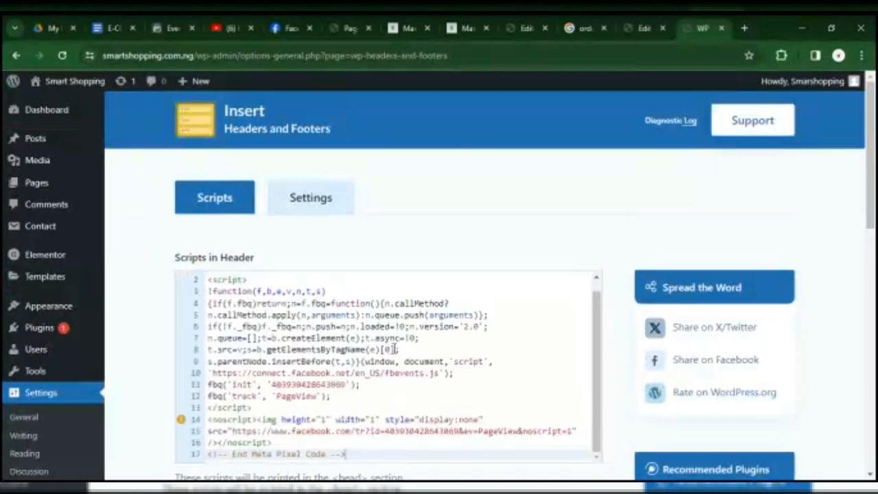
pyautogui.moveTo(874, 122); pyautogui.dragTo(874, 371)
pyautogui.click(241, 404)
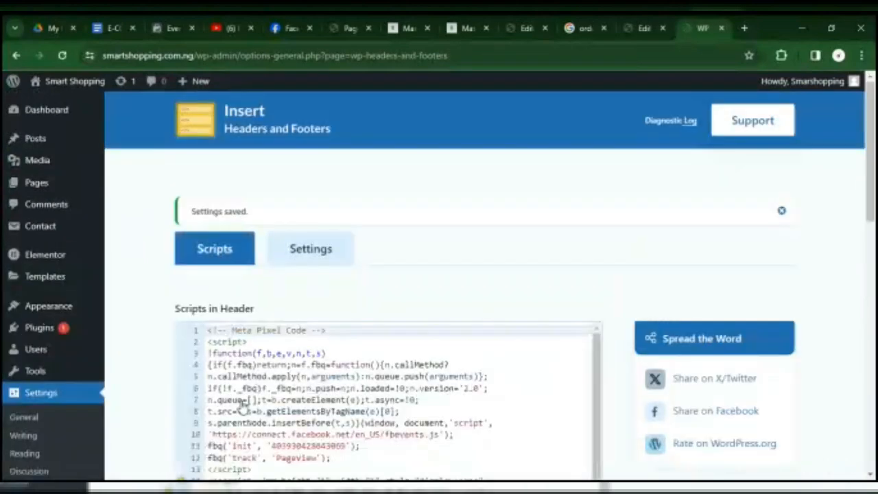
pyautogui.moveTo(871, 175); pyautogui.dragTo(871, 378)
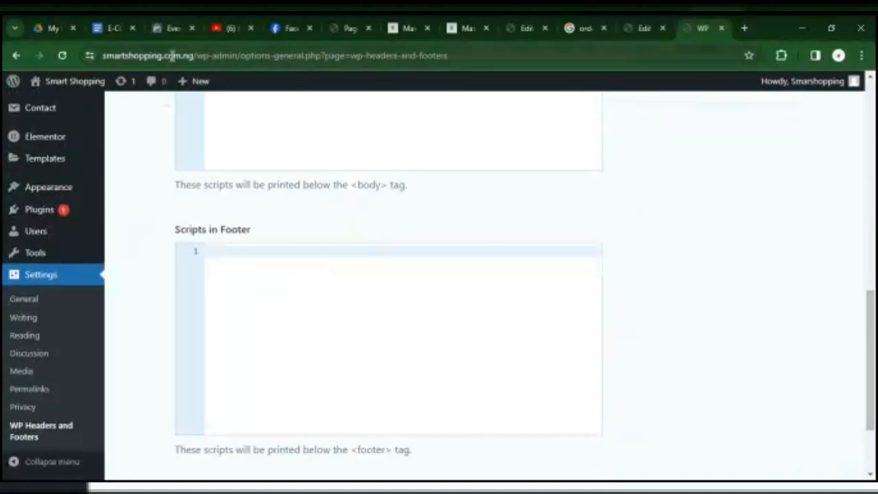
pyautogui.moveTo(194, 55); pyautogui.dragTo(67, 74)
pyautogui.hotkey('ctrl', 'c')
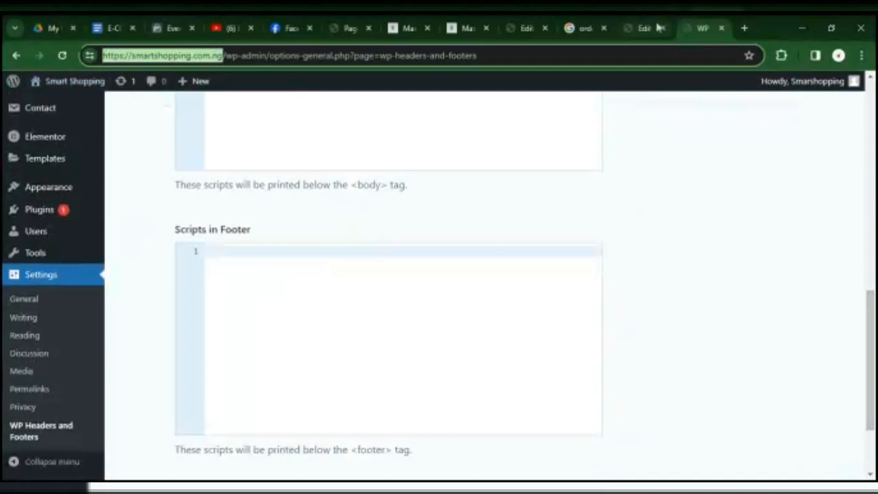
pyautogui.click(744, 28)
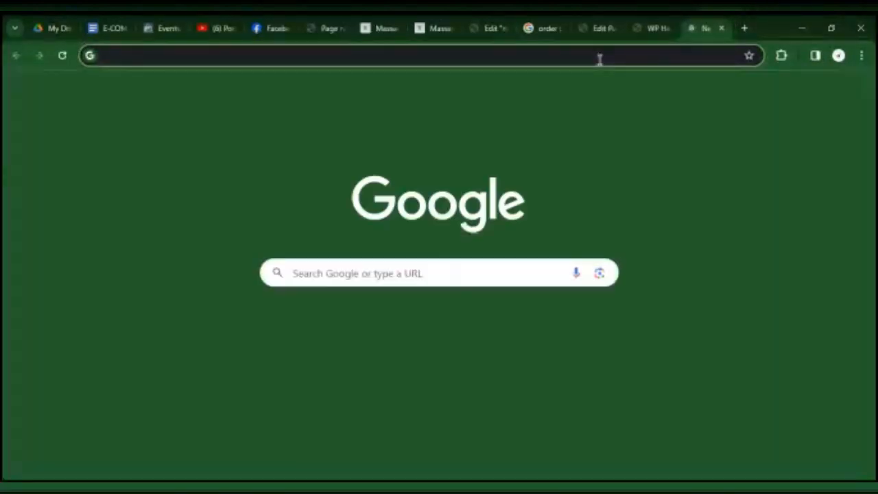
pyautogui.hotkey('ctrl', 'v')
pyautogui.press('Return')
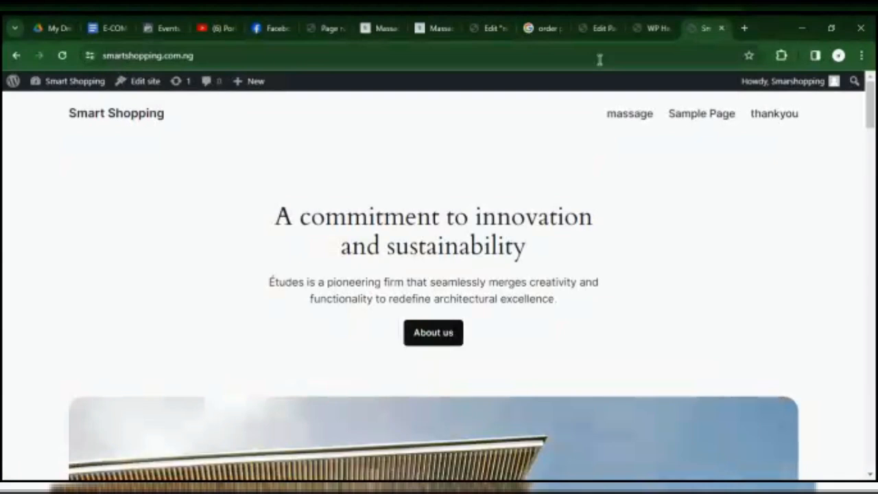
# Return to Events Manager, turn on Automatic Advanced Matching for the pixel with every customer information type enabled, and continue to adding events.
pyautogui.click(167, 28)
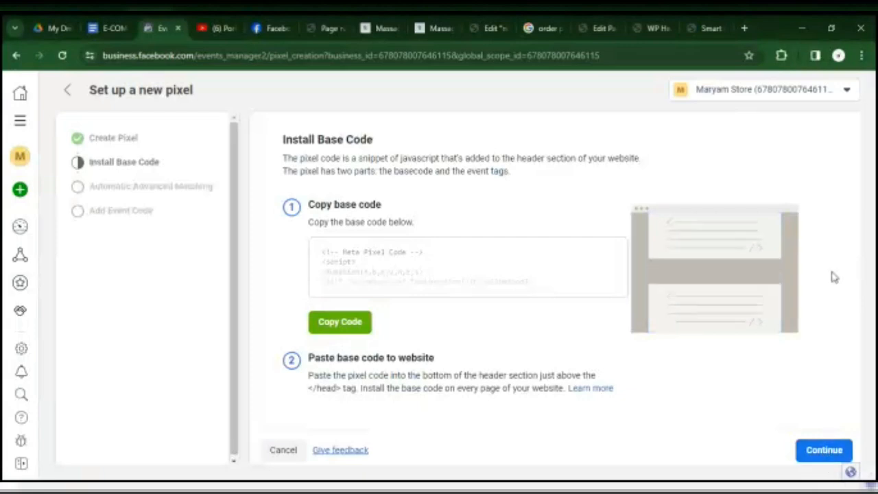
pyautogui.click(828, 455)
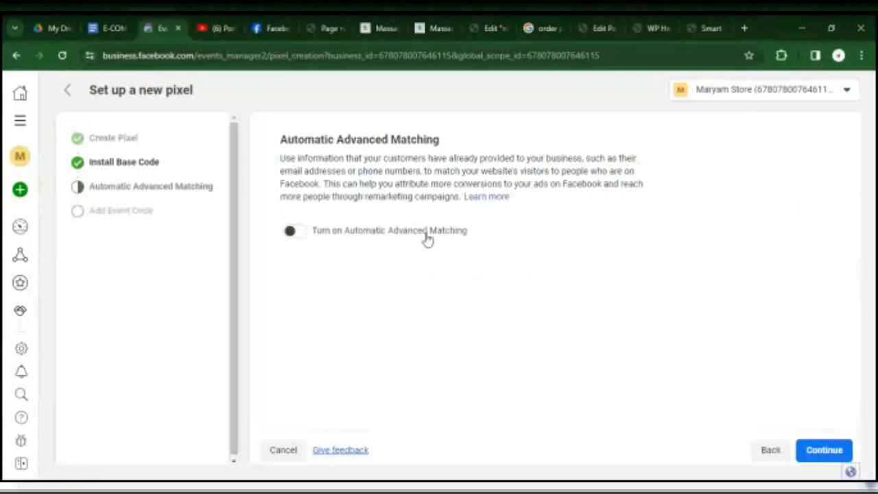
pyautogui.click(303, 238)
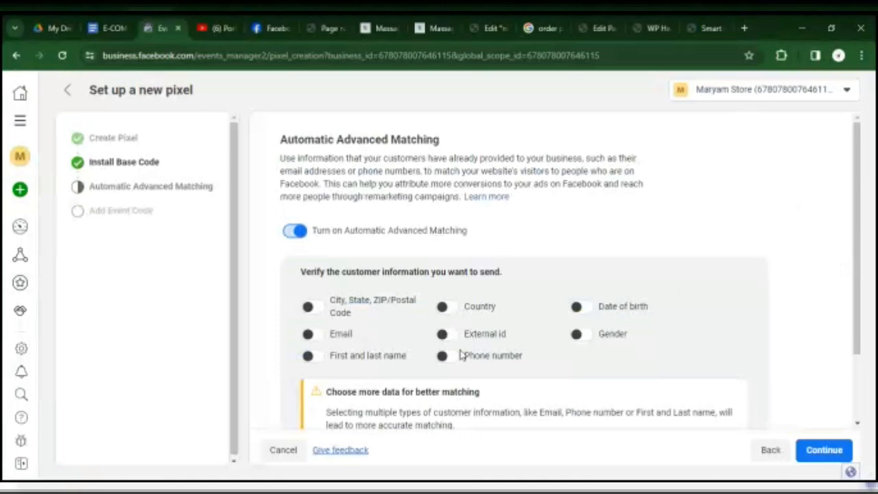
pyautogui.click(309, 309)
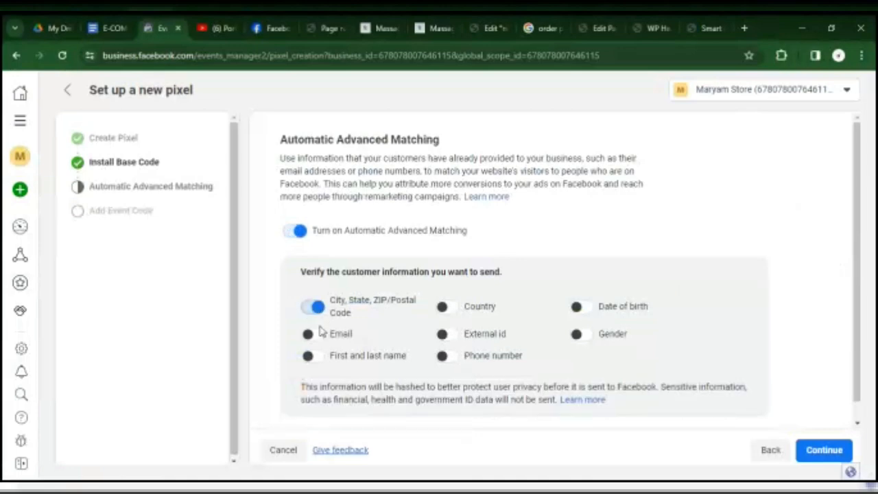
pyautogui.click(312, 333)
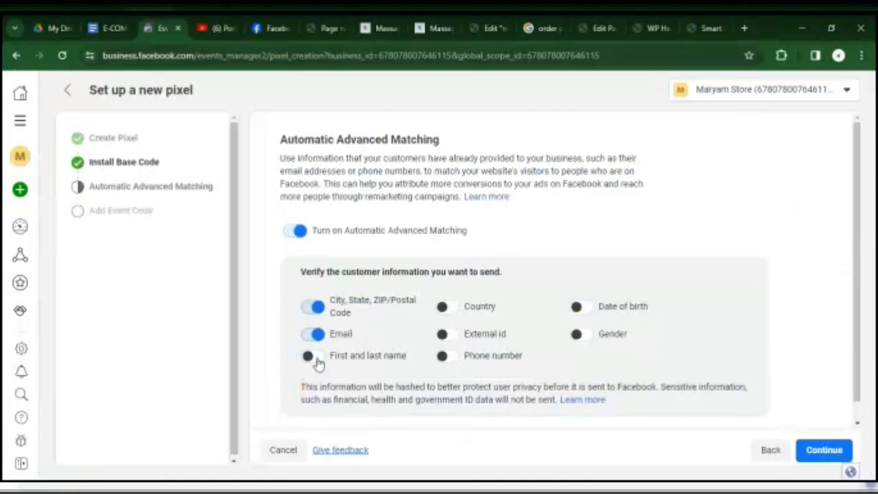
pyautogui.click(444, 309)
pyautogui.click(313, 357)
pyautogui.click(446, 335)
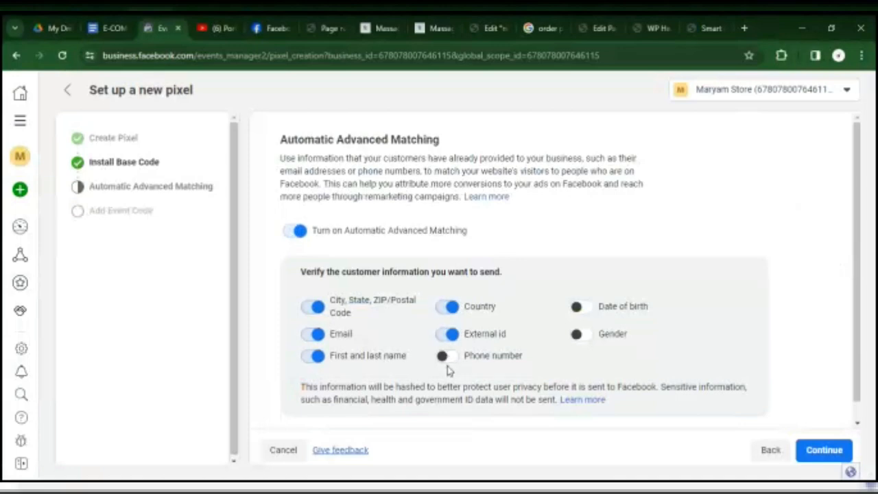
pyautogui.click(445, 357)
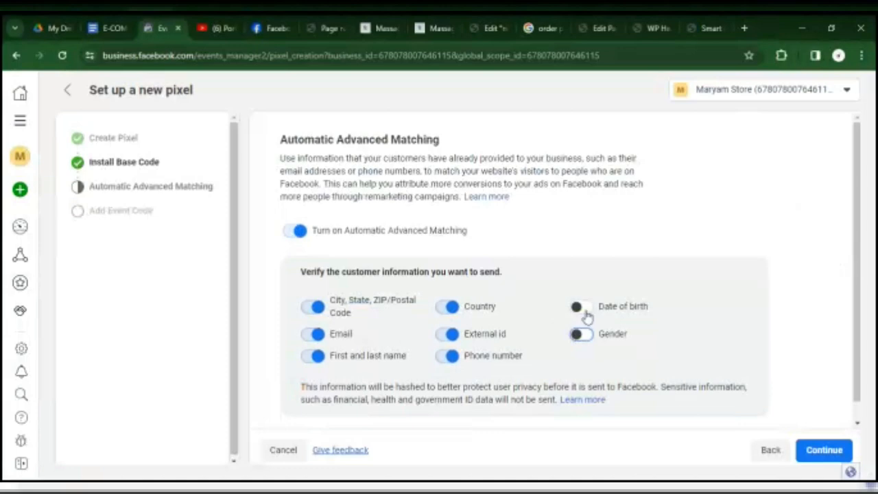
pyautogui.click(581, 308)
pyautogui.click(580, 335)
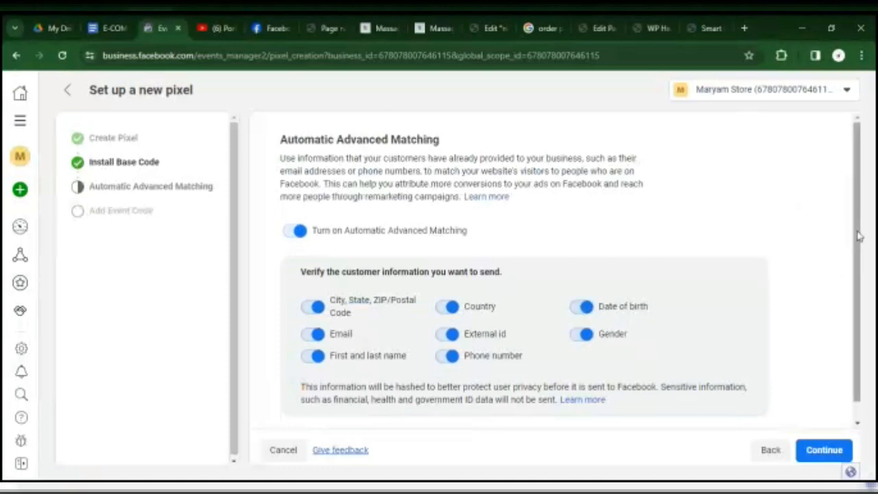
pyautogui.moveTo(859, 236); pyautogui.dragTo(862, 313)
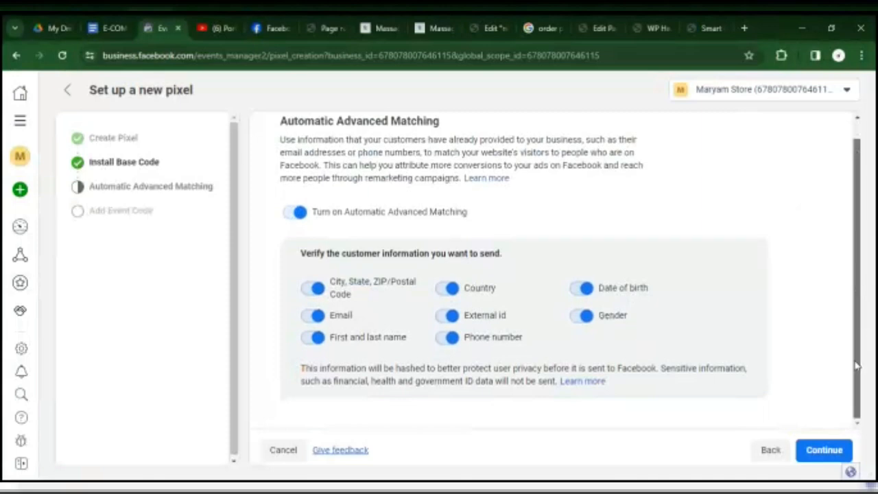
pyautogui.click(842, 454)
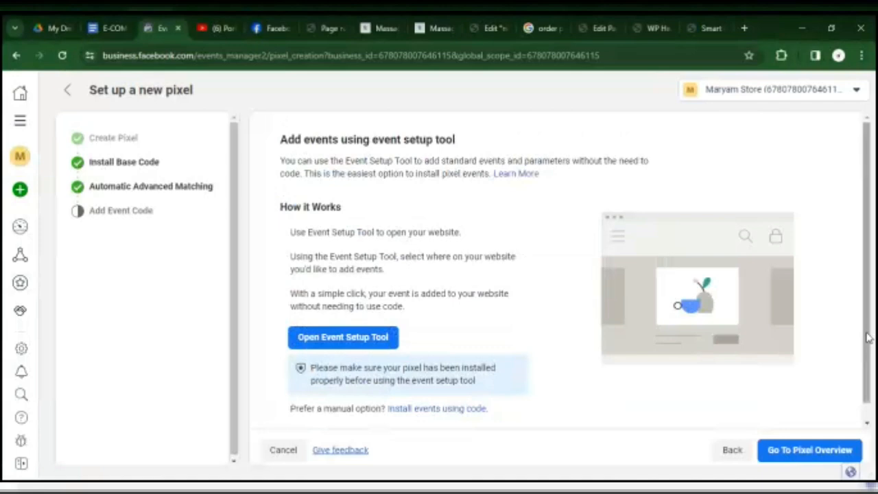
# Open the Event Setup Tool's website prompt and copy the home page address from the Smart Shopping tab.
pyautogui.moveTo(868, 338); pyautogui.dragTo(867, 355)
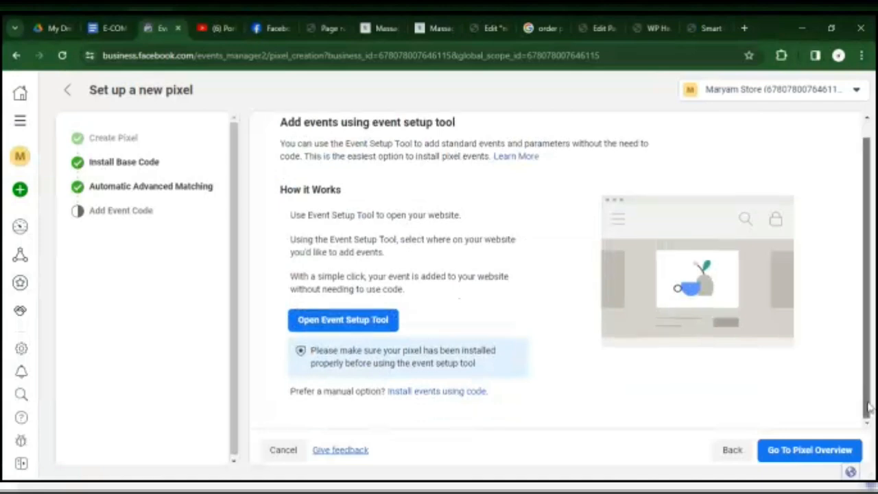
pyautogui.click(348, 328)
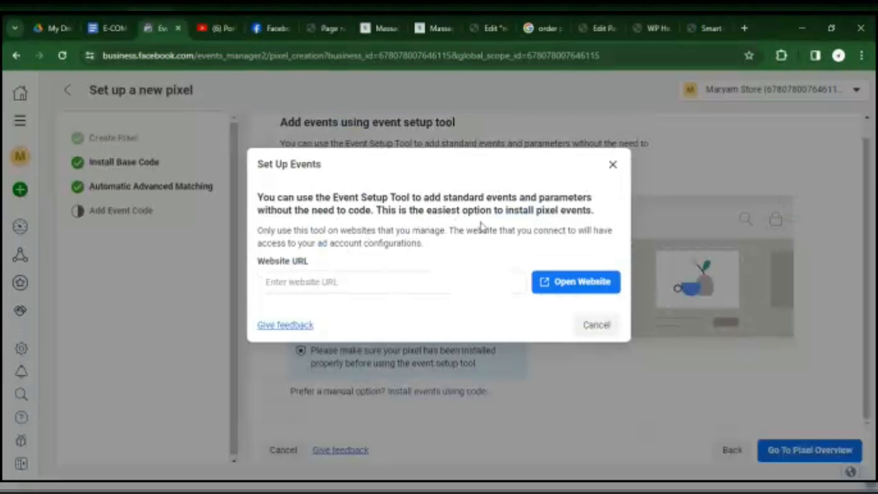
pyautogui.click(462, 274)
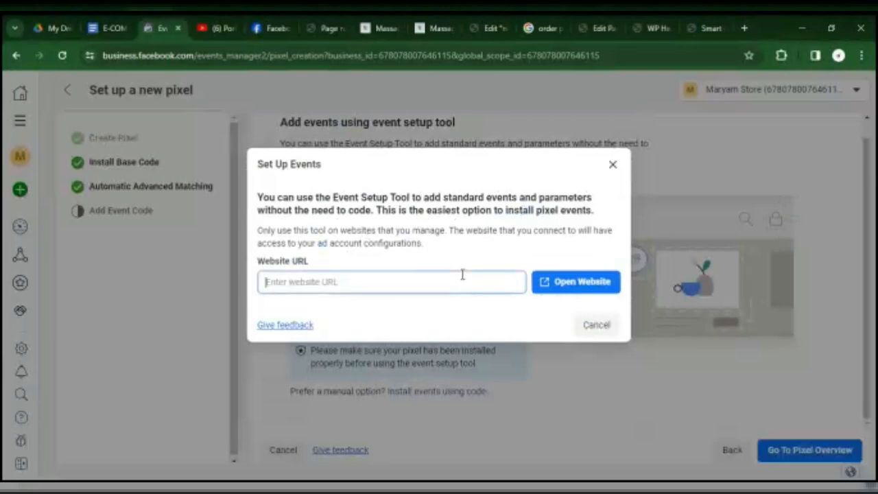
pyautogui.click(708, 29)
pyautogui.click(335, 56)
pyautogui.hotkey('ctrl', 'c')
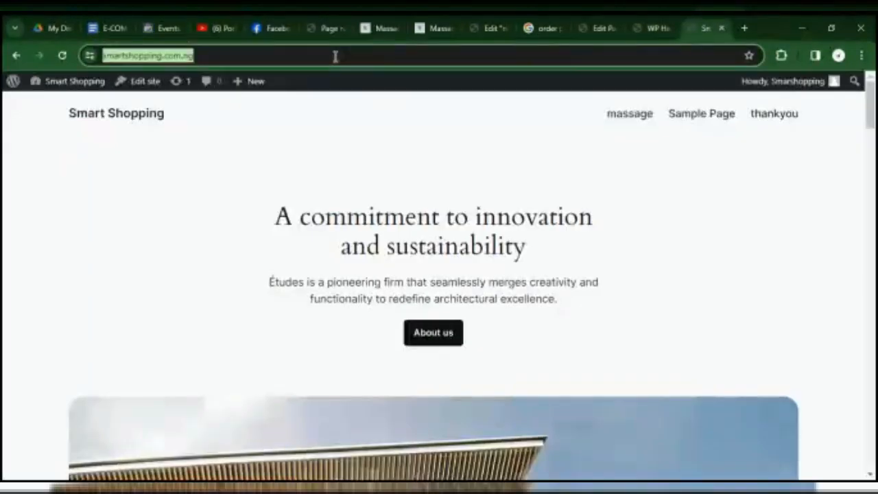
pyautogui.write('S')
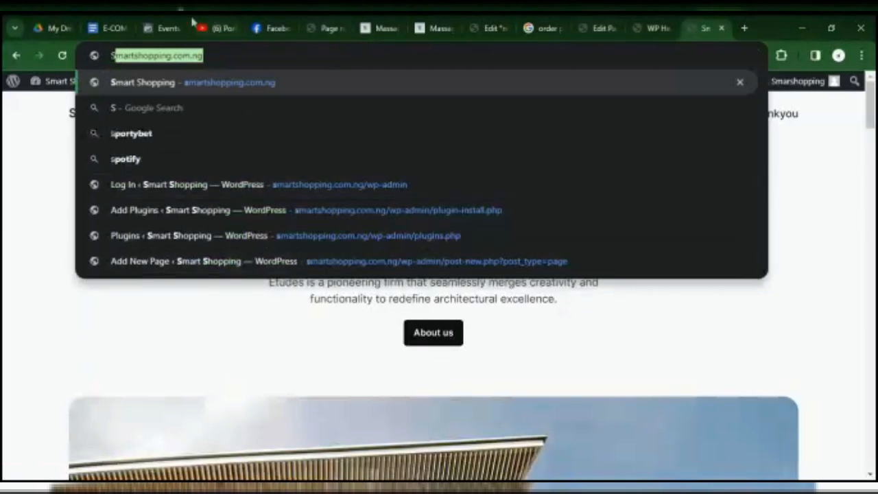
pyautogui.click(166, 22)
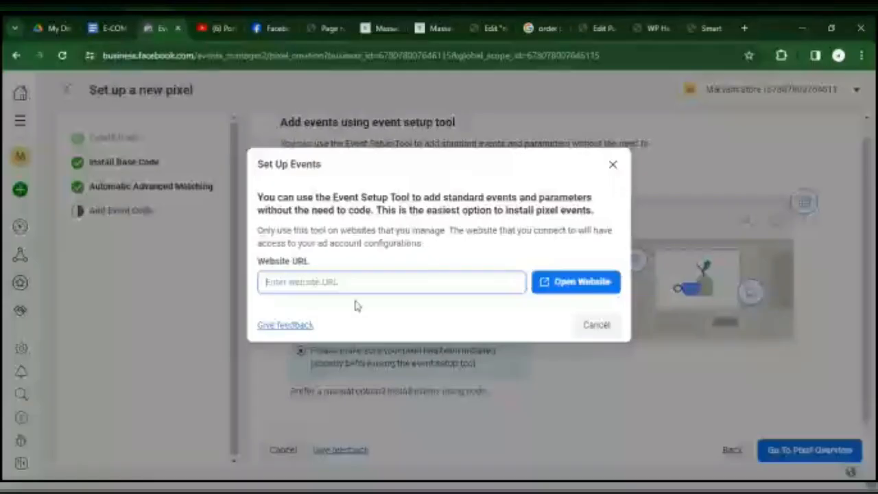
pyautogui.click(351, 284)
pyautogui.hotkey('ctrl', 'v')
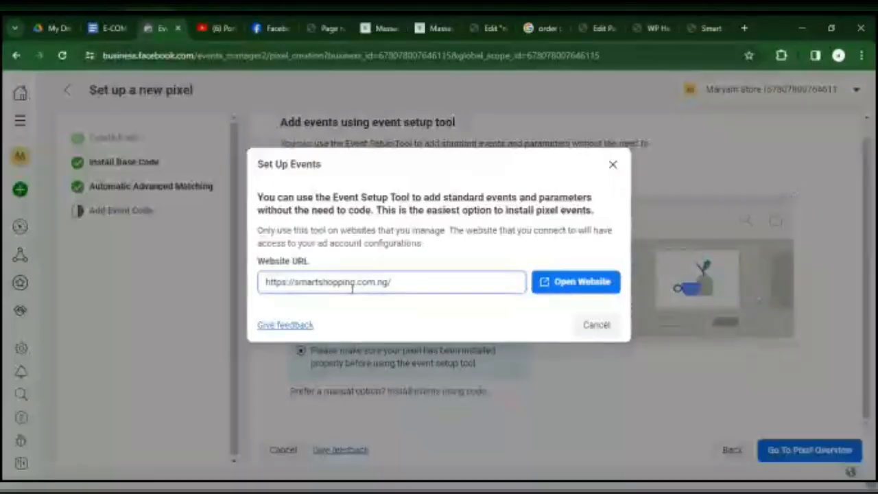
pyautogui.write('tha')
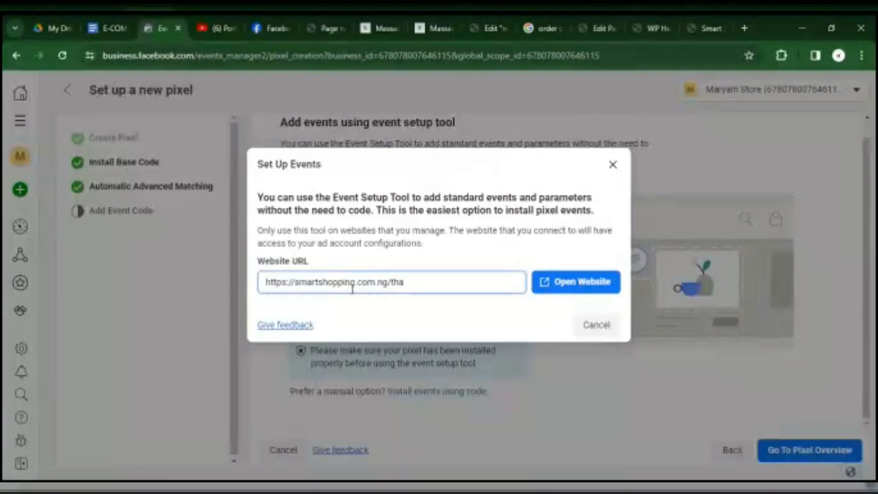
pyautogui.write('nkyou')
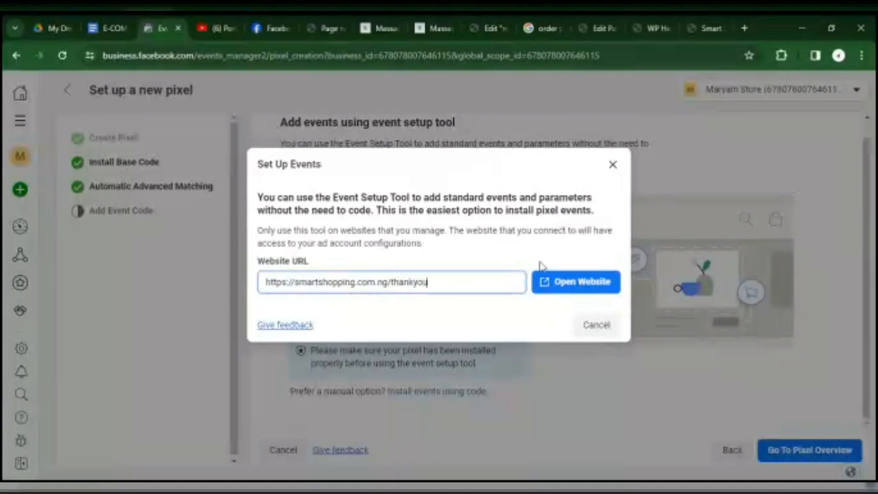
pyautogui.click(588, 288)
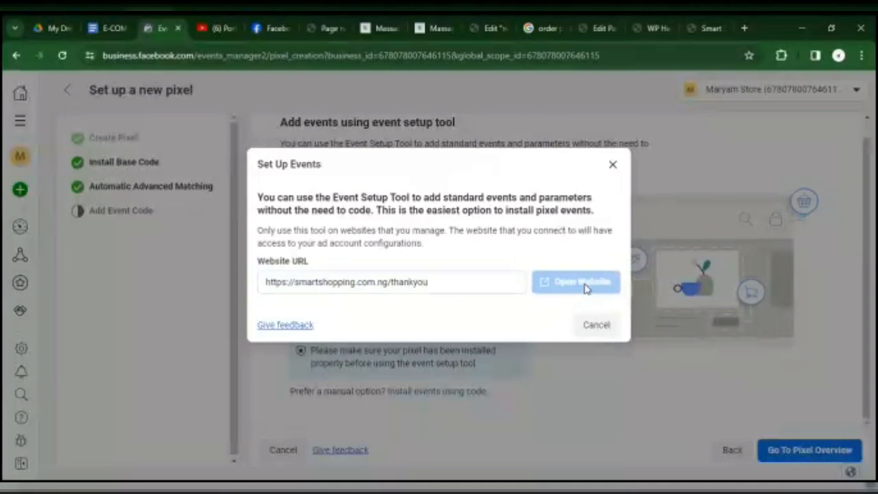
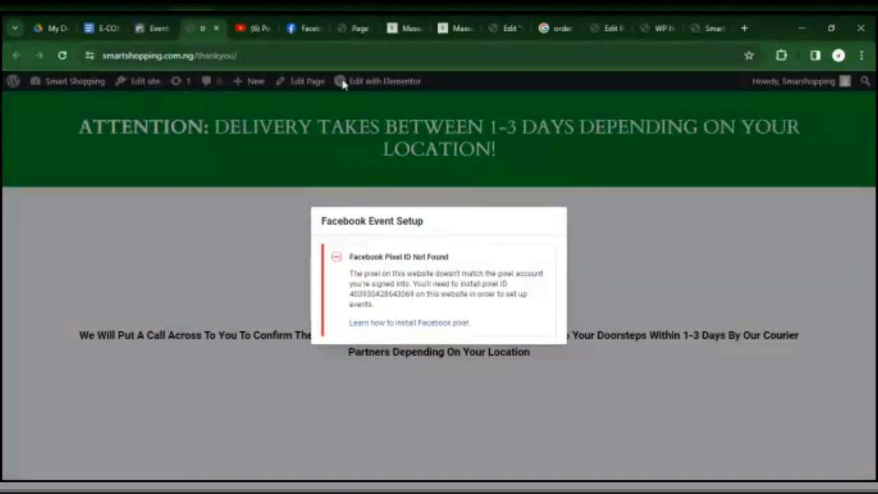
# Return to Events Manager, close the event setup dialog and reopen the pixel's Install Base Code stage.
pyautogui.click(170, 29)
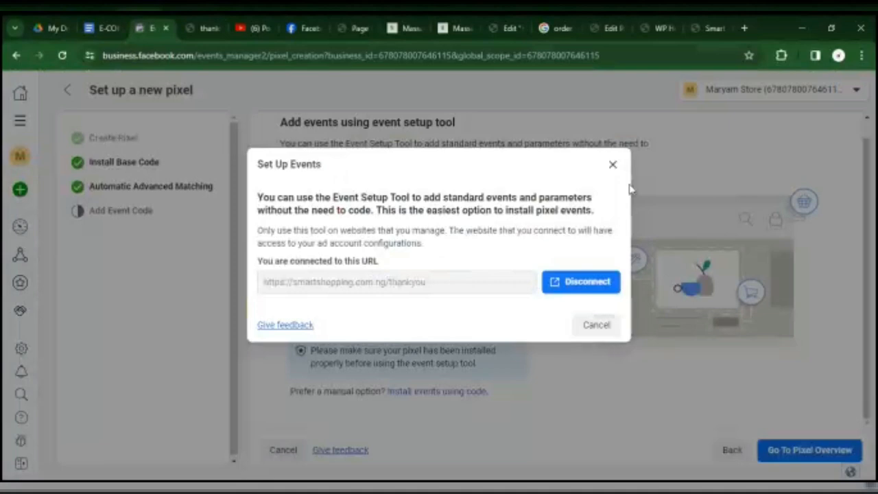
pyautogui.click(613, 166)
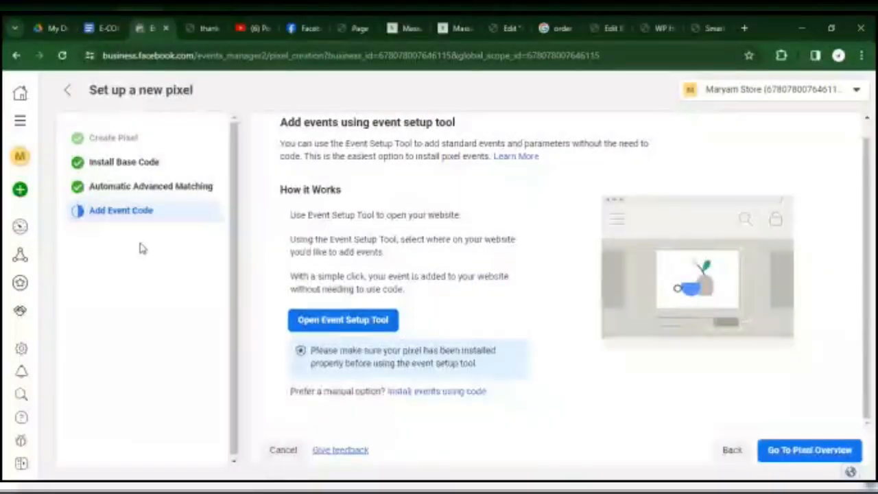
pyautogui.click(158, 169)
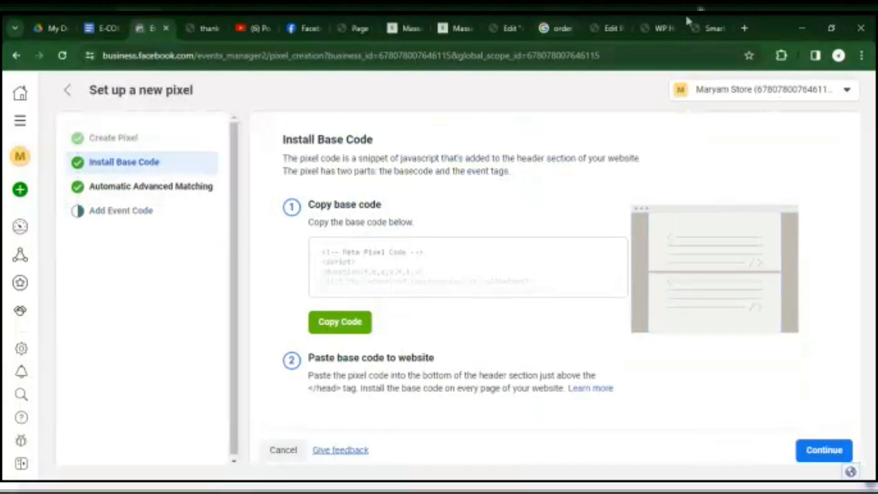
# Check the Meta pixel code in the header scripts of WP Headers and Footers, through to its last line.
pyautogui.click(658, 25)
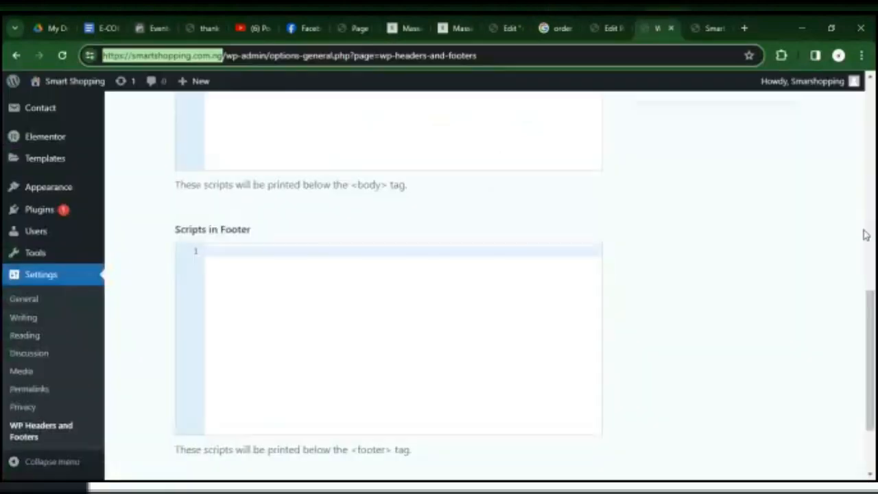
pyautogui.scroll(3, 862, 271)
pyautogui.scroll(2, 861, 272)
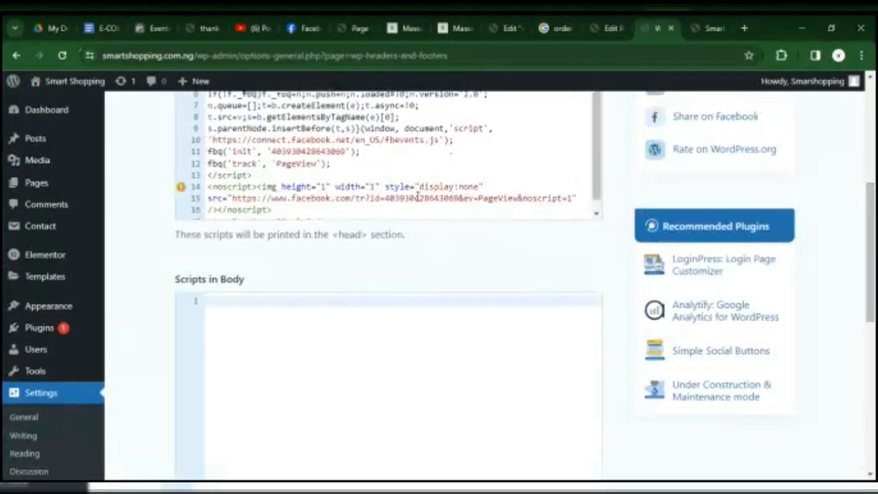
pyautogui.click(327, 165)
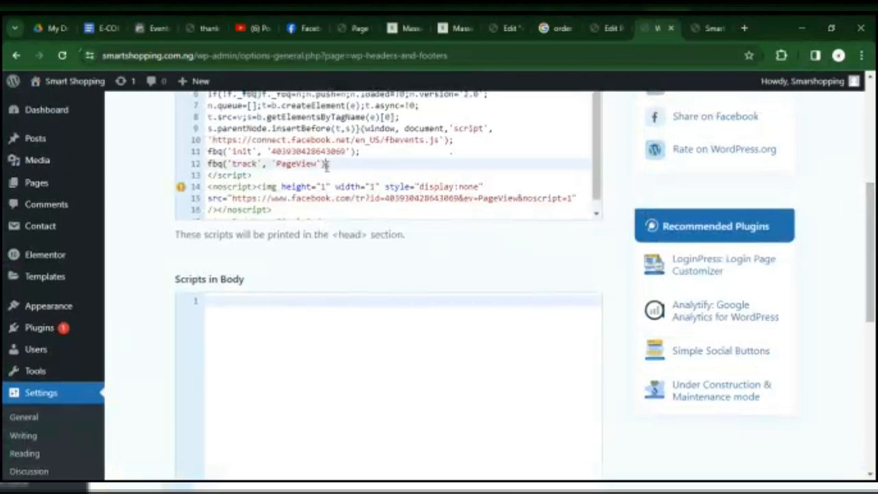
pyautogui.hotkey('ctrl', 'End')
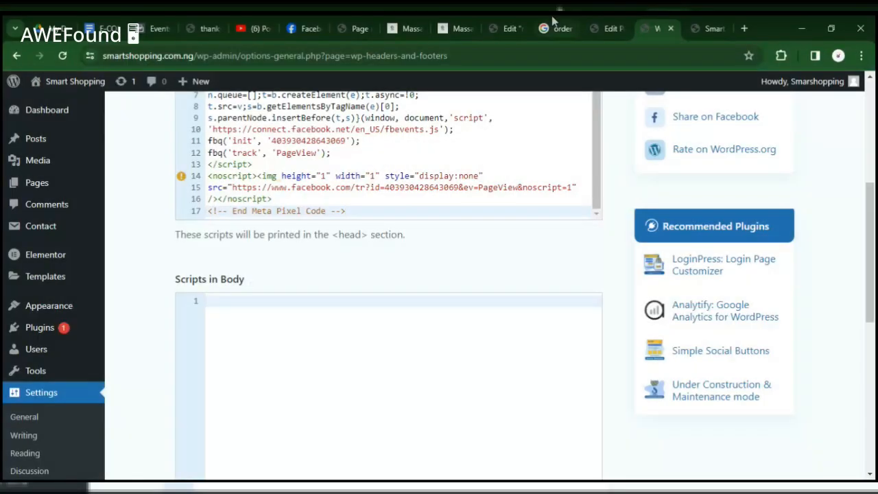
# Open the Smarshop dataset in Events Manager's data sources and compare its ID with the pixel code in WP Headers and Footers.
pyautogui.click(209, 24)
pyautogui.click(155, 29)
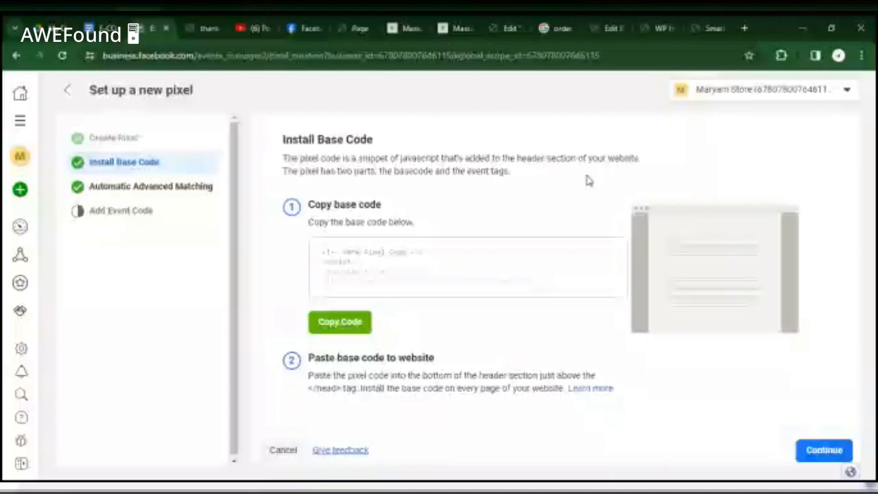
pyautogui.click(847, 91)
pyautogui.click(53, 229)
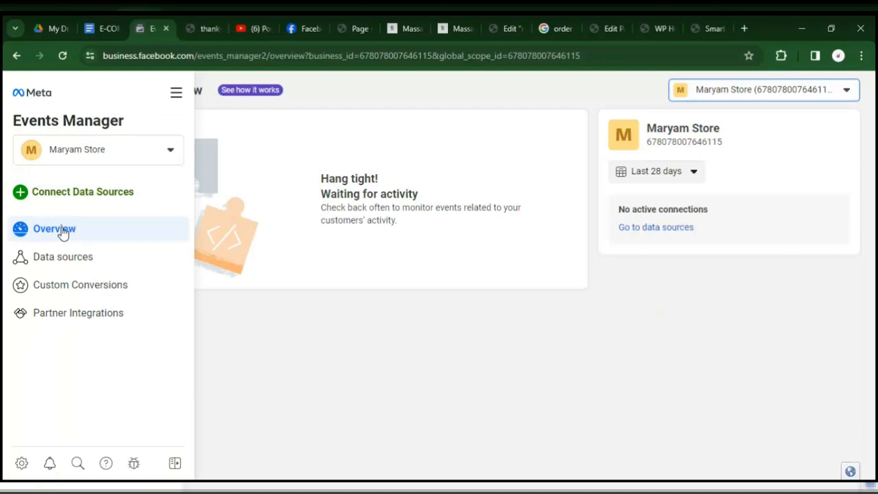
pyautogui.click(59, 267)
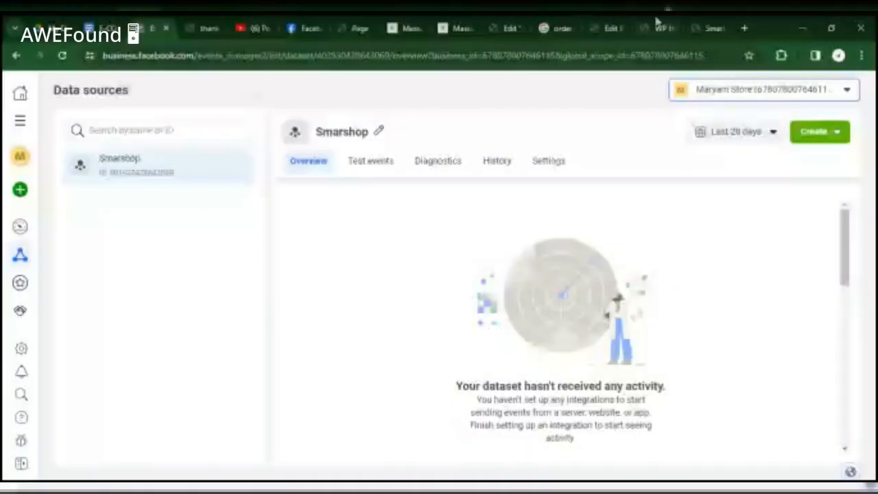
pyautogui.click(661, 26)
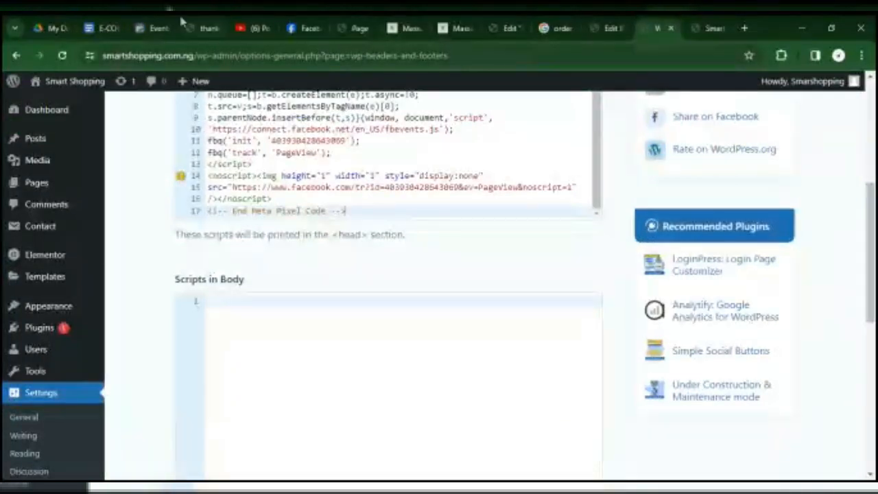
pyautogui.click(149, 27)
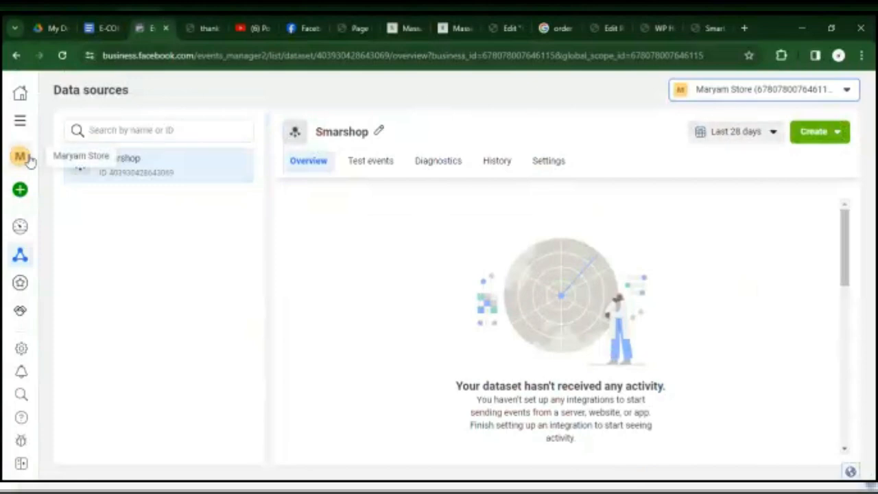
# Switch Events Manager to the personal account and recheck the home page and the thankyou page's event setup notice.
pyautogui.moveTo(38, 159)
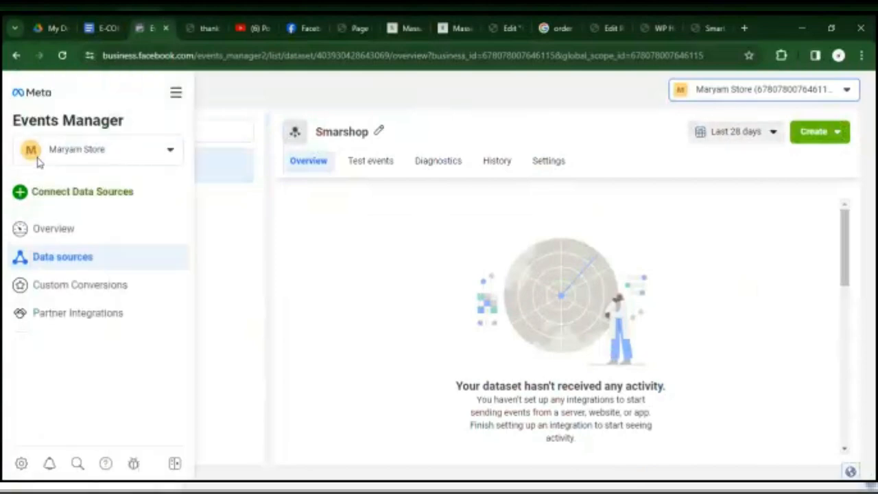
pyautogui.click(106, 160)
pyautogui.click(89, 316)
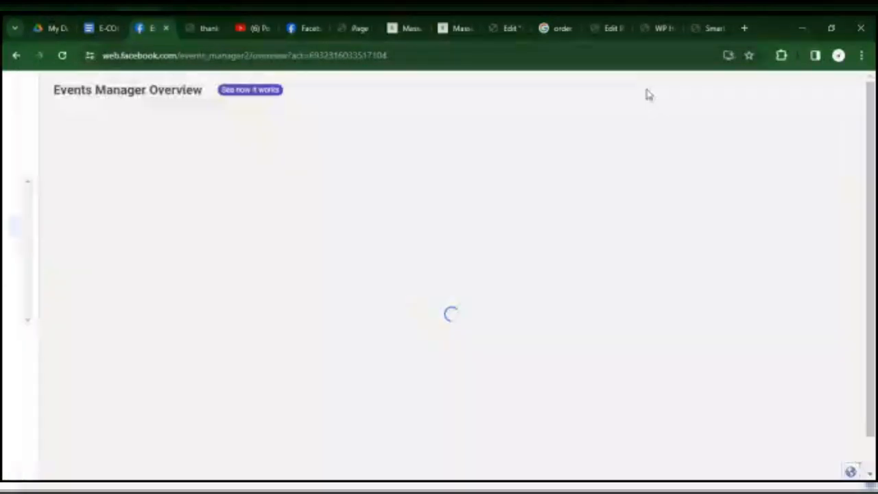
pyautogui.click(710, 28)
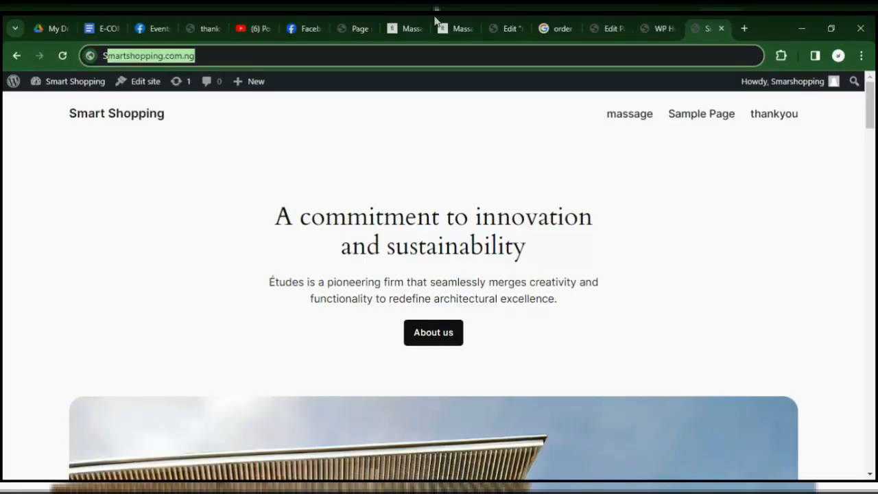
pyautogui.click(195, 28)
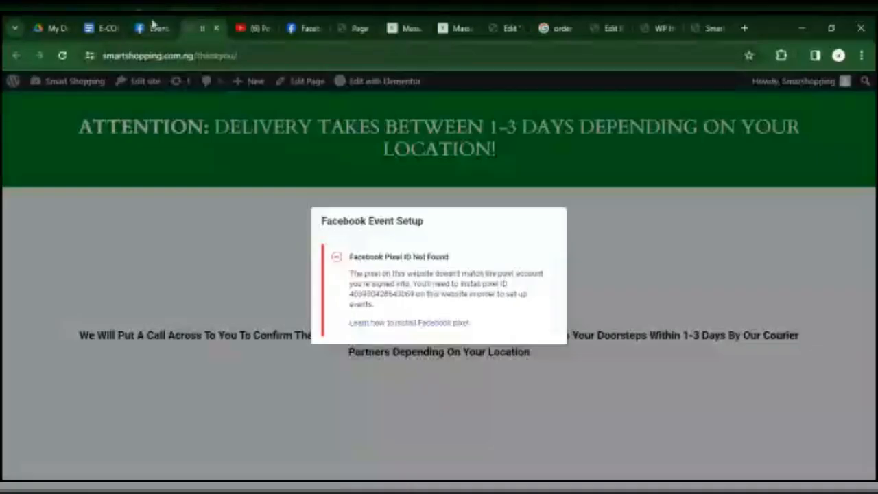
pyautogui.moveTo(153, 23)
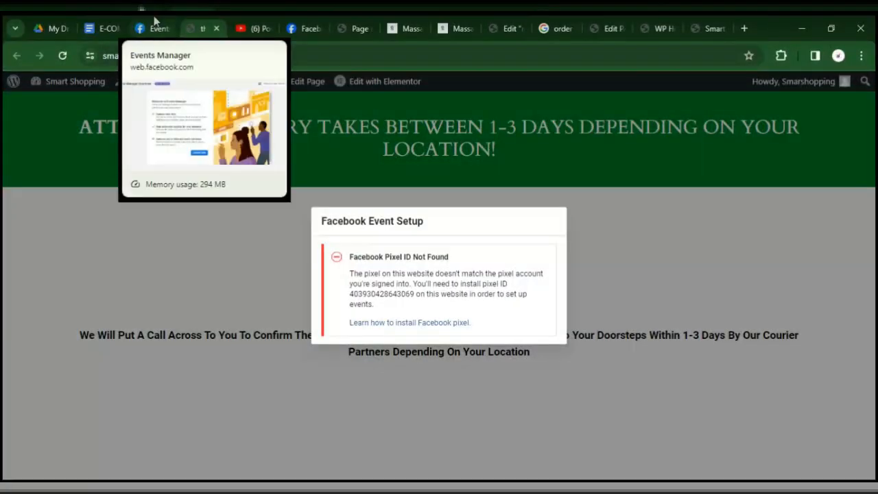
pyautogui.click(154, 24)
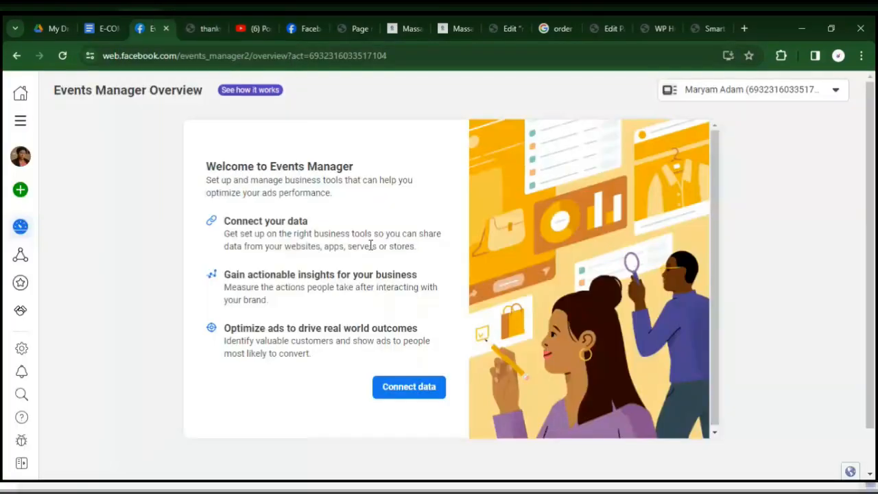
# Try to connect a Web data source under the personal account, and switch back to the store's business account.
pyautogui.click(409, 387)
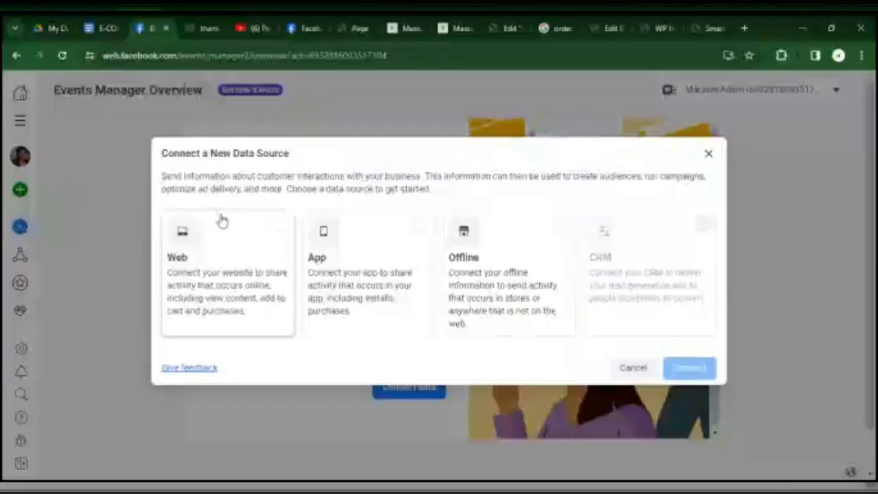
pyautogui.click(221, 221)
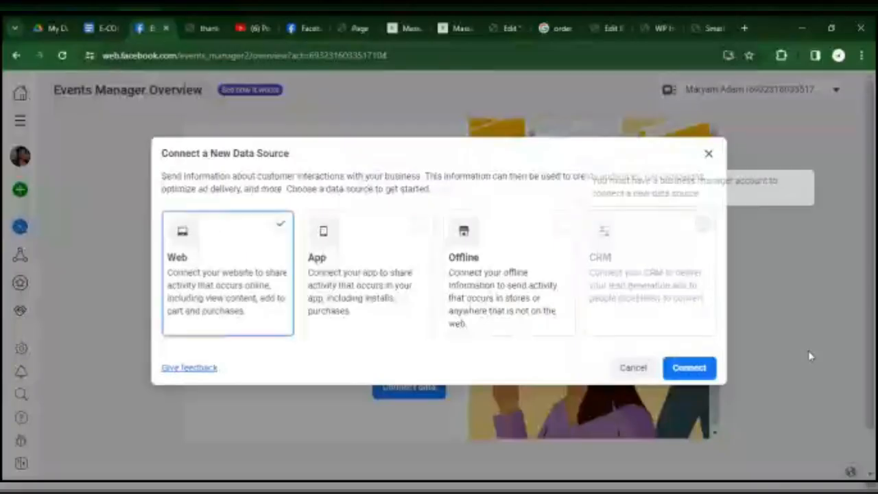
pyautogui.click(689, 368)
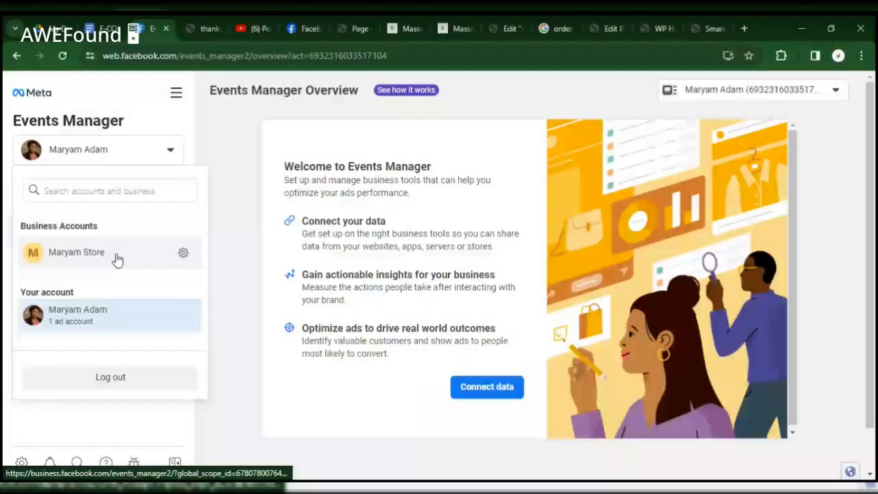
pyautogui.click(77, 252)
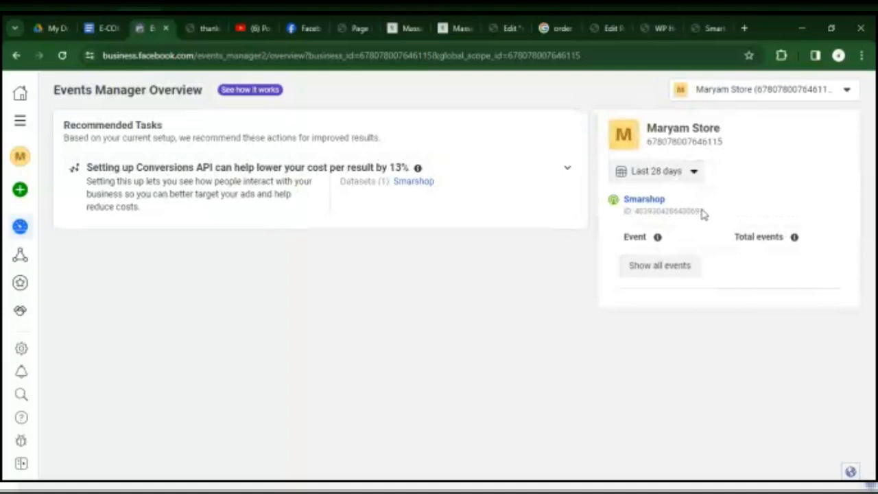
pyautogui.moveTo(7, 199)
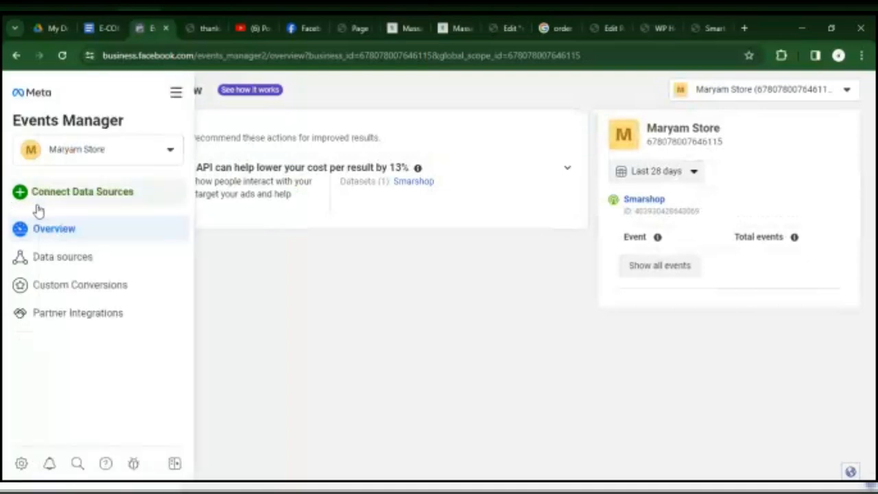
pyautogui.click(82, 192)
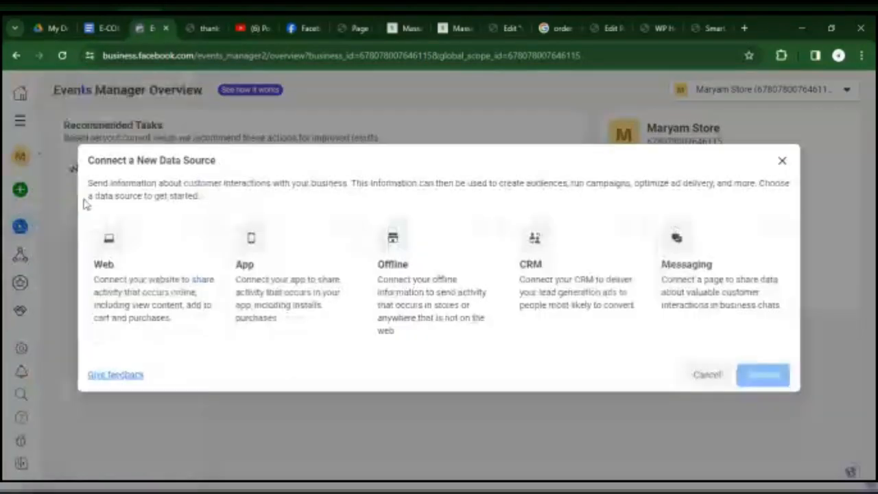
pyautogui.click(179, 229)
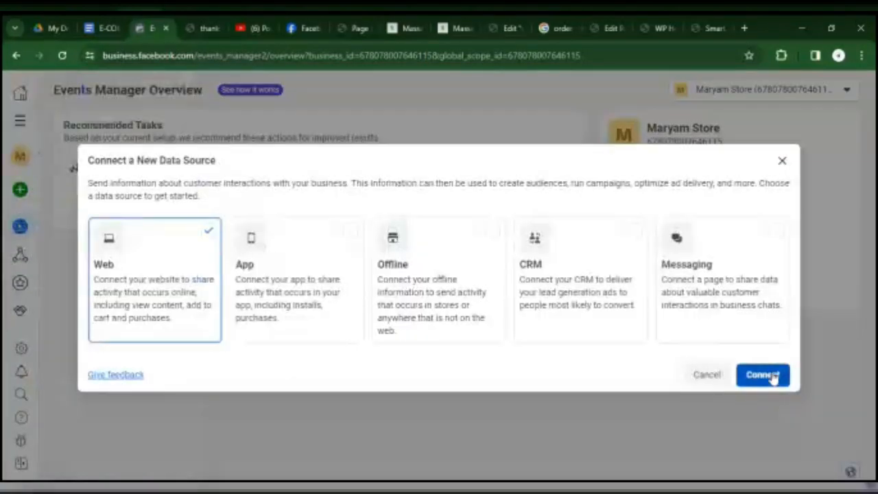
pyautogui.click(768, 374)
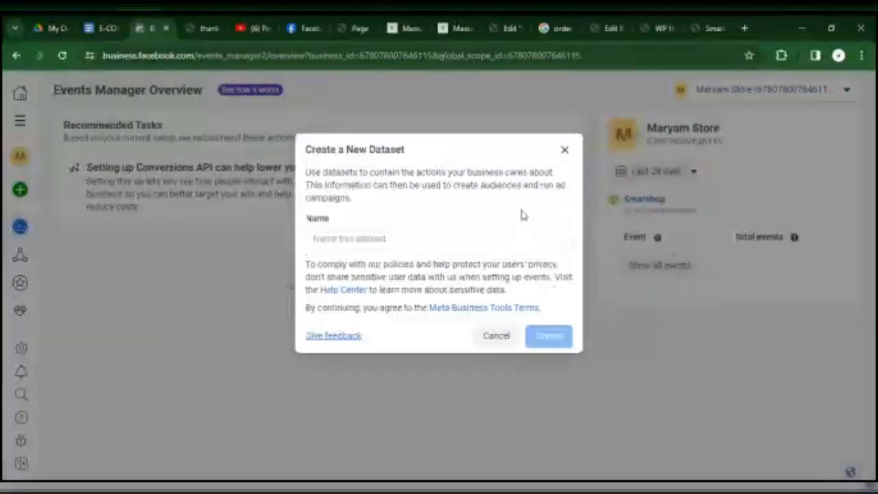
pyautogui.click(566, 154)
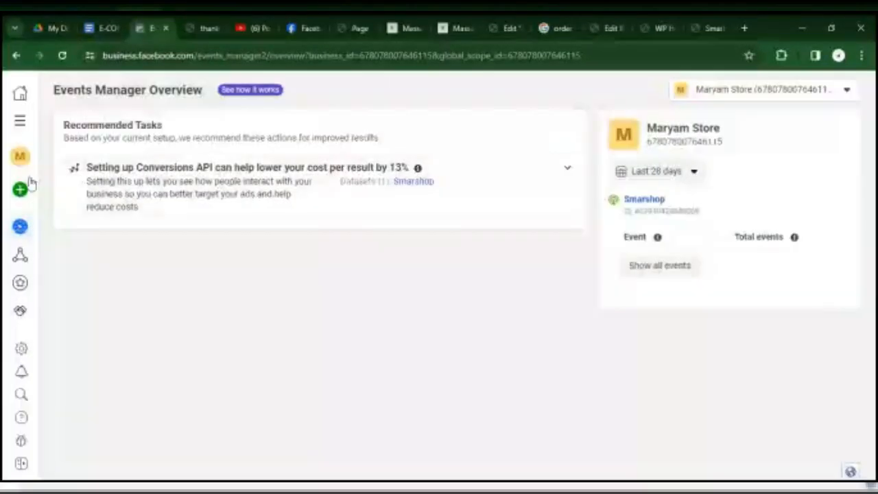
# Open the Smarshop dataset's test events and expand the section for confirming that the website's events are set up correctly.
pyautogui.moveTo(60, 259)
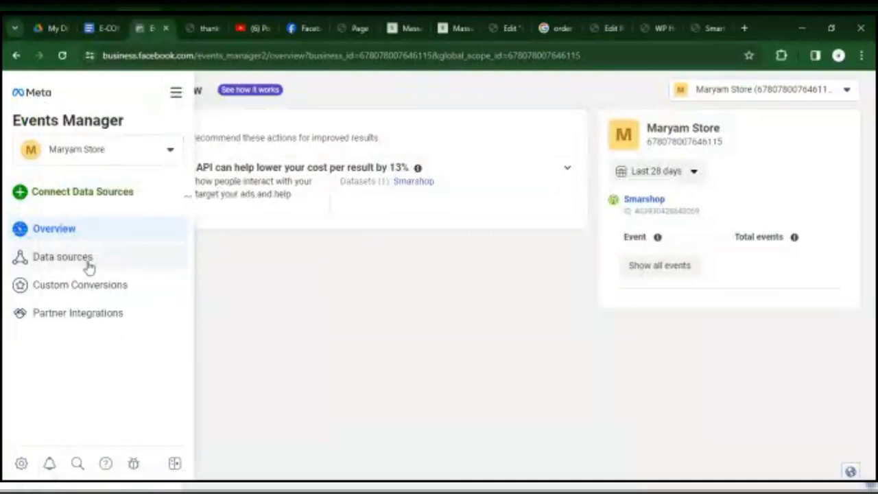
pyautogui.click(90, 267)
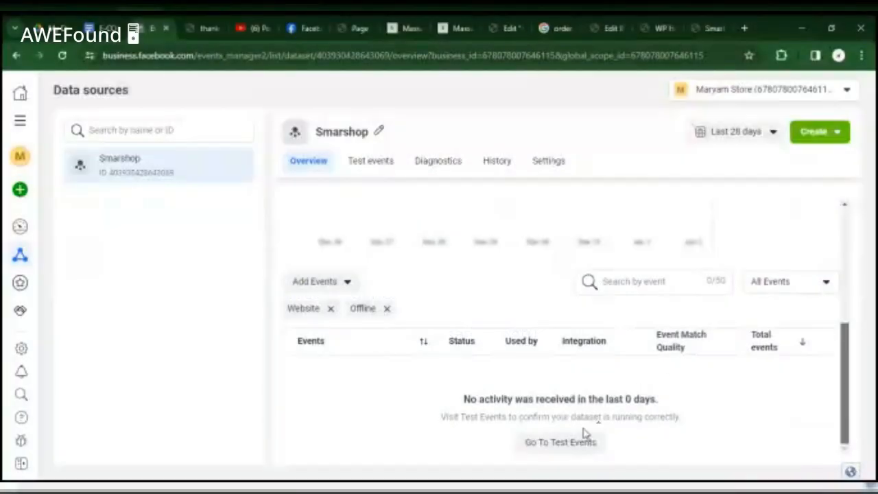
pyautogui.click(572, 452)
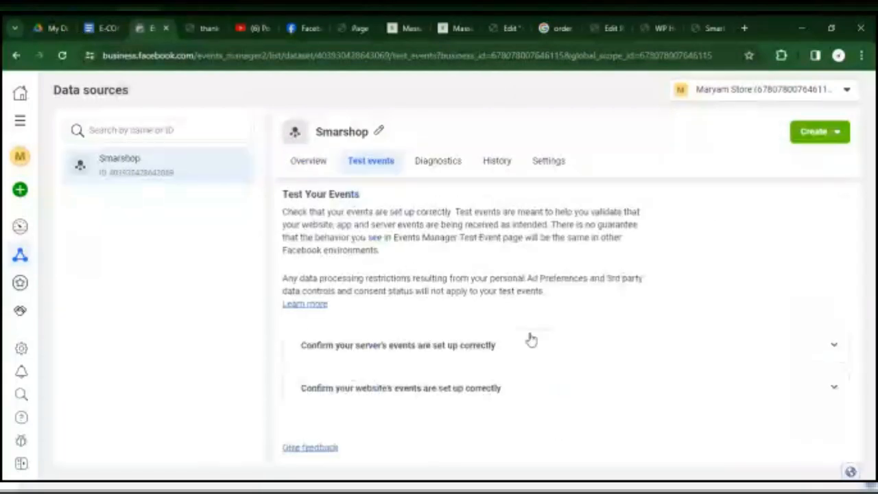
pyautogui.click(579, 359)
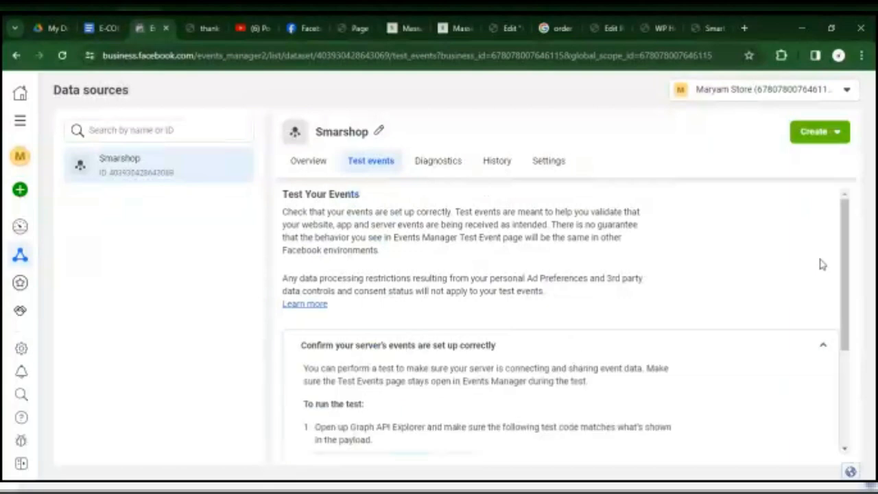
pyautogui.moveTo(843, 263); pyautogui.dragTo(841, 364)
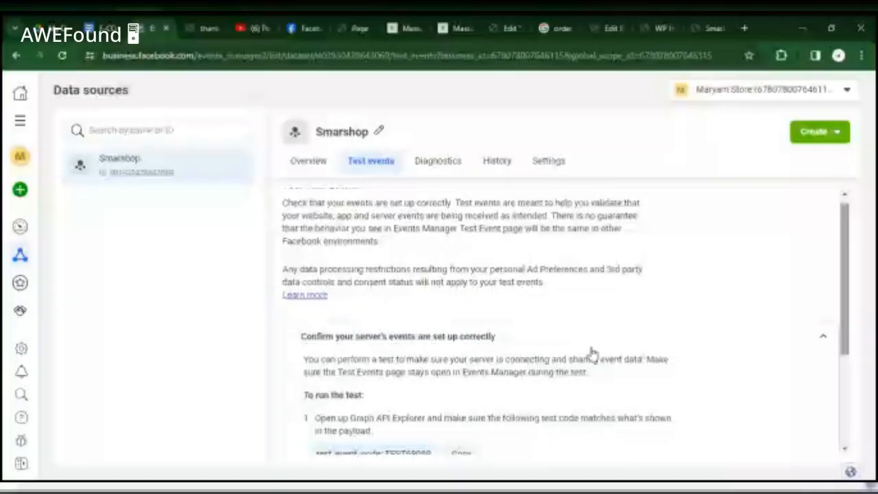
pyautogui.click(588, 388)
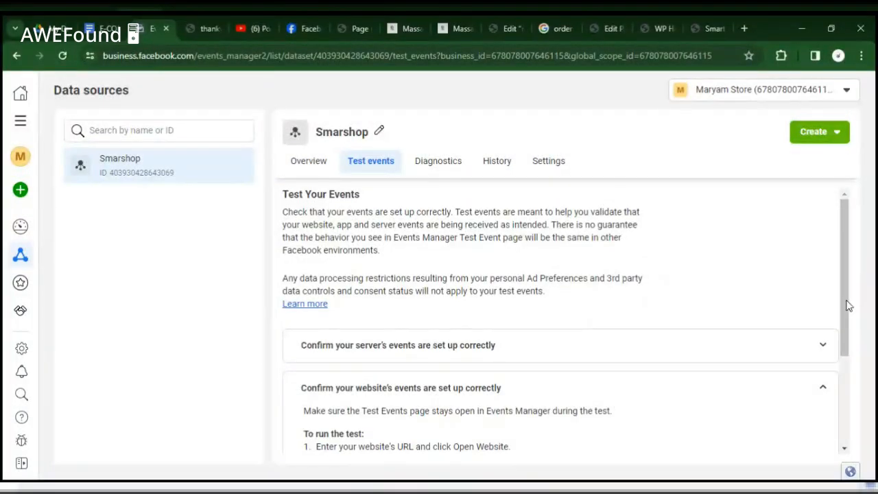
pyautogui.moveTo(847, 313); pyautogui.dragTo(845, 420)
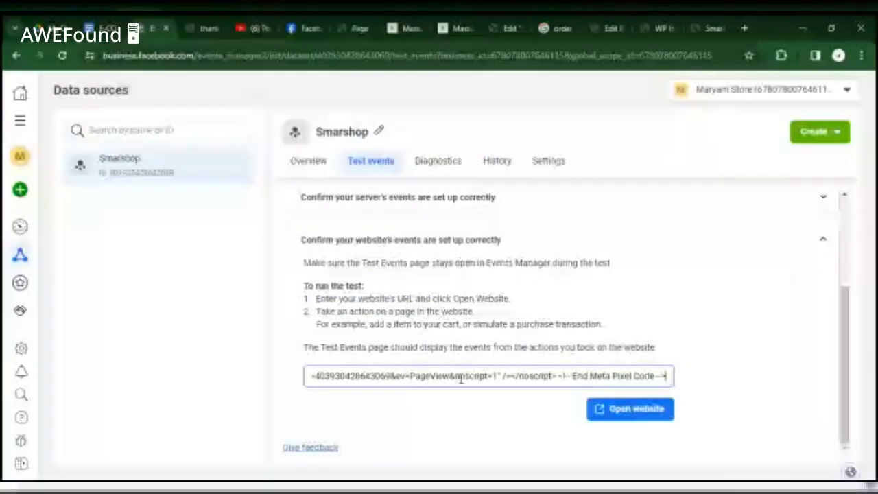
# Run the website event test on the smartshopping.com.ng home page and review the events received from it.
pyautogui.click(457, 377)
pyautogui.hotkey('ctrl', 'a')
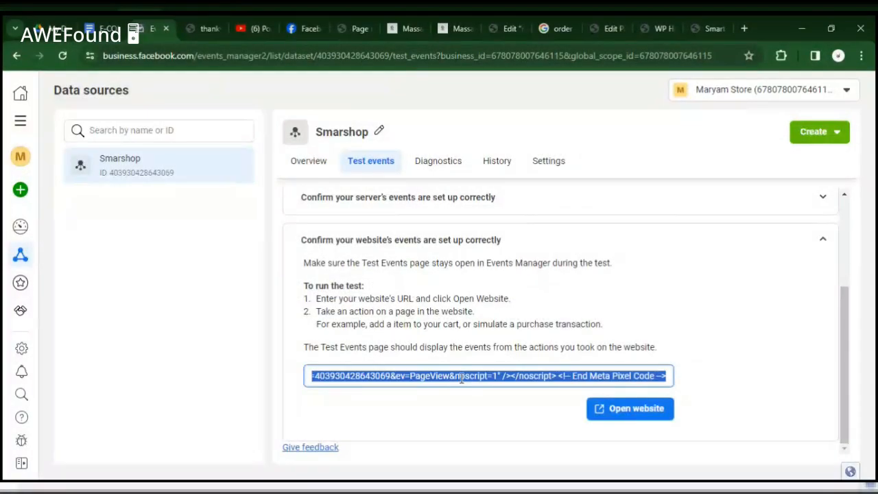
pyautogui.click(713, 28)
pyautogui.click(249, 55)
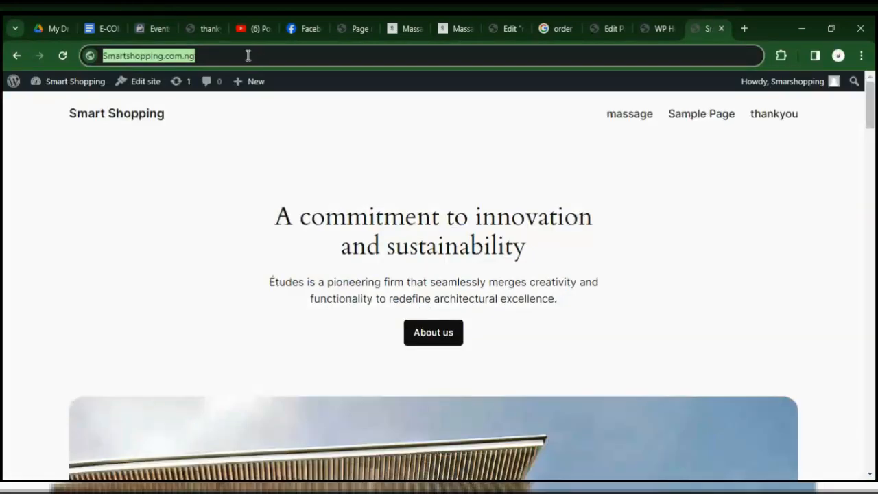
pyautogui.press('BackSpace')
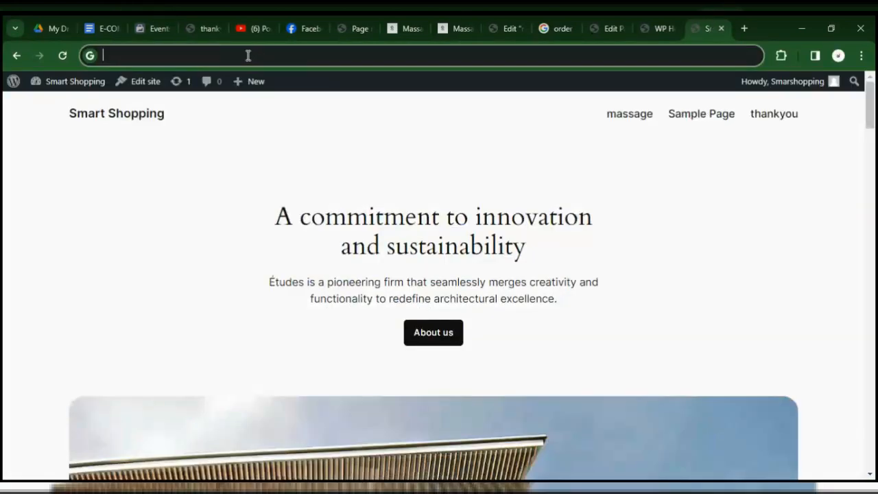
pyautogui.click(203, 27)
pyautogui.click(159, 20)
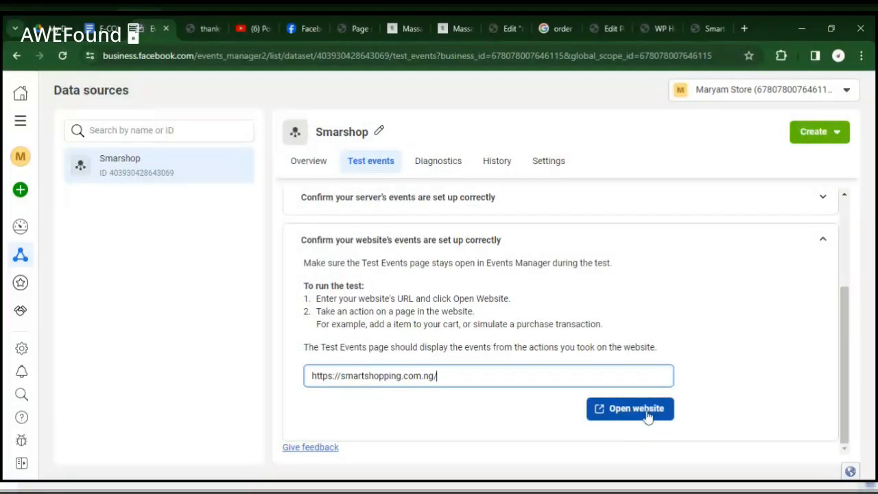
pyautogui.click(644, 415)
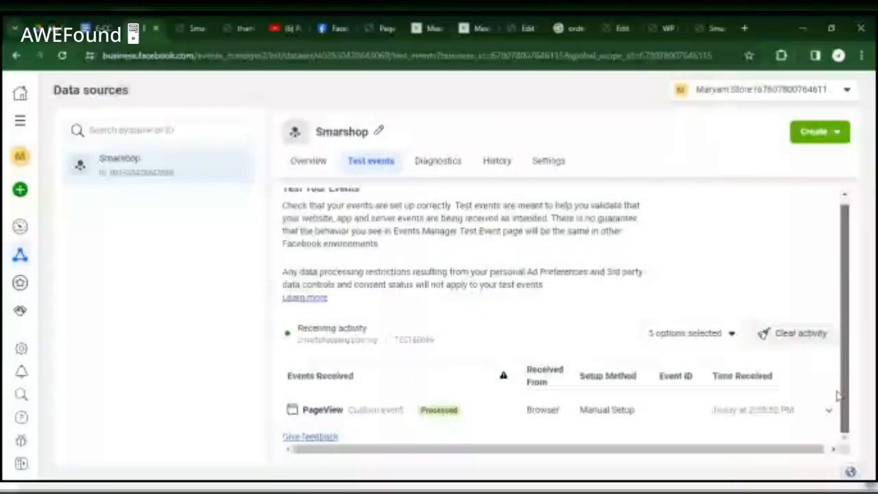
pyautogui.scroll(1, 839, 395)
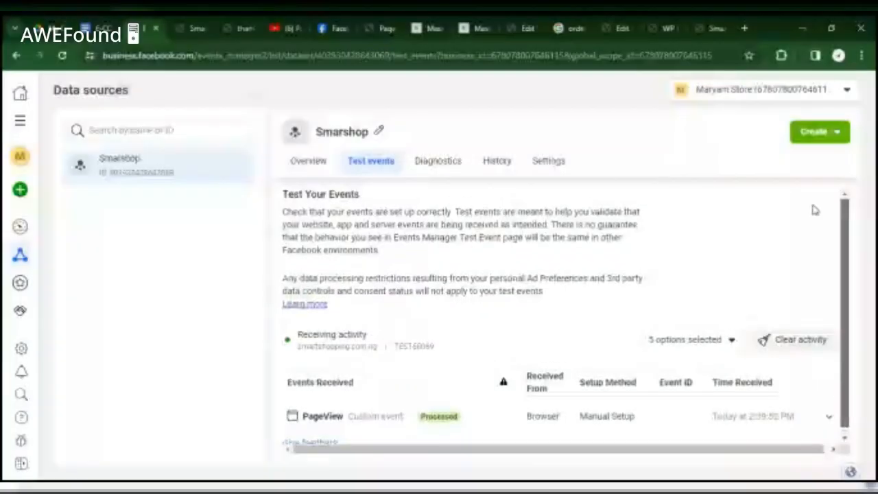
pyautogui.scroll(-1, 824, 277)
# Enable automatic event tracking without code in the Smarshop dataset's event setup settings.
pyautogui.click(321, 168)
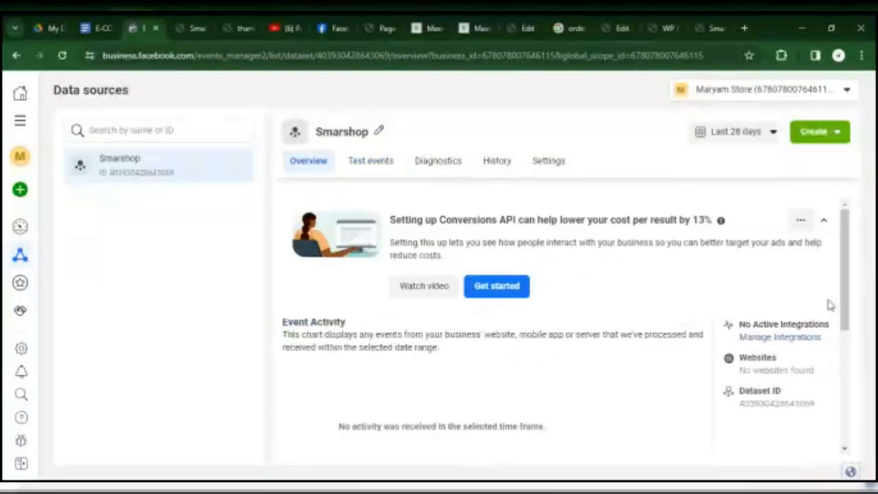
pyautogui.click(535, 170)
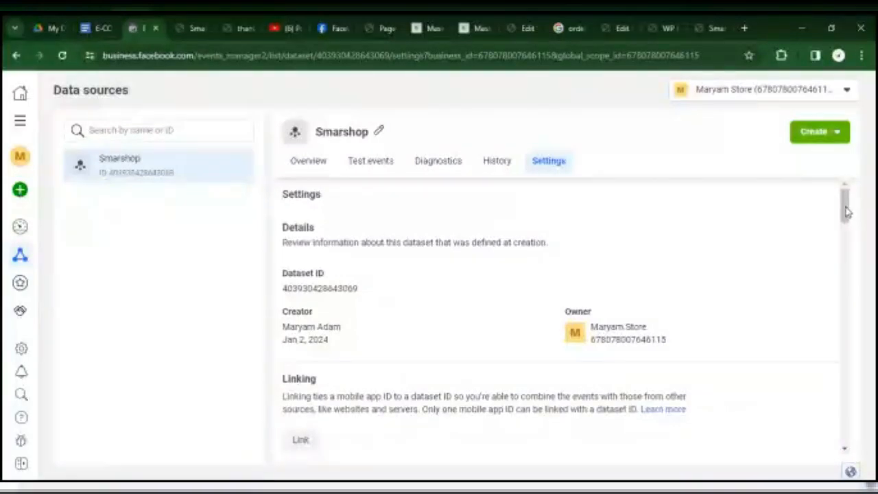
pyautogui.moveTo(846, 212); pyautogui.dragTo(849, 313)
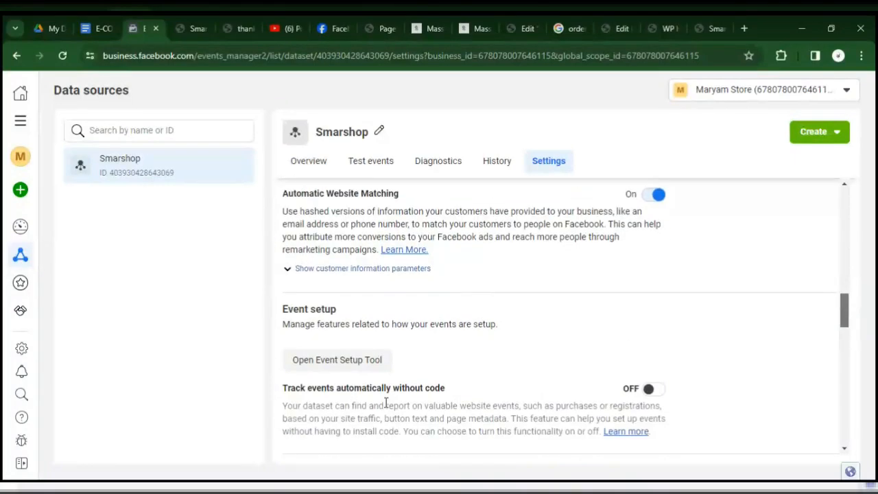
pyautogui.click(649, 389)
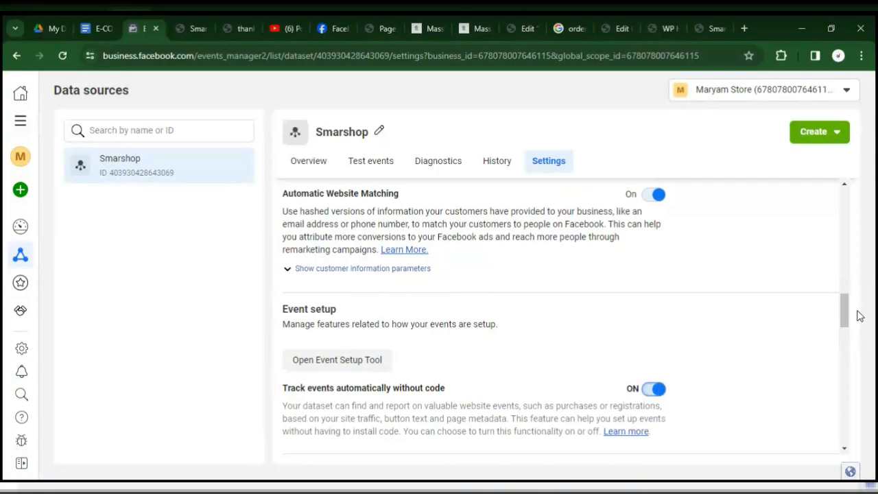
pyautogui.moveTo(850, 314); pyautogui.dragTo(860, 386)
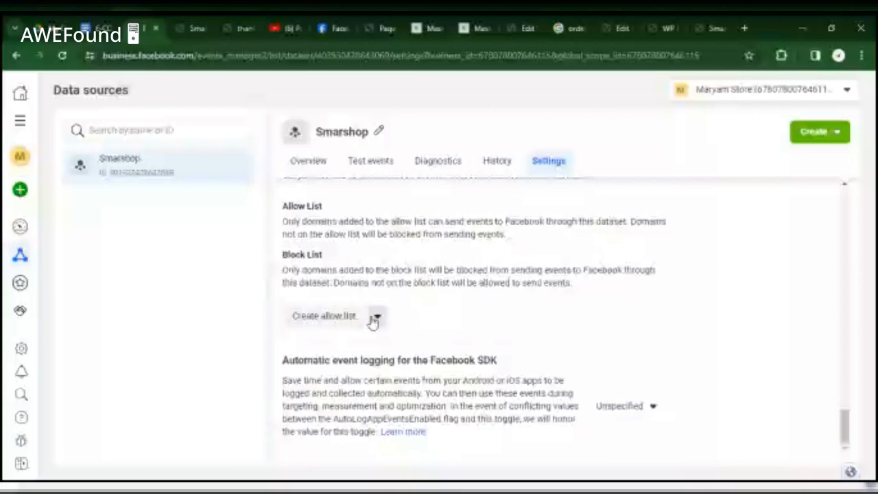
pyautogui.click(374, 319)
pyautogui.click(352, 316)
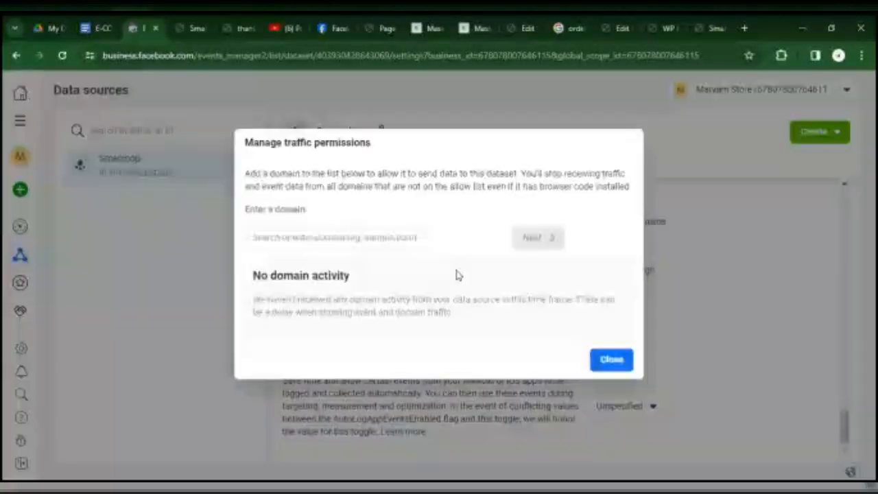
pyautogui.click(447, 237)
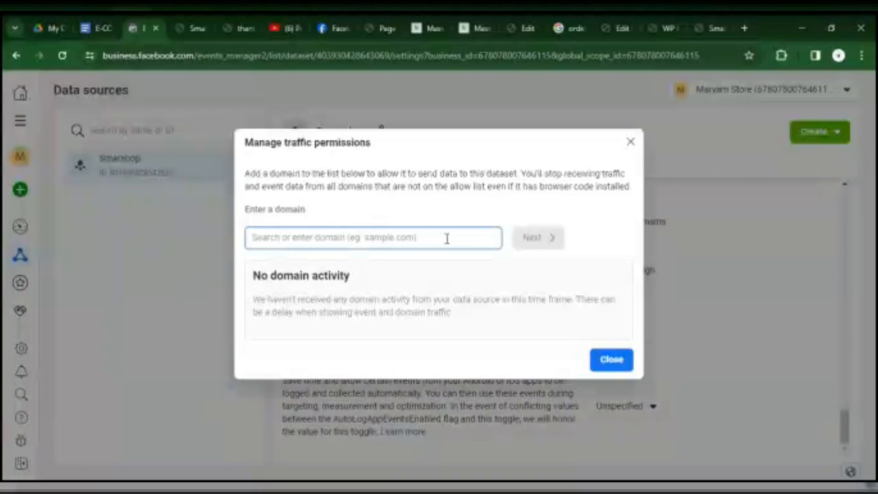
pyautogui.write('https://smartshopping.com.ng/')
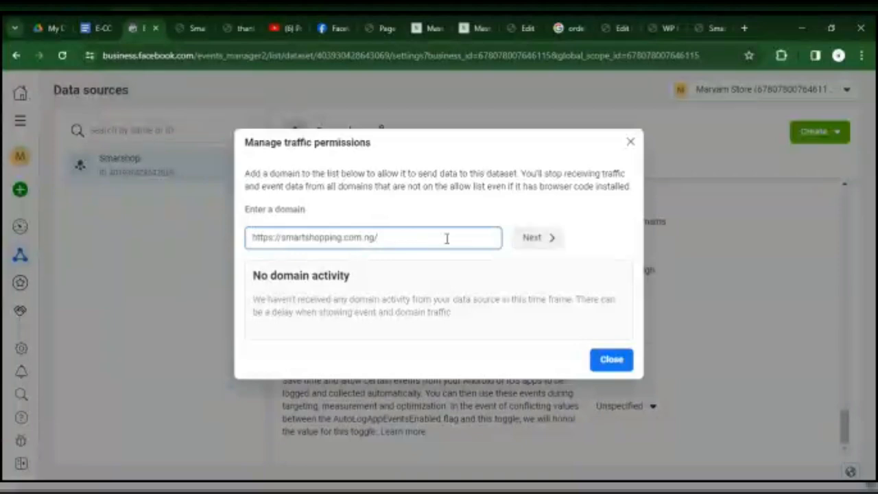
pyautogui.click(525, 237)
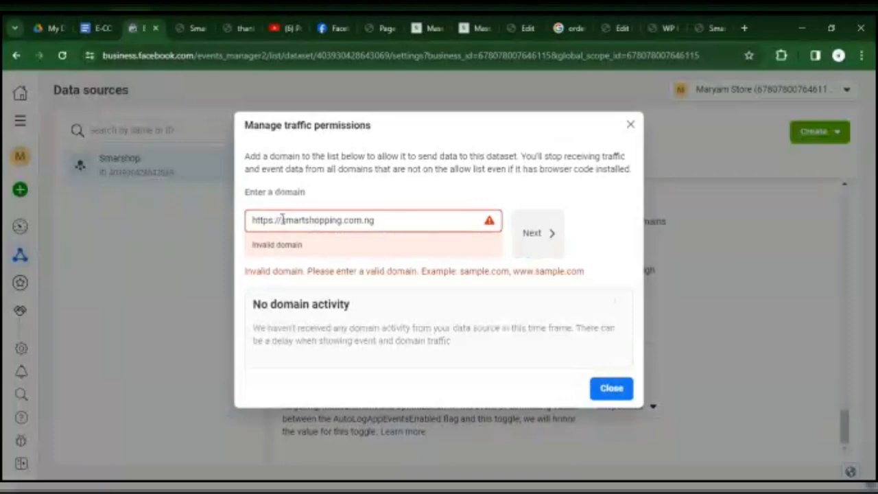
pyautogui.moveTo(281, 219); pyautogui.dragTo(227, 227)
pyautogui.press('BackSpace')
pyautogui.write('q')
pyautogui.press('BackSpace')
pyautogui.write('www')
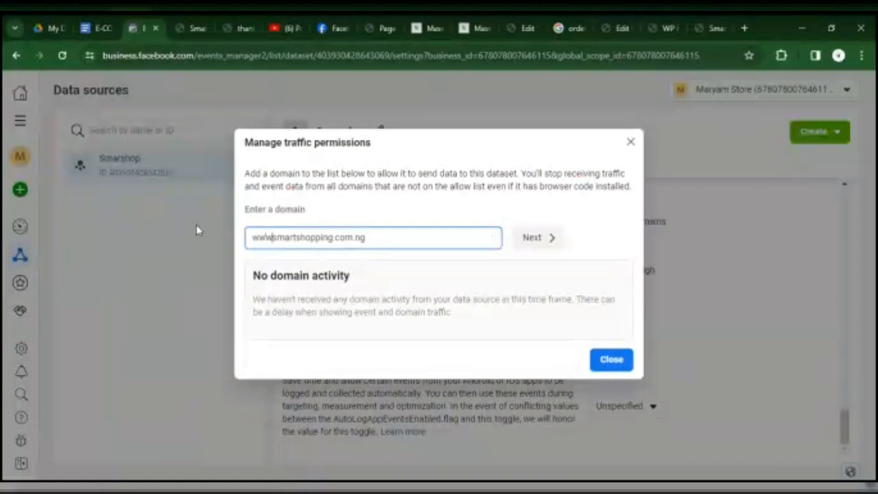
pyautogui.write('.')
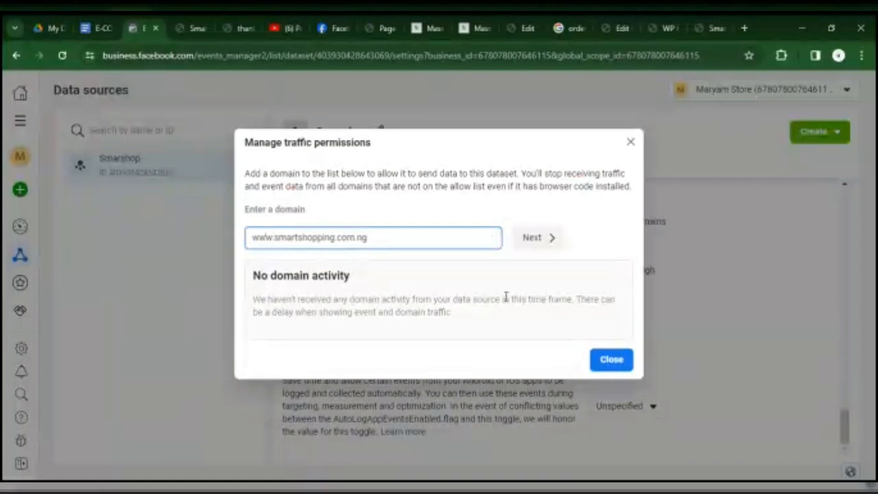
pyautogui.click(554, 237)
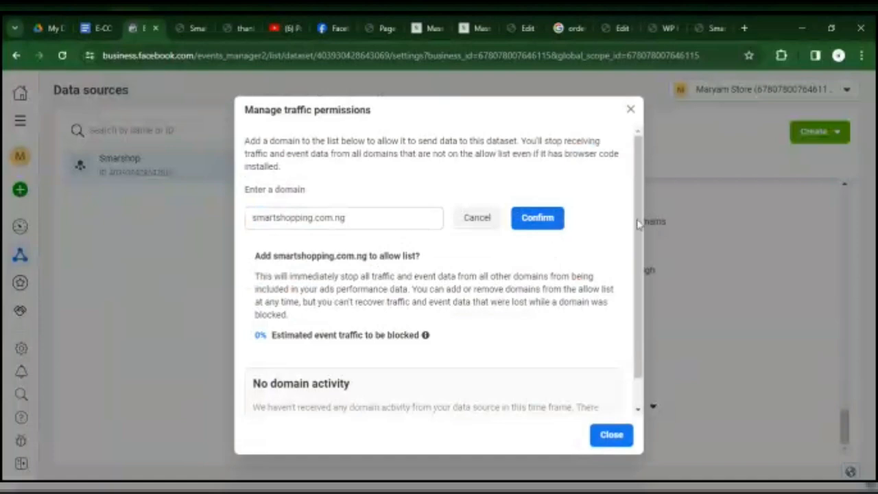
pyautogui.scroll(-1, 623, 334)
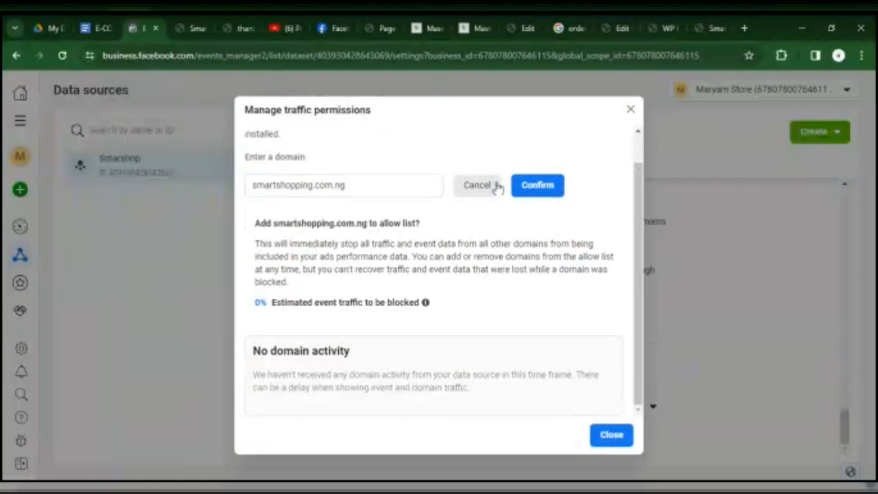
pyautogui.click(538, 185)
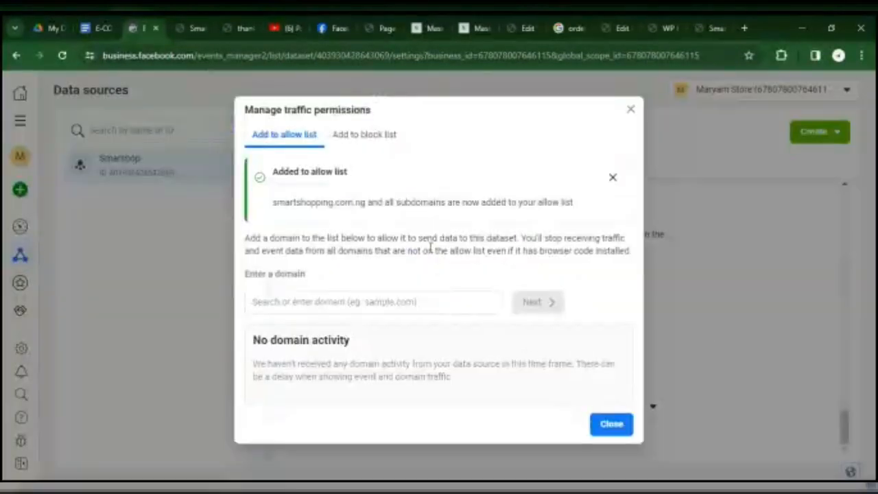
pyautogui.click(607, 424)
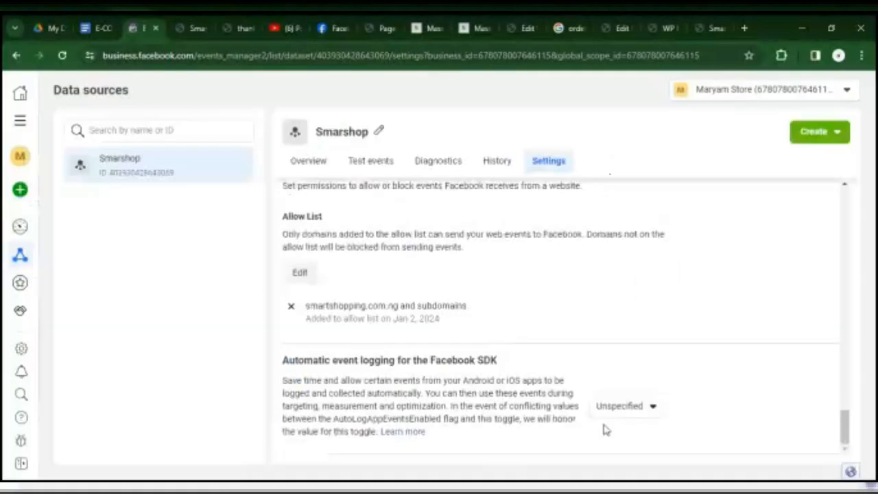
pyautogui.moveTo(851, 432); pyautogui.dragTo(845, 328)
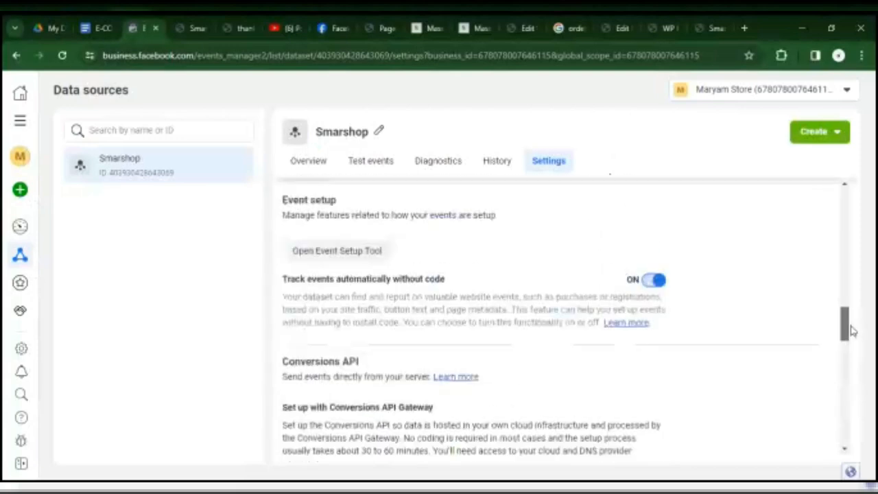
pyautogui.click(337, 251)
pyautogui.click(356, 277)
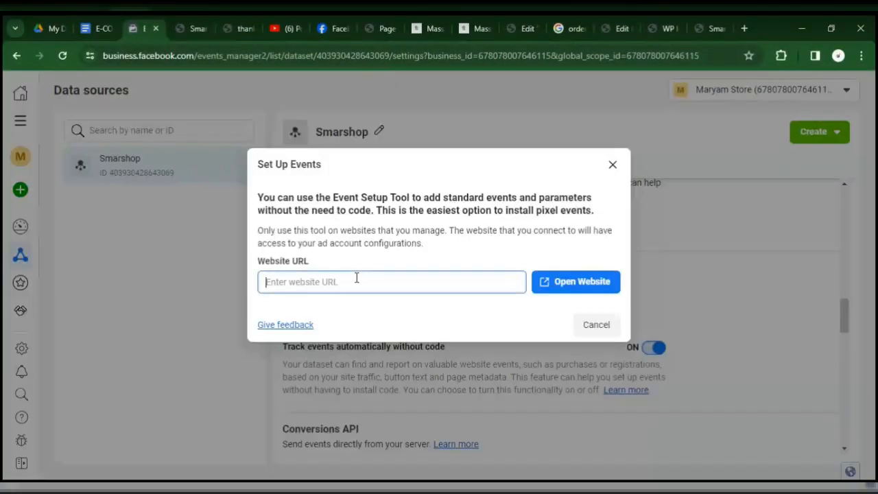
pyautogui.write('https://smartshopping.com.ng/')
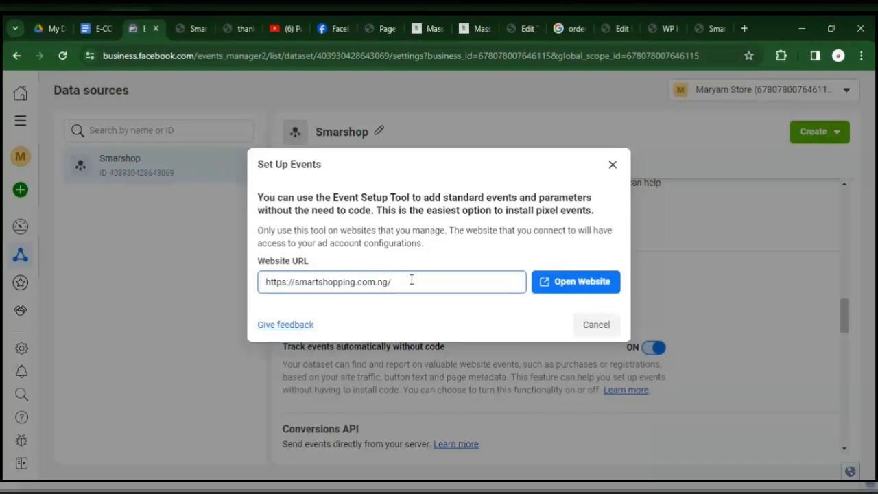
pyautogui.write('thankyou')
pyautogui.click(562, 280)
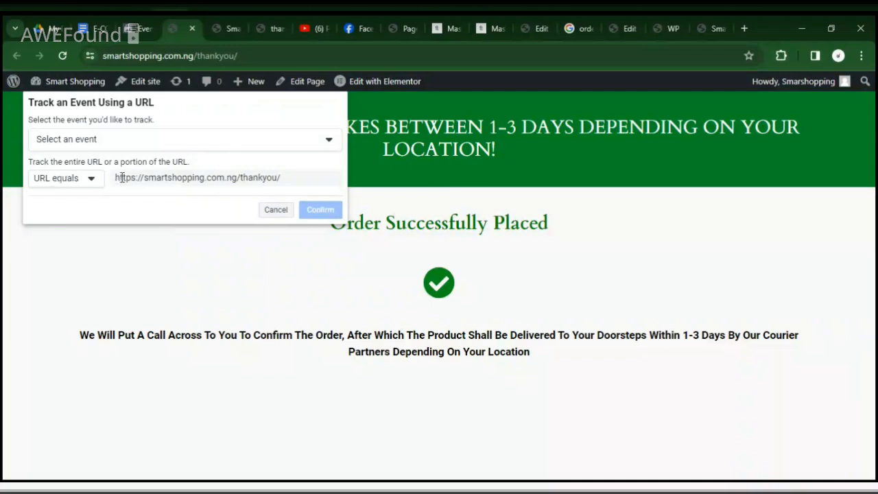
# Select Purchase as the event to track by the thankyou page's URL.
pyautogui.click(189, 149)
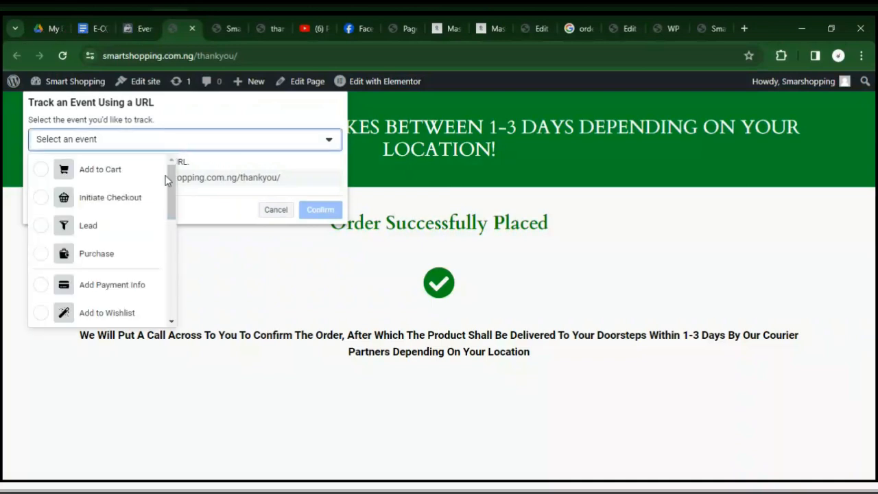
pyautogui.scroll(-1, 173, 225)
pyautogui.moveTo(173, 225); pyautogui.dragTo(187, 177)
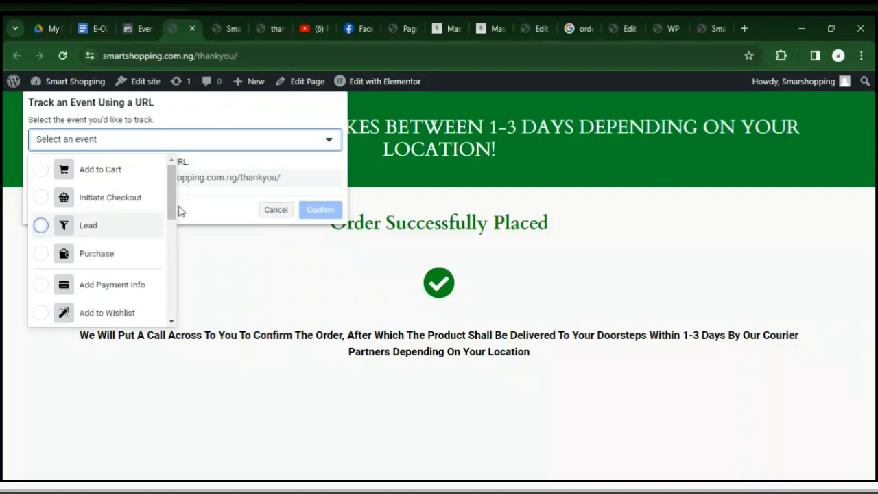
pyautogui.moveTo(175, 210)
pyautogui.mouseDown()
pyautogui.moveTo(178, 295)
pyautogui.moveTo(168, 196)
pyautogui.mouseUp()
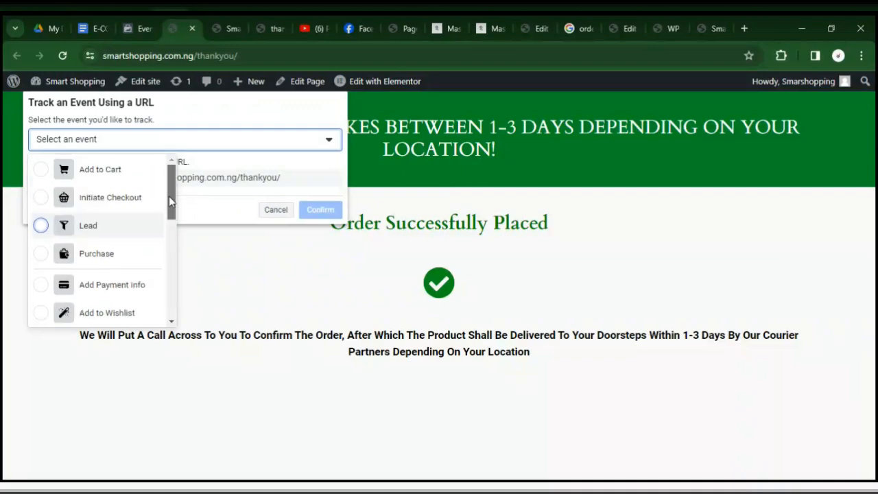
pyautogui.click(41, 254)
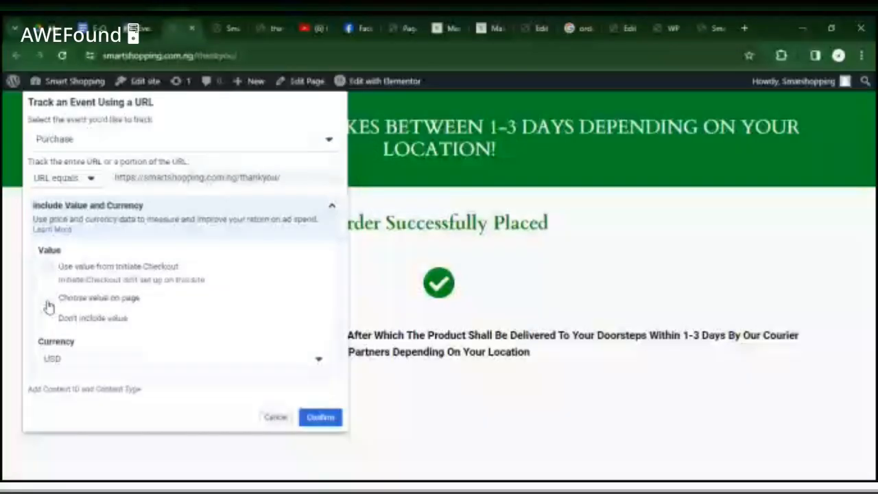
# Set the Purchase event to Don't include value and choose NGN as its currency.
pyautogui.click(47, 302)
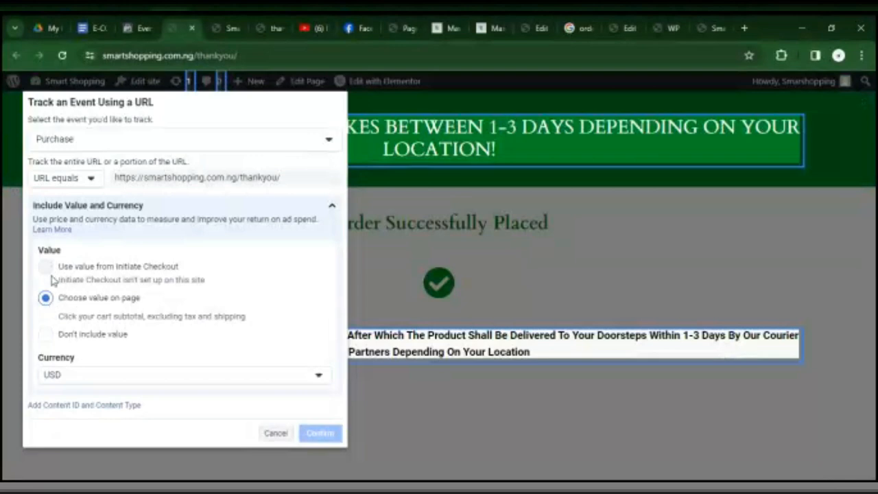
pyautogui.click(45, 334)
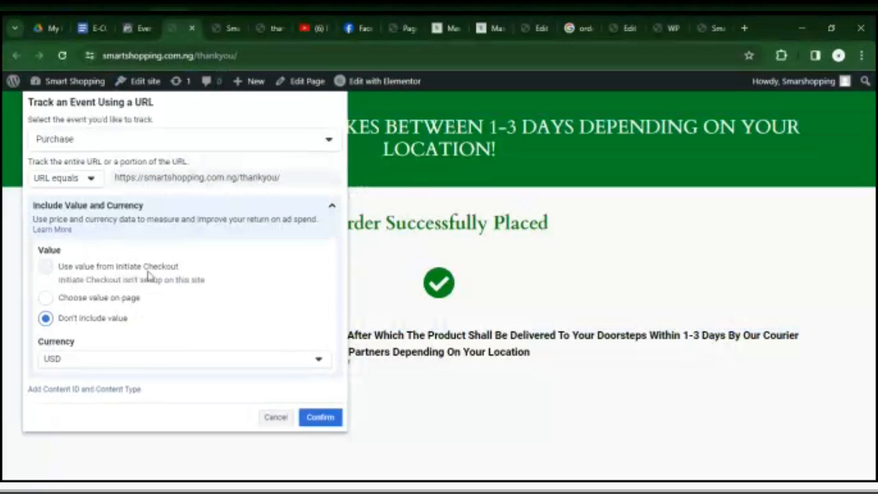
pyautogui.click(330, 365)
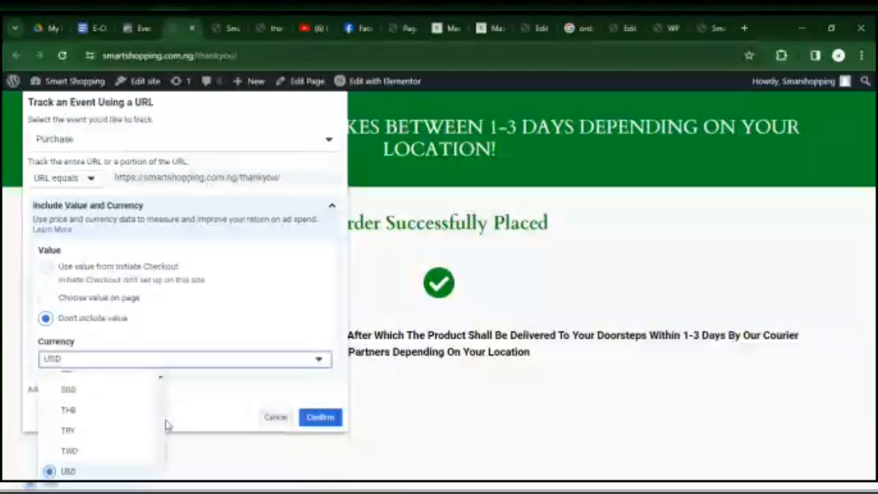
pyautogui.moveTo(159, 378); pyautogui.dragTo(159, 379)
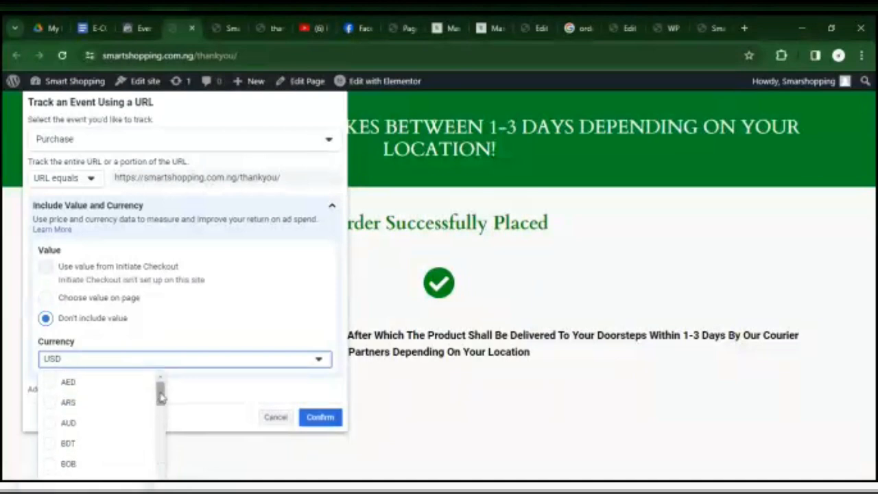
pyautogui.moveTo(161, 397); pyautogui.dragTo(153, 304)
pyautogui.moveTo(166, 392); pyautogui.dragTo(140, 464)
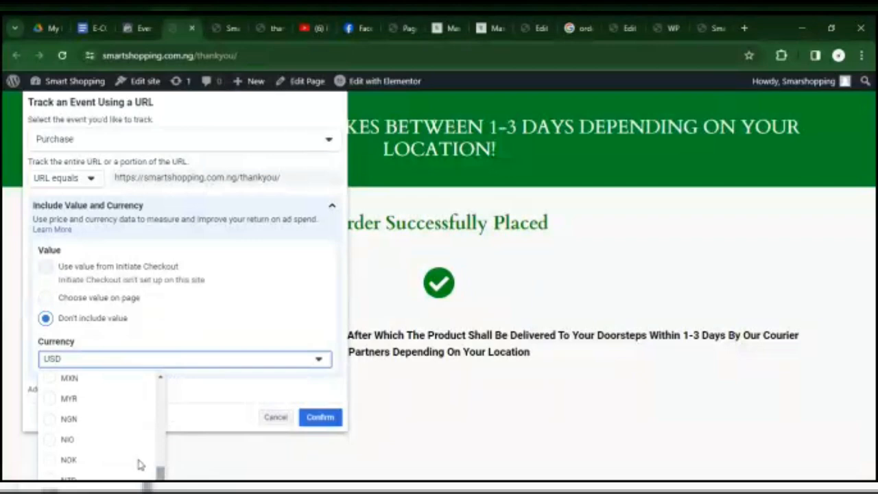
pyautogui.click(49, 420)
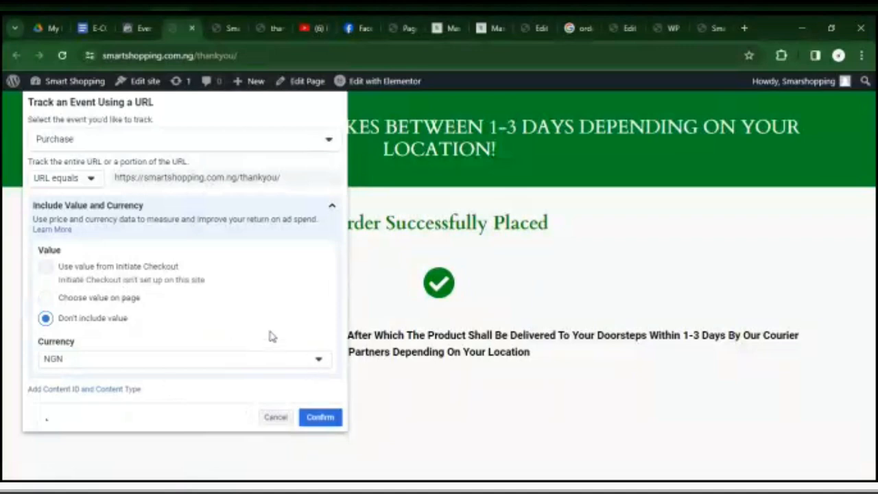
# Try the Choose value on page option, return to Don't include value, and confirm the Purchase event.
pyautogui.click(46, 298)
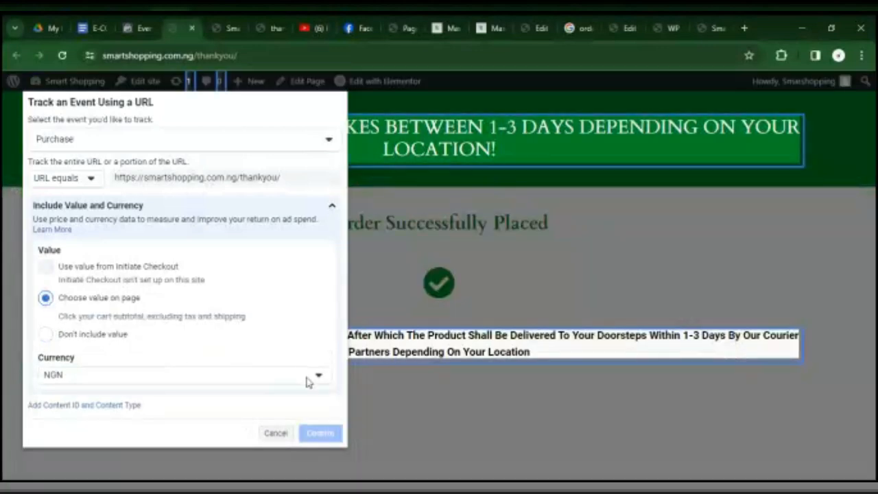
pyautogui.click(334, 205)
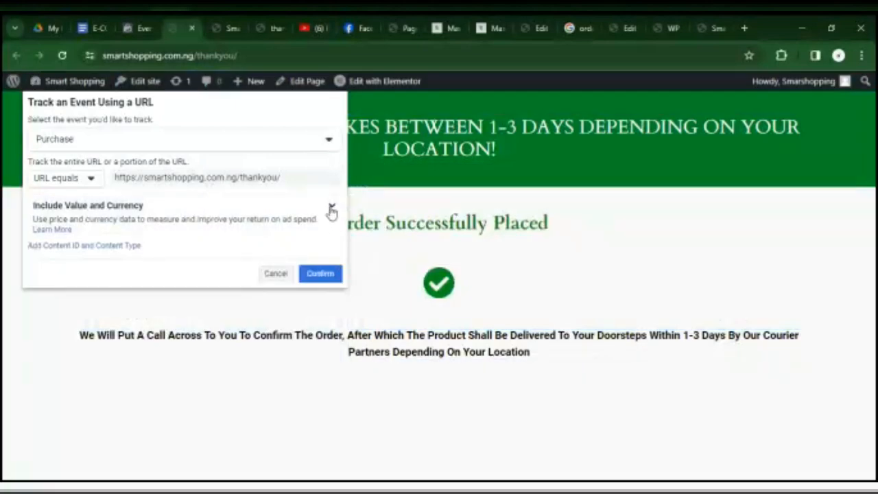
pyautogui.click(331, 207)
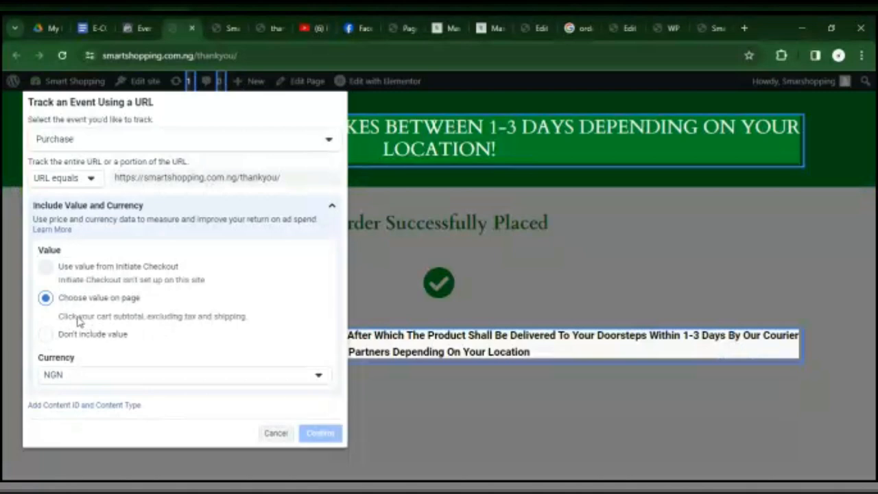
pyautogui.click(45, 335)
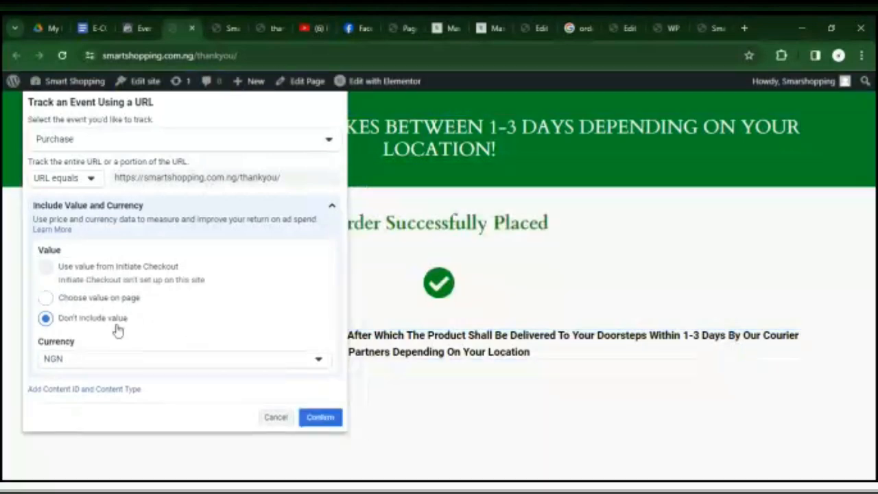
pyautogui.click(322, 417)
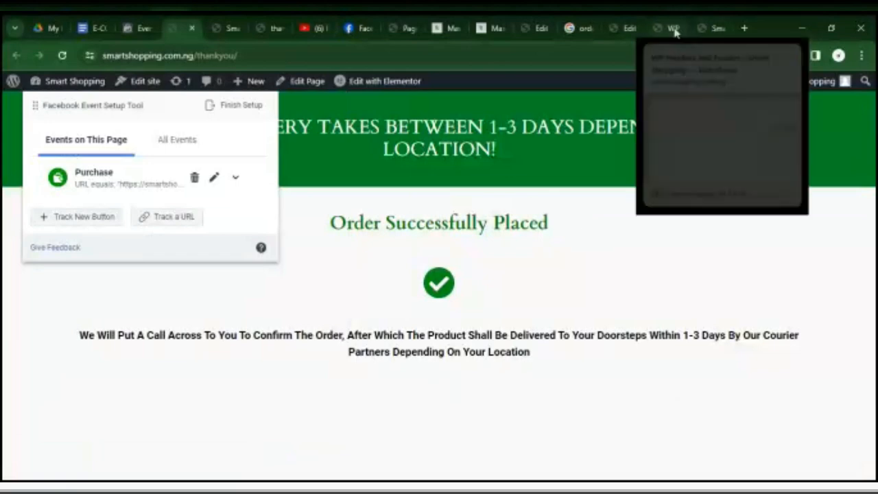
# Open the store's massage product page at smartshopping.com.ng/massage/.
pyautogui.click(294, 56)
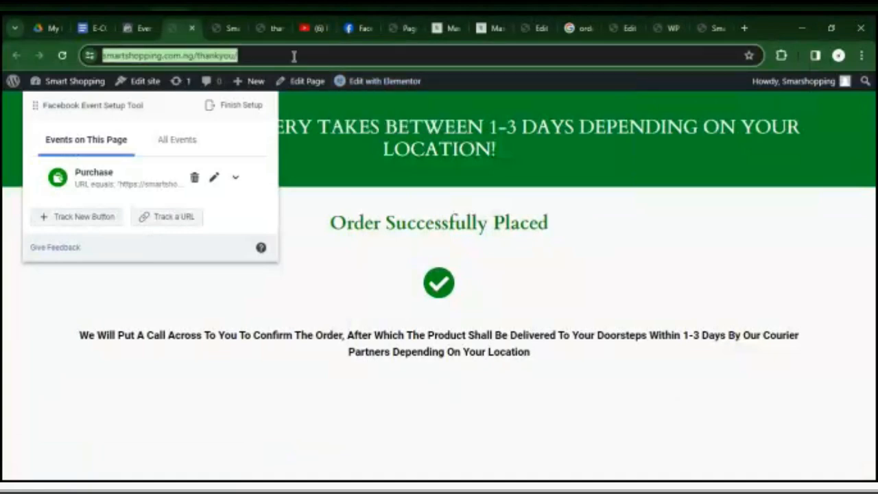
pyautogui.click(674, 28)
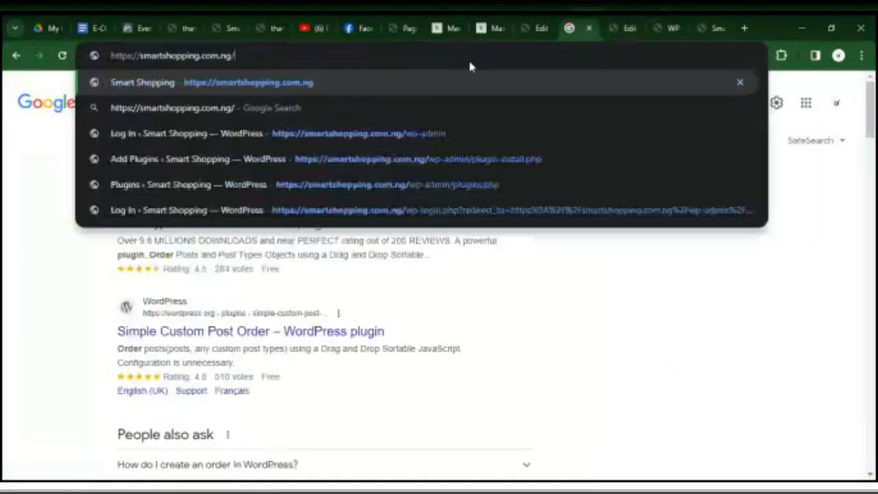
pyautogui.write('massage')
pyautogui.press('Return')
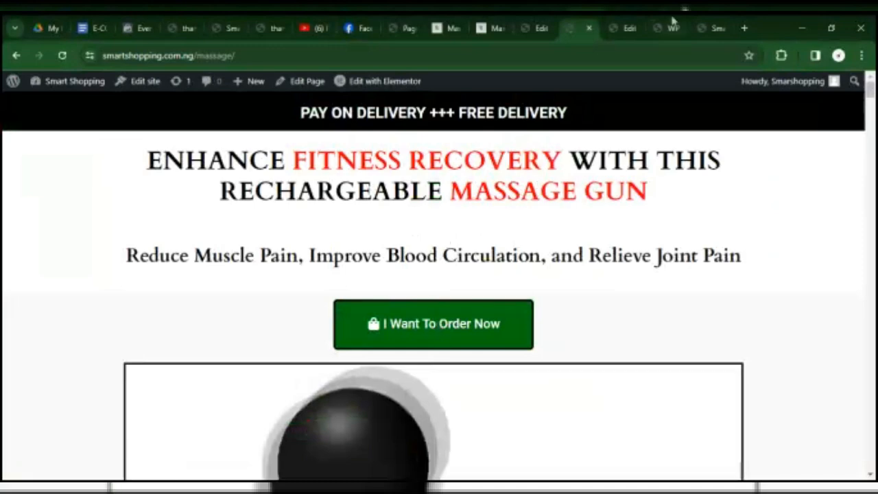
# Look through the open store pages and close the duplicate thankyou page with the Facebook Pixel ID Not Found dialog.
pyautogui.click(711, 28)
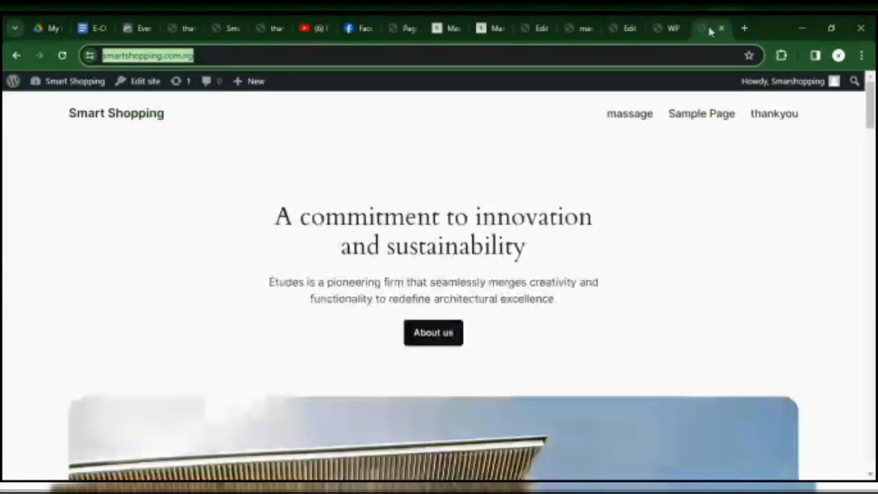
pyautogui.click(635, 25)
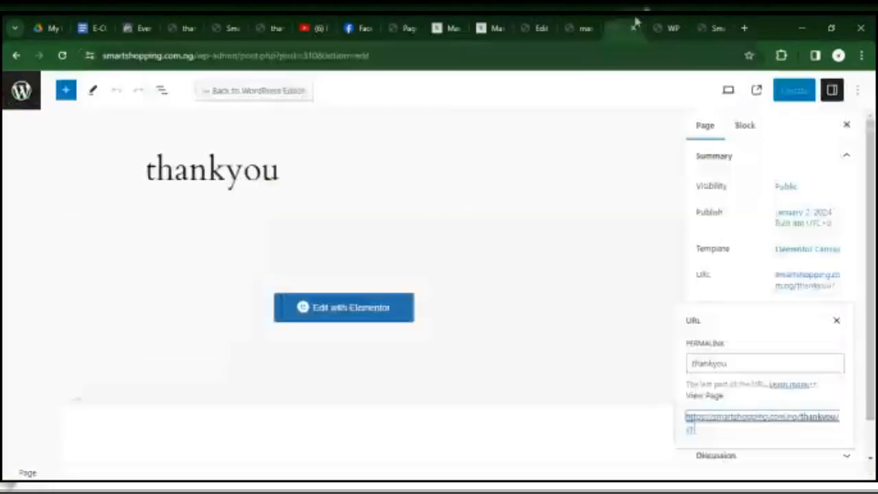
pyautogui.click(663, 28)
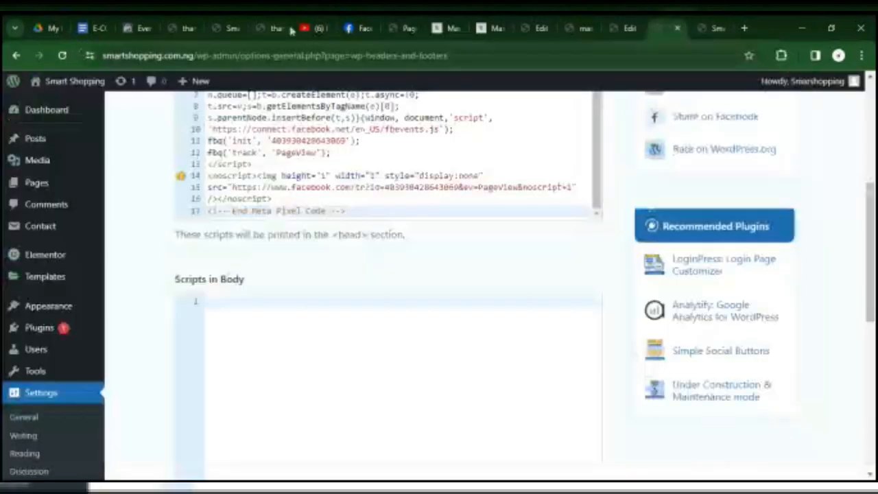
pyautogui.click(269, 28)
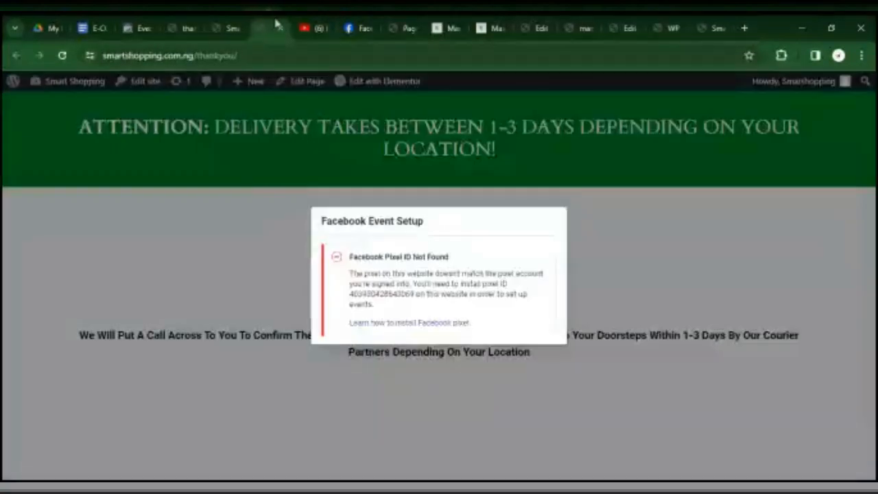
pyautogui.click(282, 28)
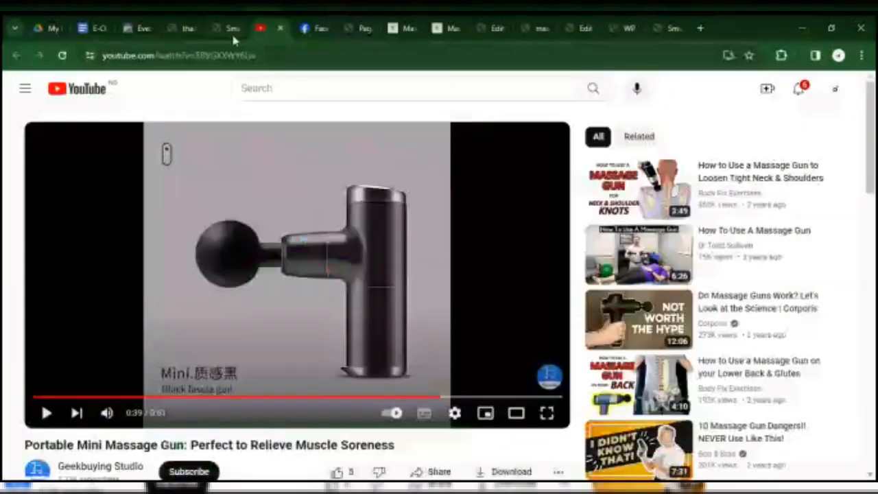
# Return to the Smarshop dataset settings in Events Manager and dismiss the Set Up Events dialog.
pyautogui.click(231, 32)
pyautogui.click(184, 29)
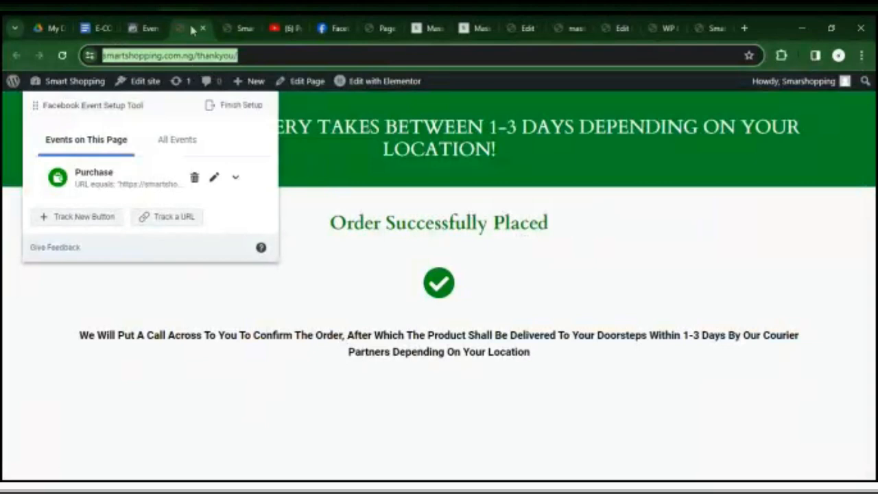
pyautogui.click(149, 29)
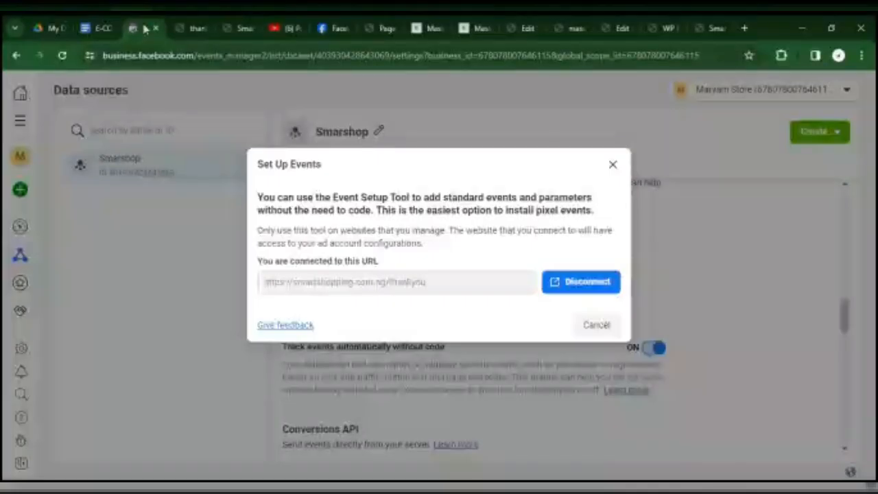
pyautogui.click(612, 167)
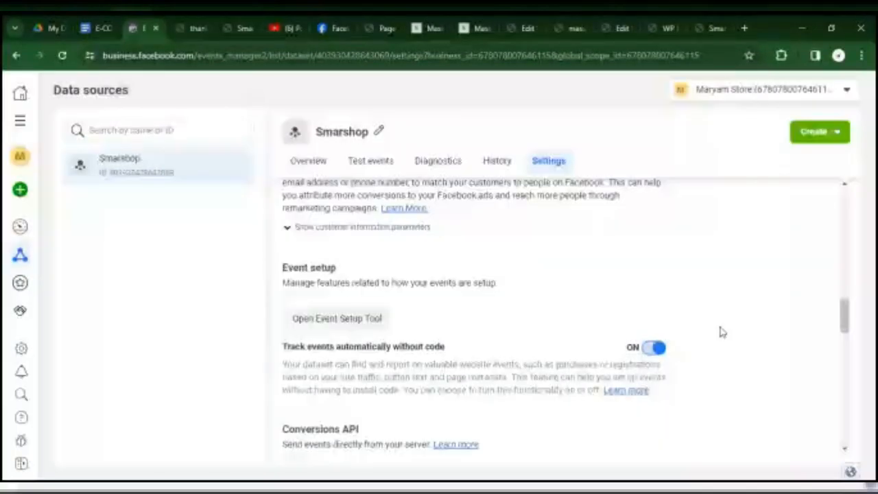